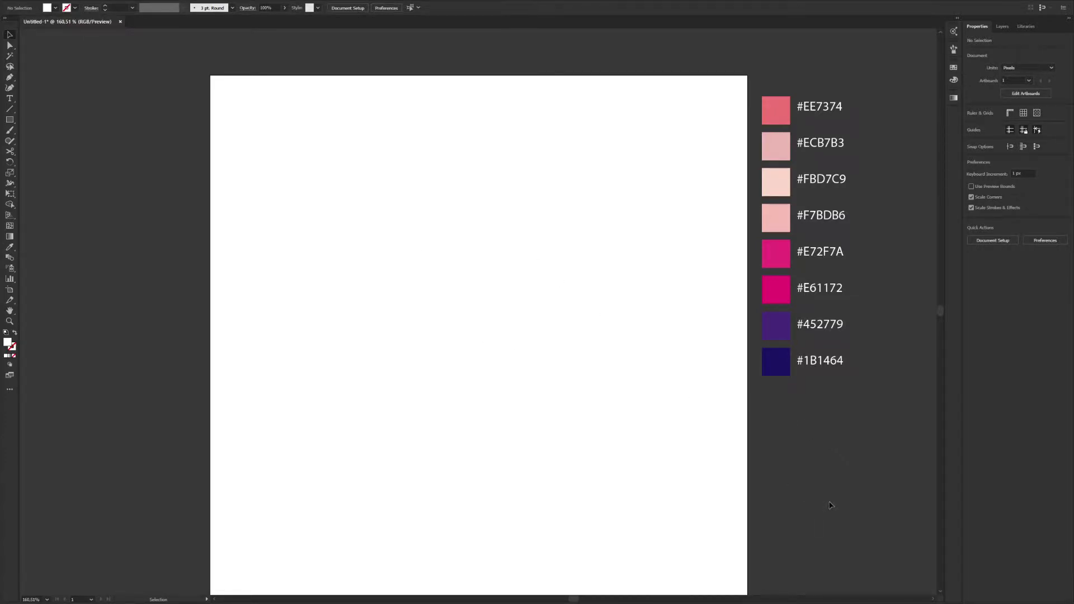
Step: Rename the document's only layer as Background
left_click(1002, 27)
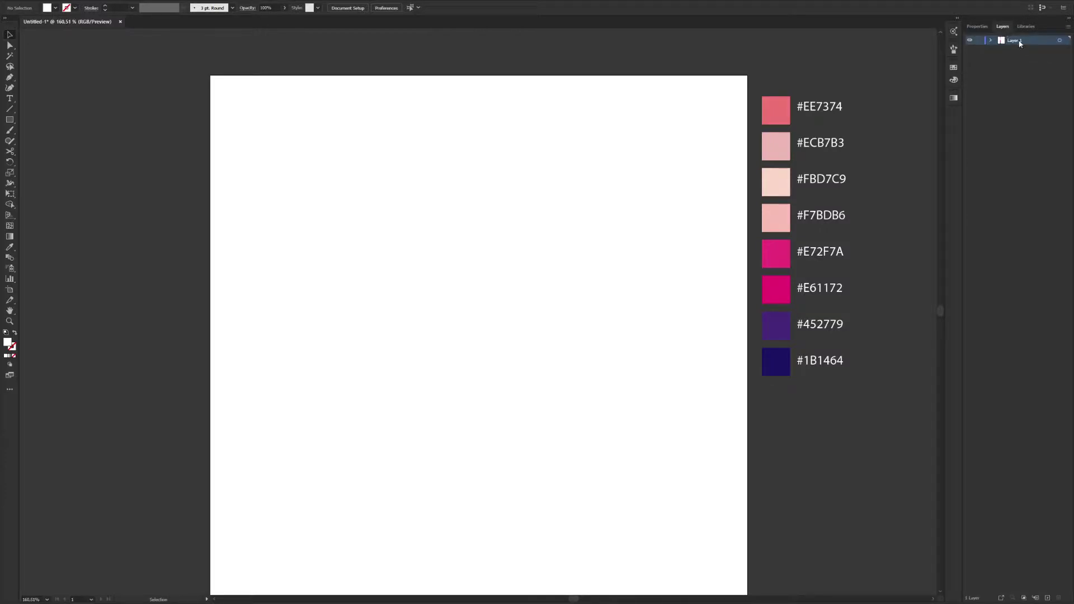
double_click(1018, 40)
type("#")
type("ackground")
key("Return")
Step: Create a 500 x 500 px rectangle and move it roughly over the artboard
left_click(12, 121)
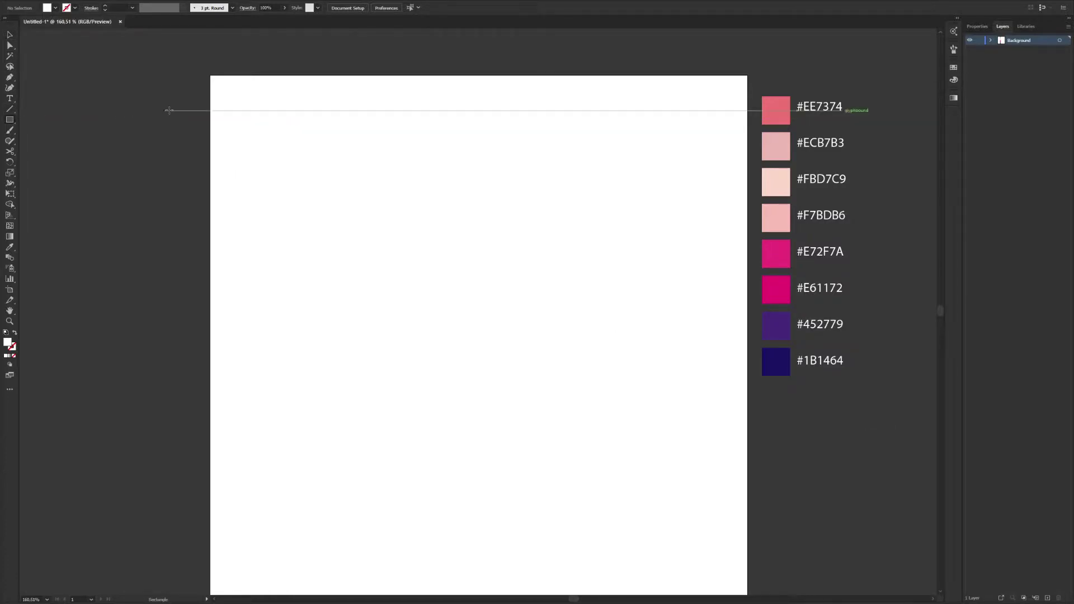
left_click(426, 211)
type("500")
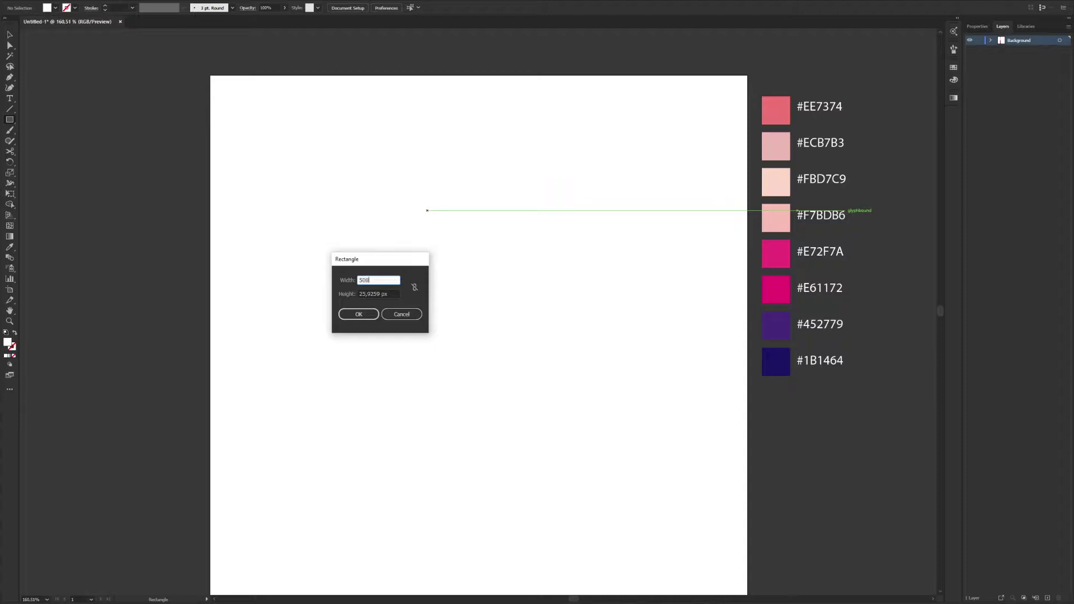
key("Tab")
type("500")
key("Return")
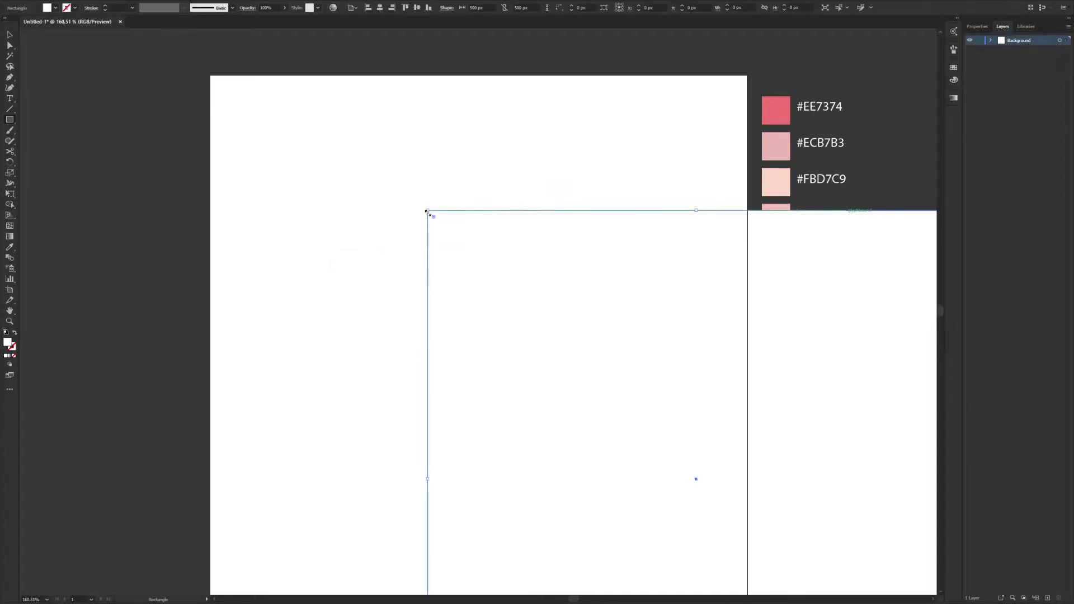
key("v")
left_click_drag(556, 297, 380, 212)
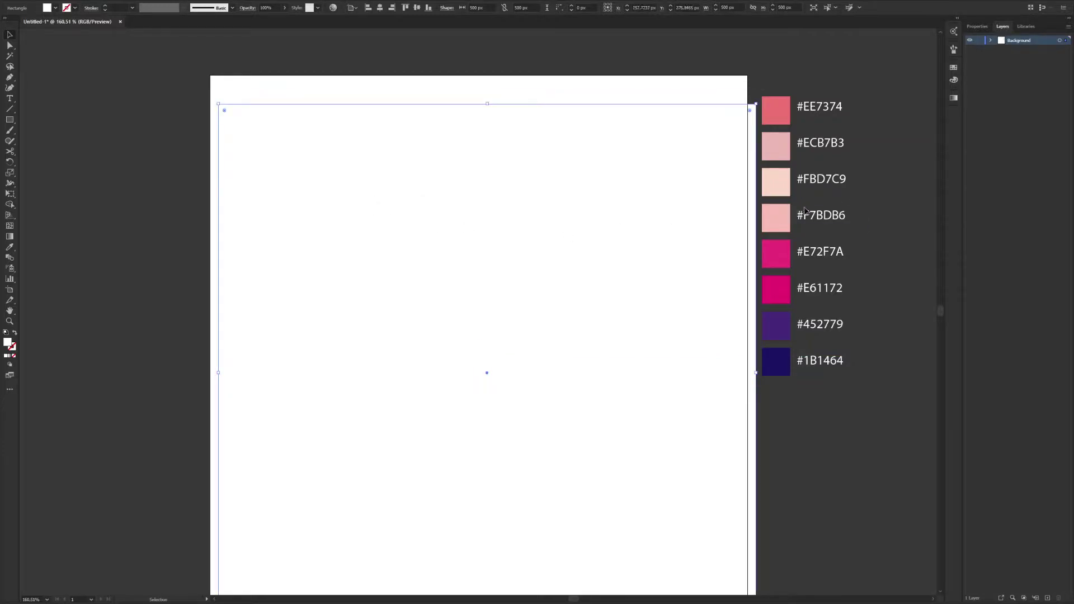
Step: Fill the background rectangle with a light lavender colour
left_click(975, 27)
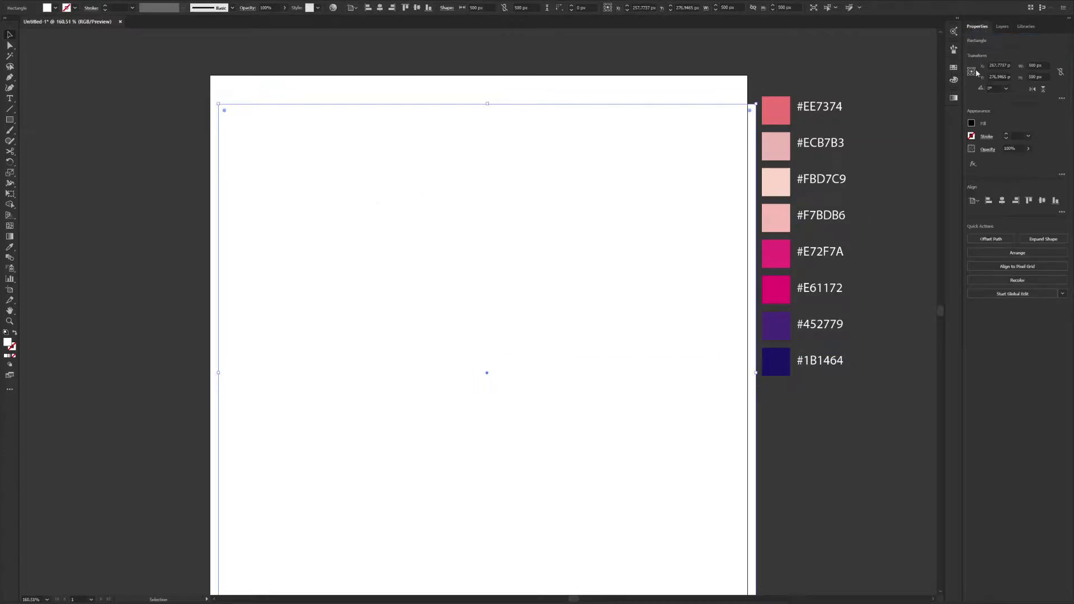
left_click(970, 124)
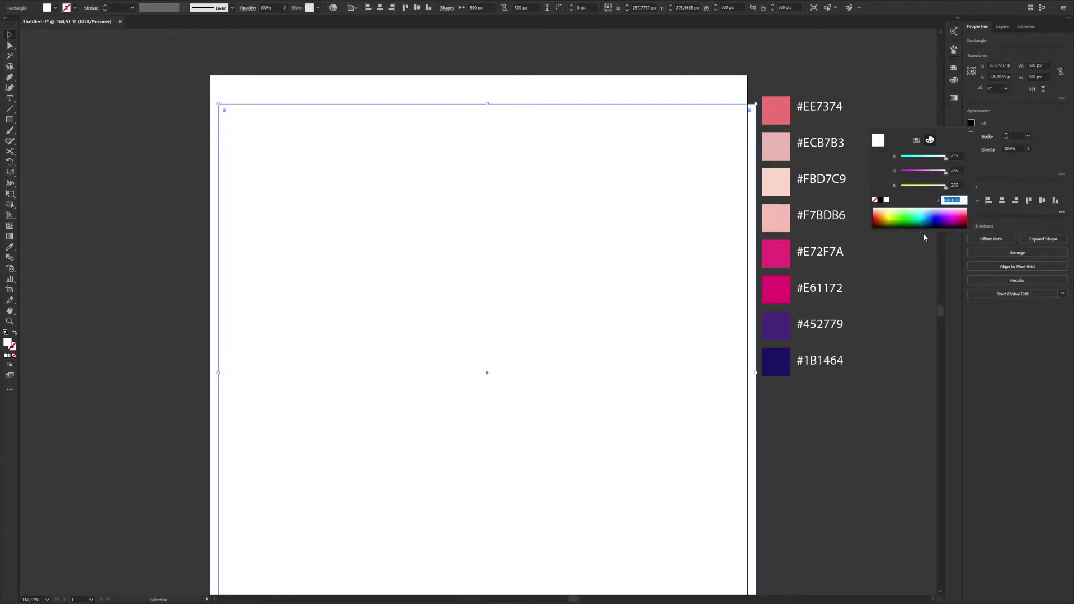
mouse_move(949, 219)
left_mouse_down()
mouse_move(948, 200)
mouse_move(940, 204)
left_mouse_up()
left_click(543, 93)
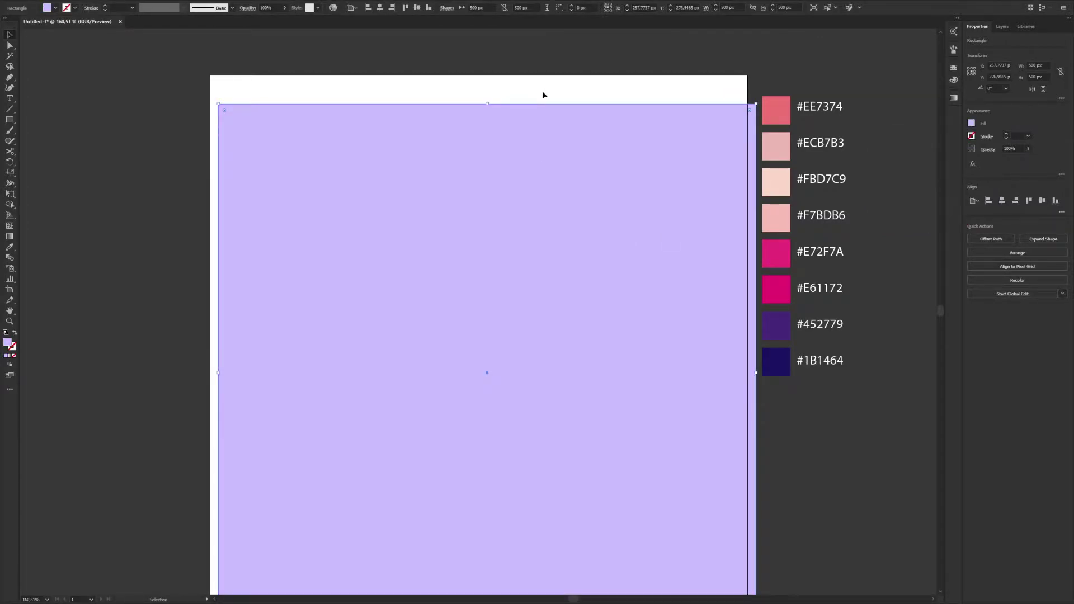
Step: Centre the lavender rectangle on the artboard horizontally and vertically, and deselect it
left_click(1001, 204)
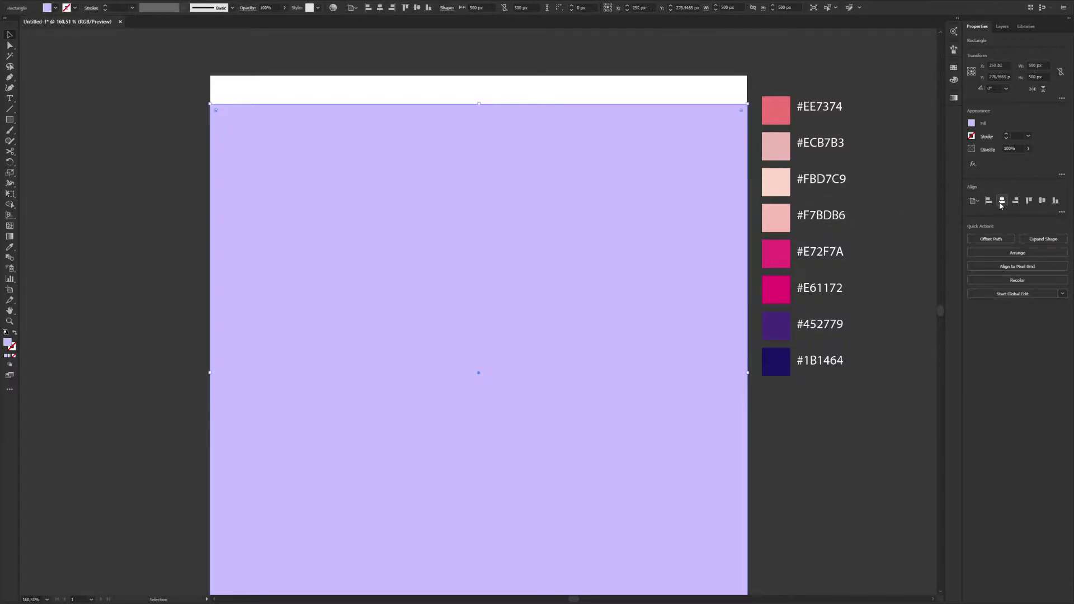
left_click(1043, 203)
left_click(925, 376)
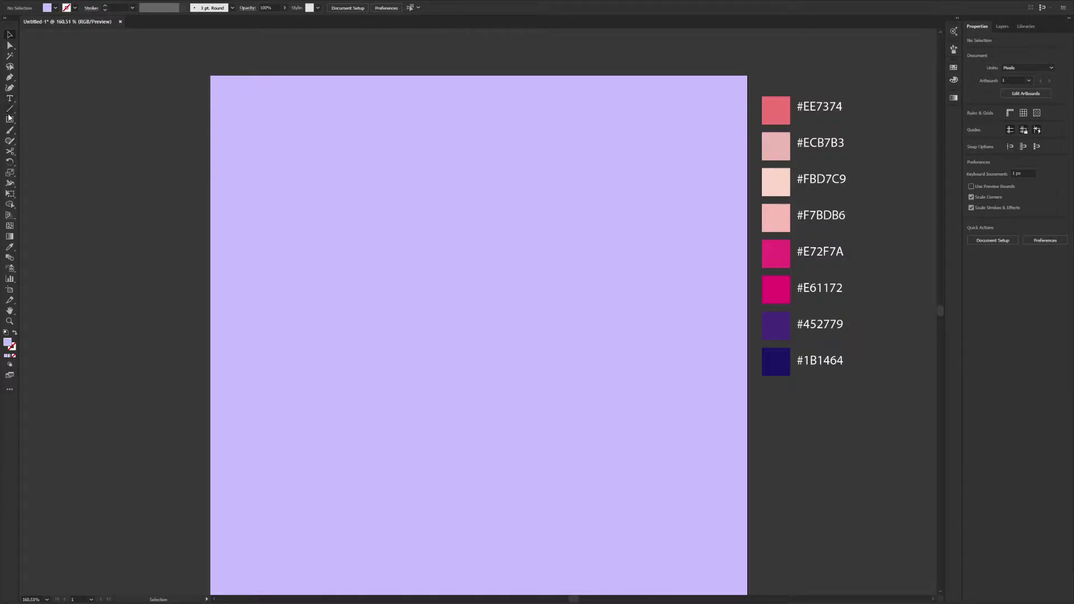
Step: Draw a 500 px circle spanning the whole artboard and fill it with the #E72F7A palette colour
left_click_drag(10, 120, 57, 143)
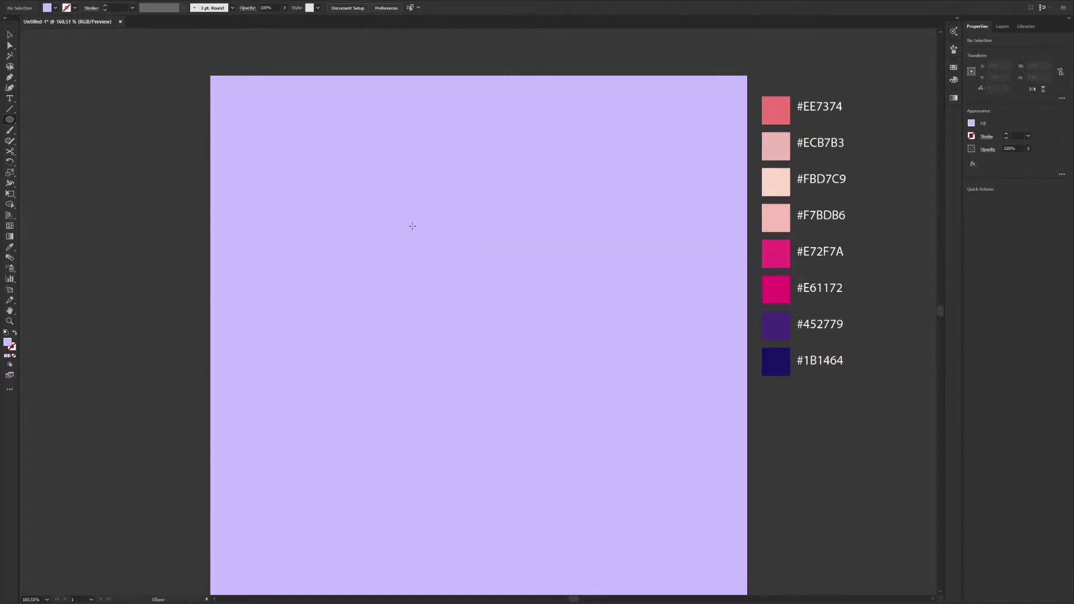
mouse_move(211, 76)
left_mouse_down()
mouse_move(694, 489)
mouse_move(747, 589)
left_mouse_up()
key("v")
key("ctrl+minus")
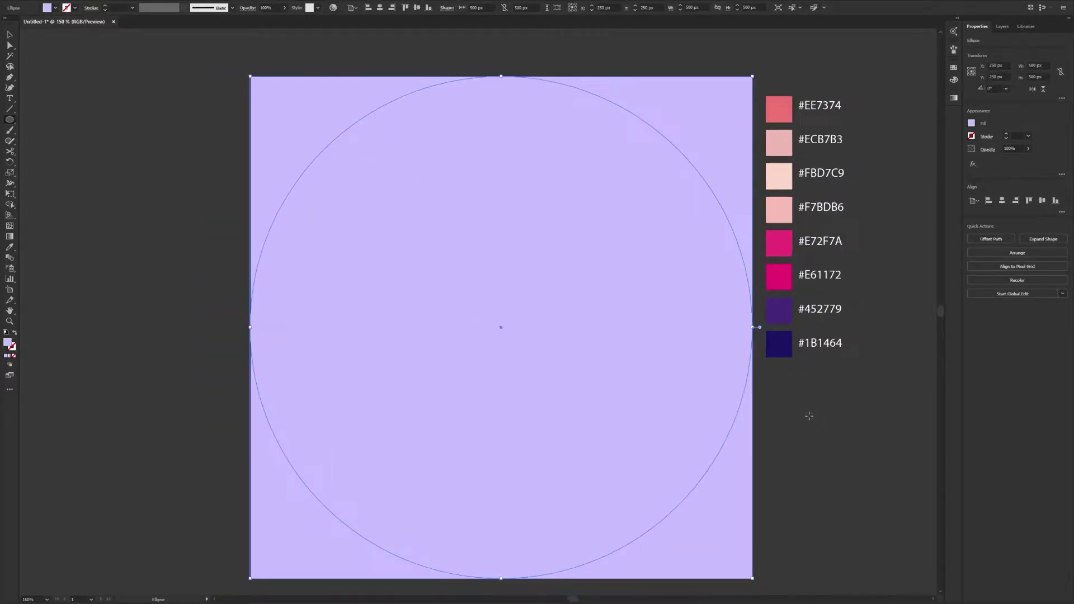
key("i")
left_click(786, 246)
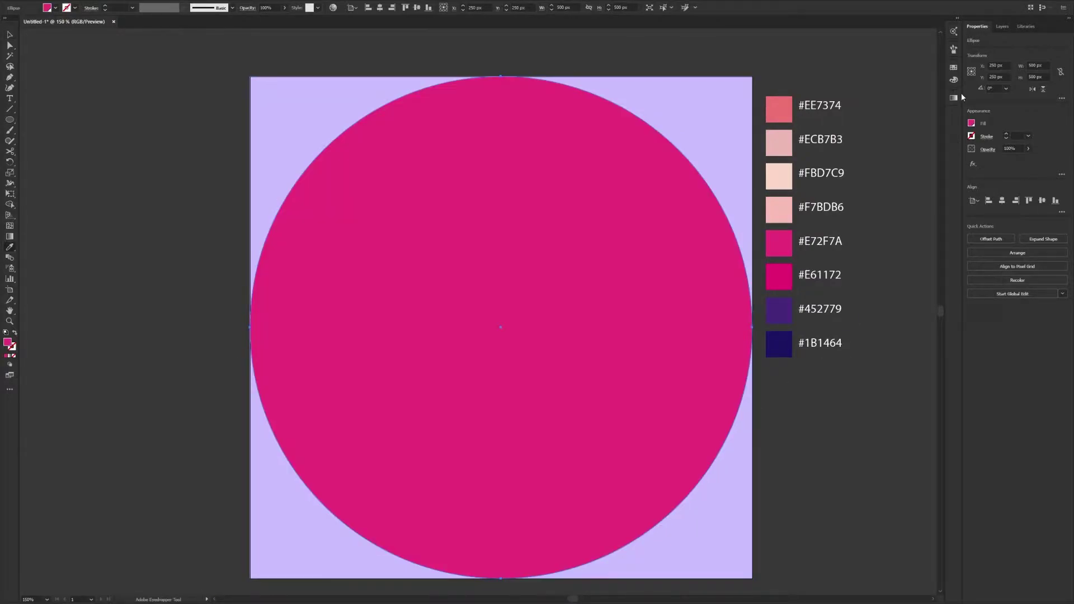
Step: Apply a radial gradient to the circle with the same magenta swatch on both gradient stops
left_click(955, 98)
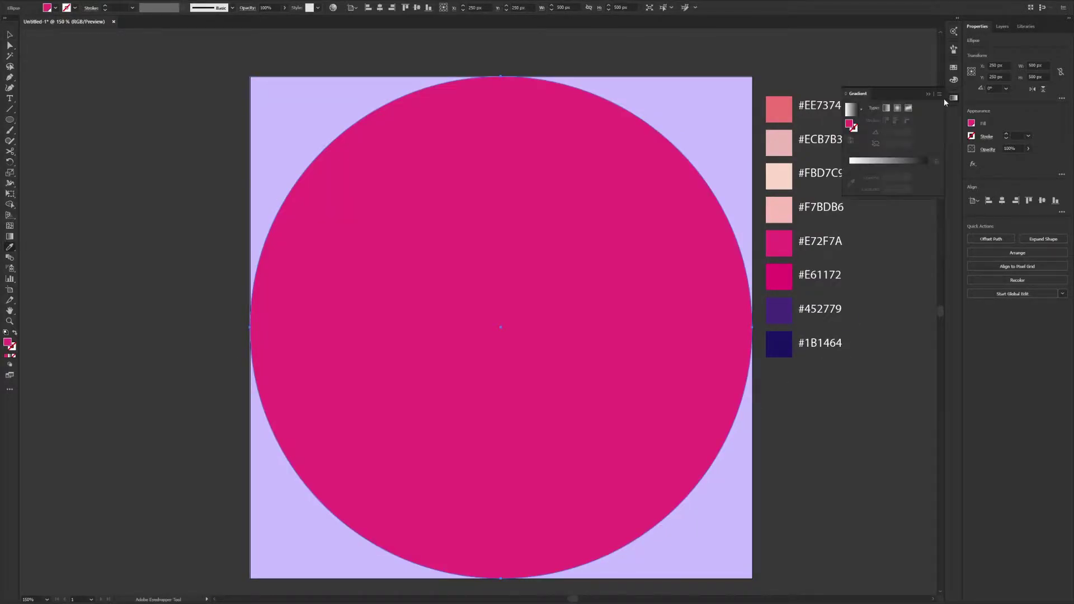
left_click(898, 109)
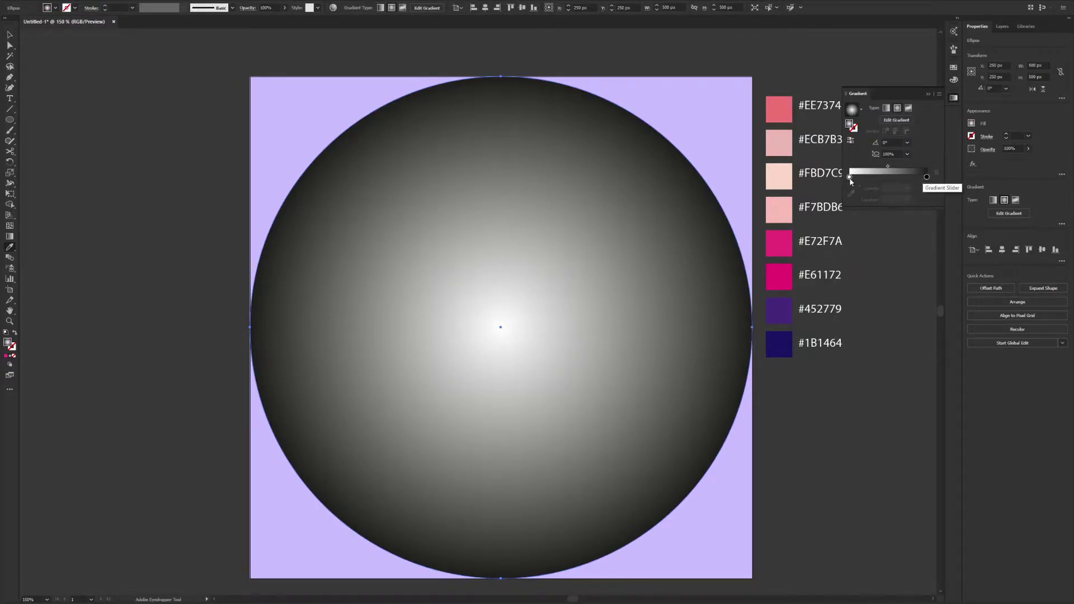
left_click(849, 178)
double_click(849, 178)
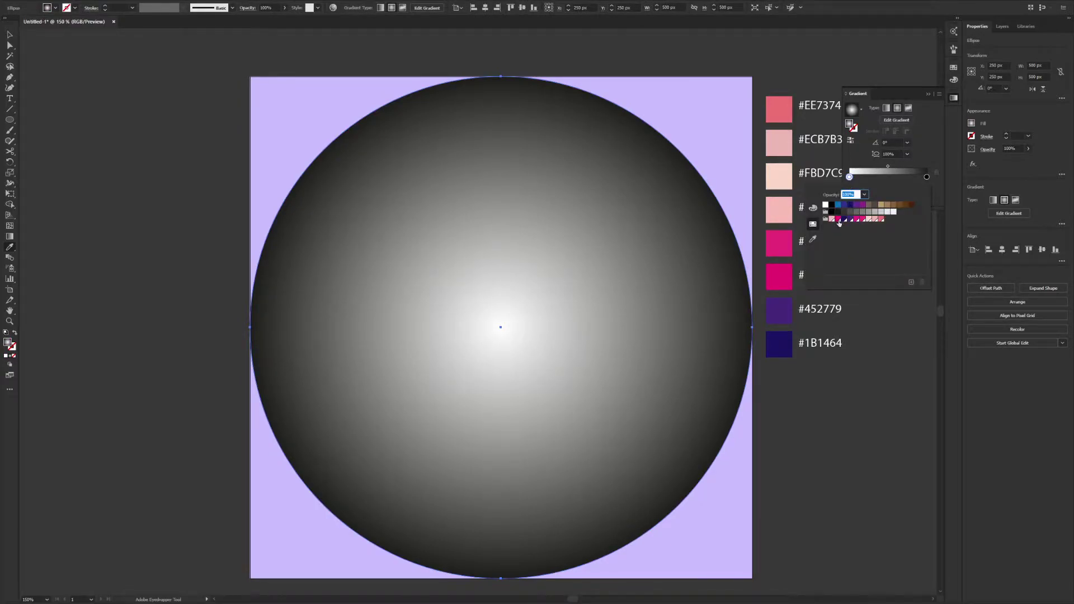
left_click(838, 220)
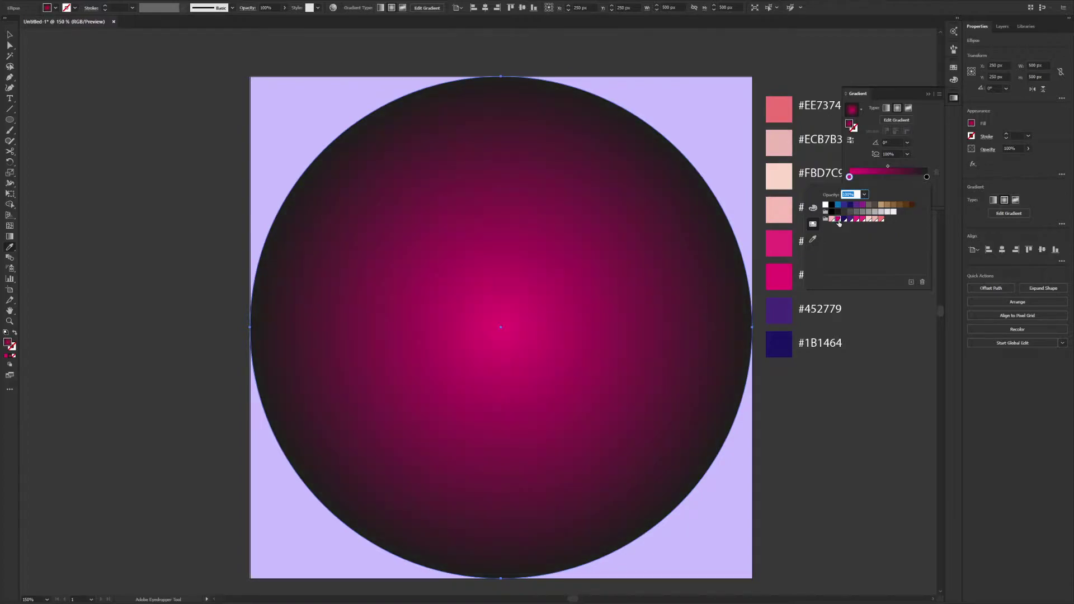
double_click(927, 177)
left_click(838, 219)
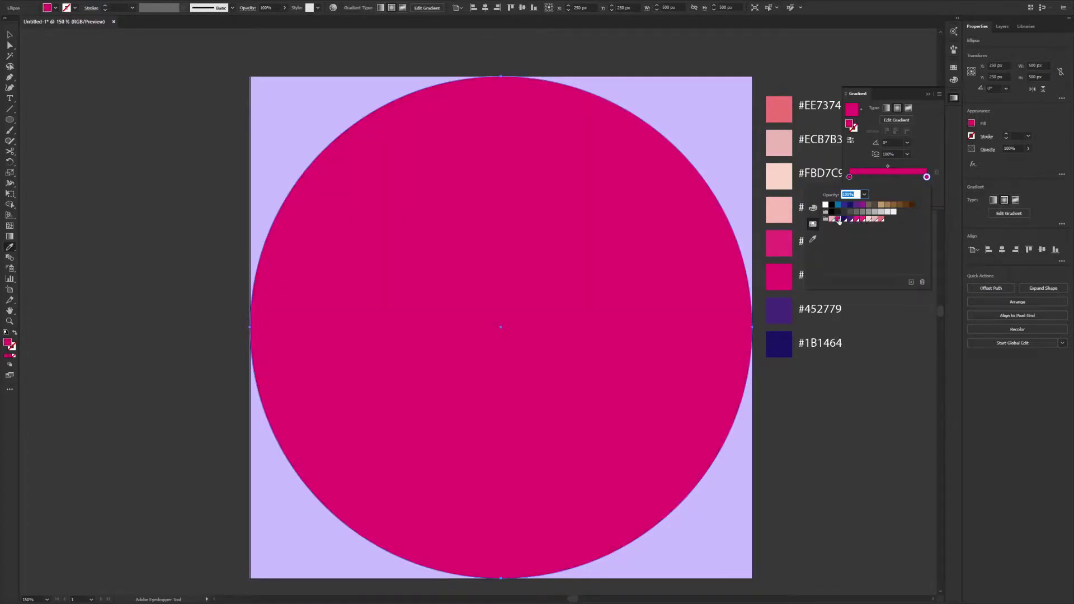
Step: Set the opacity of the gradient's outer stop to 30%
left_click(864, 194)
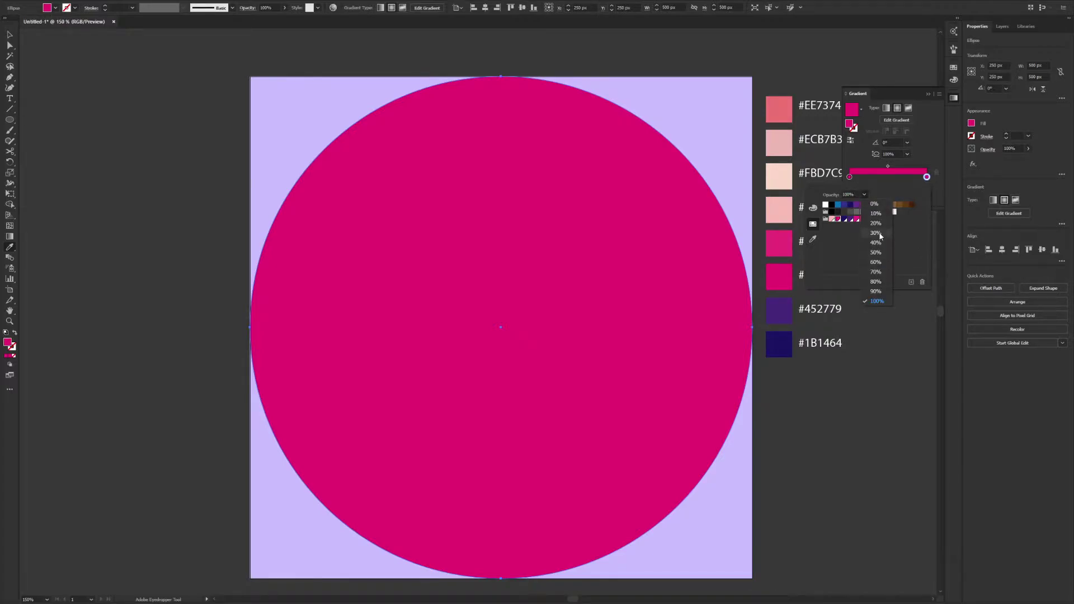
left_click(877, 233)
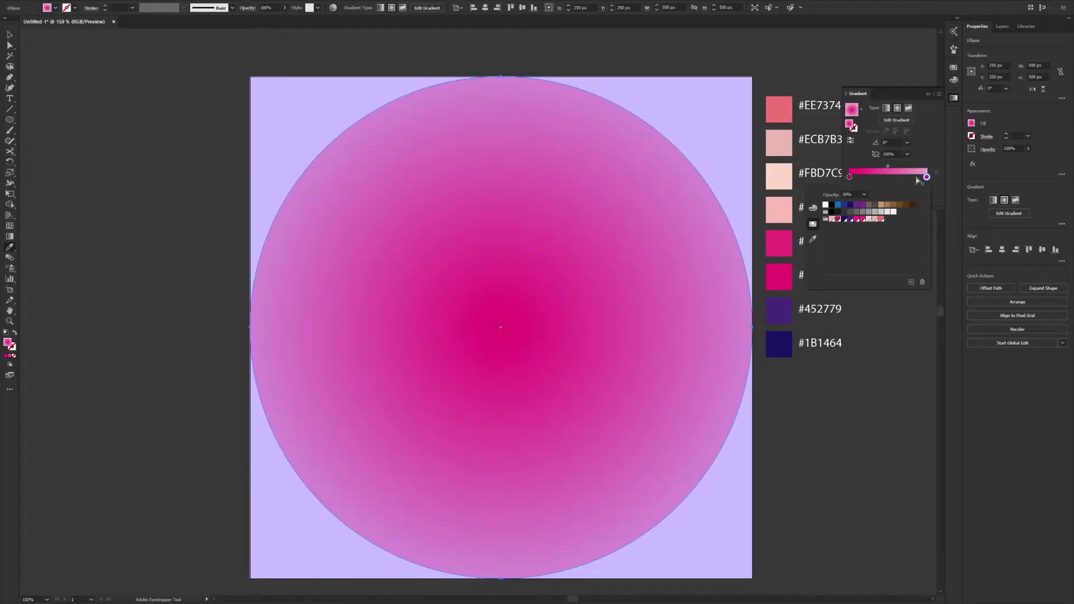
left_click(984, 384)
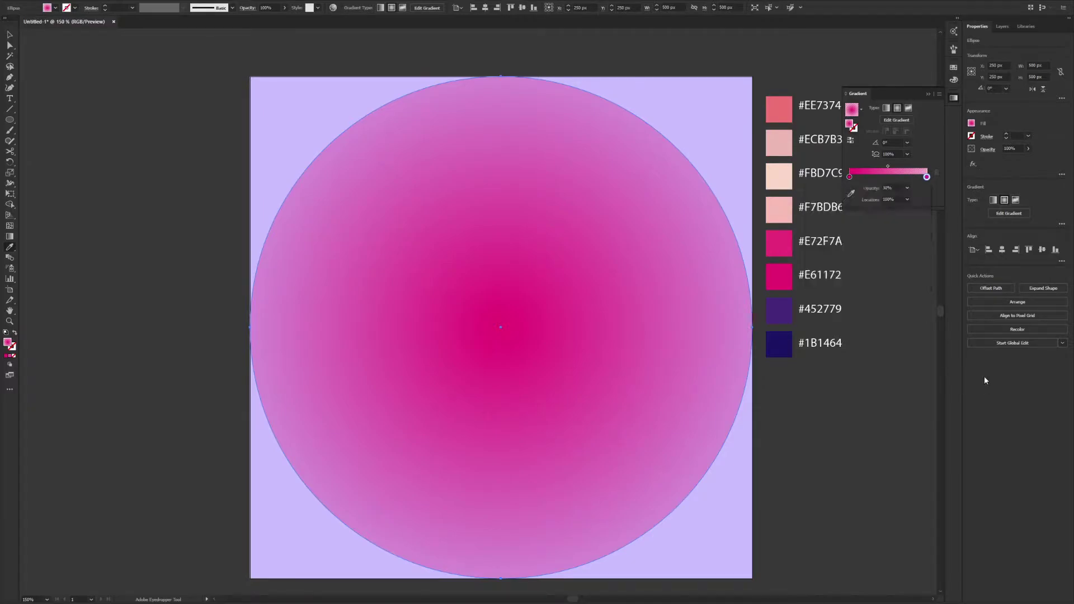
left_click(928, 94)
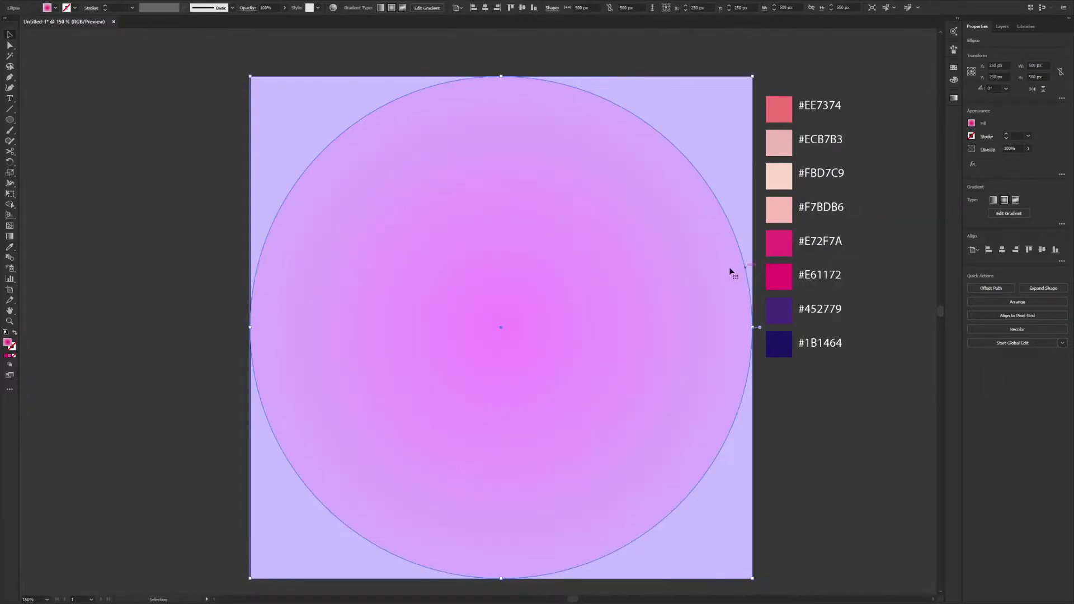
Step: Make the outer stop of the circle's gradient fully transparent at 0% opacity and deselect the circle
left_click(954, 98)
left_click(907, 187)
left_click(920, 218)
left_click(926, 435)
Step: Lock the Background layer and add a new layer named Character above it
left_click(1002, 27)
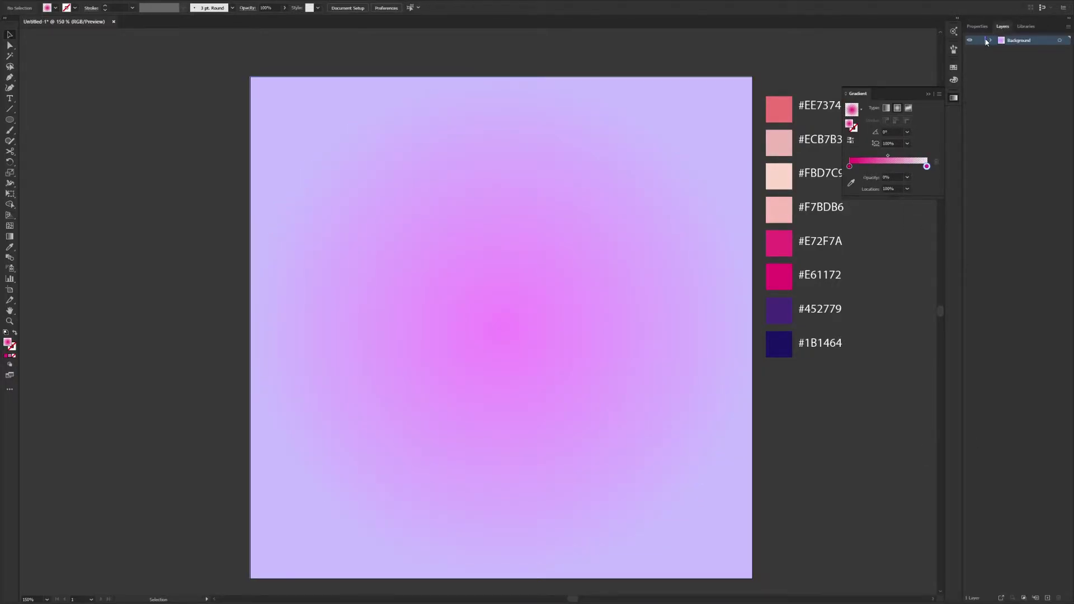
left_click(979, 41)
left_click(930, 95)
left_click(1047, 598)
double_click(1014, 40)
type("Ch")
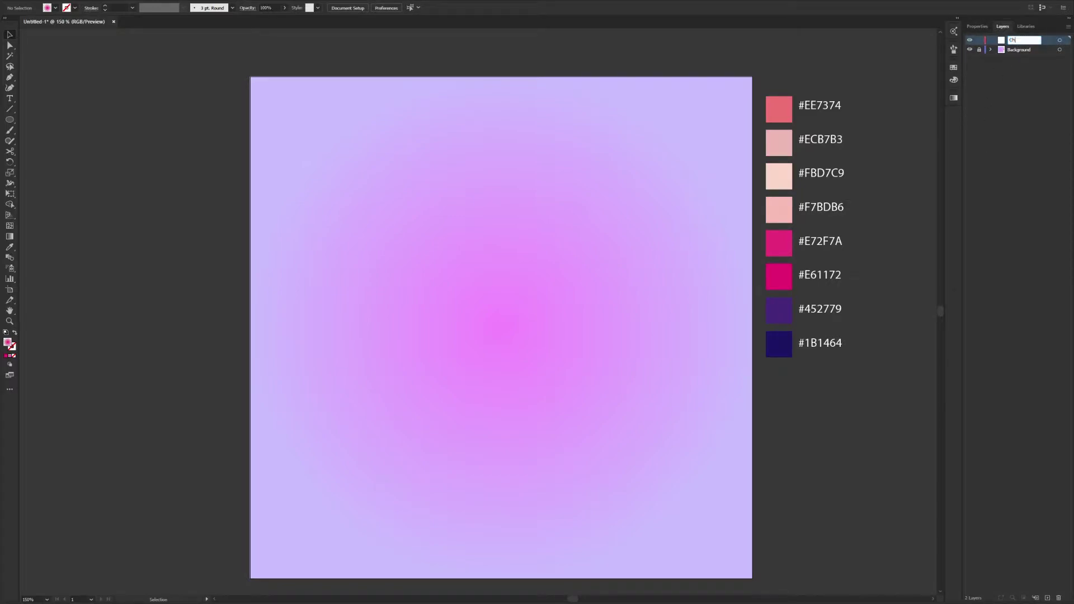
type("aracter")
key("Return")
Step: Create a rounded rectangle 200 px wide and 185 px high with an 80 px corner radius
left_click(985, 28)
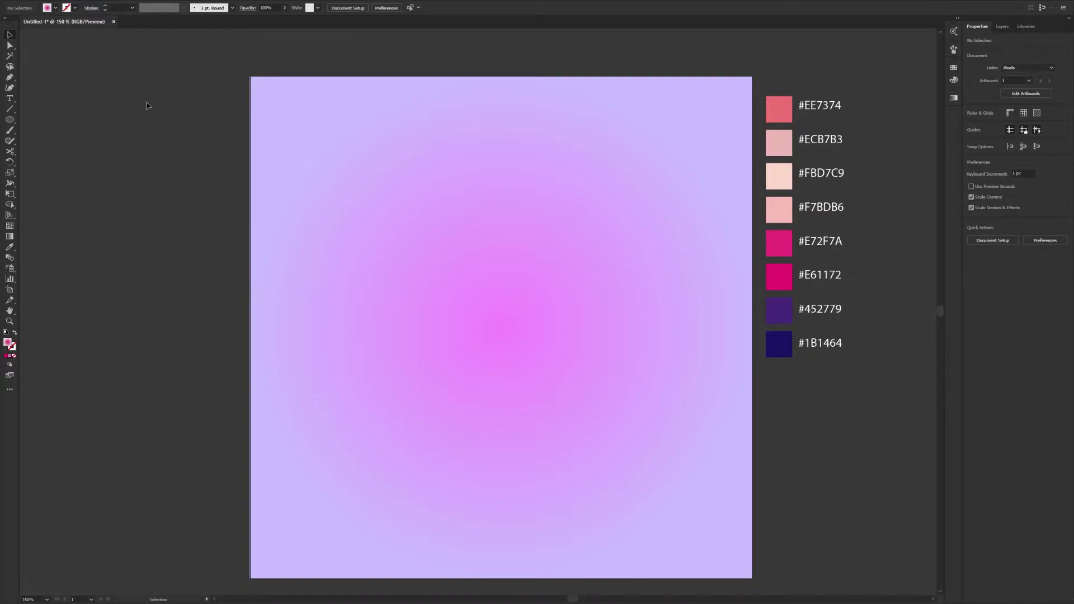
left_click(14, 122)
left_click(14, 122)
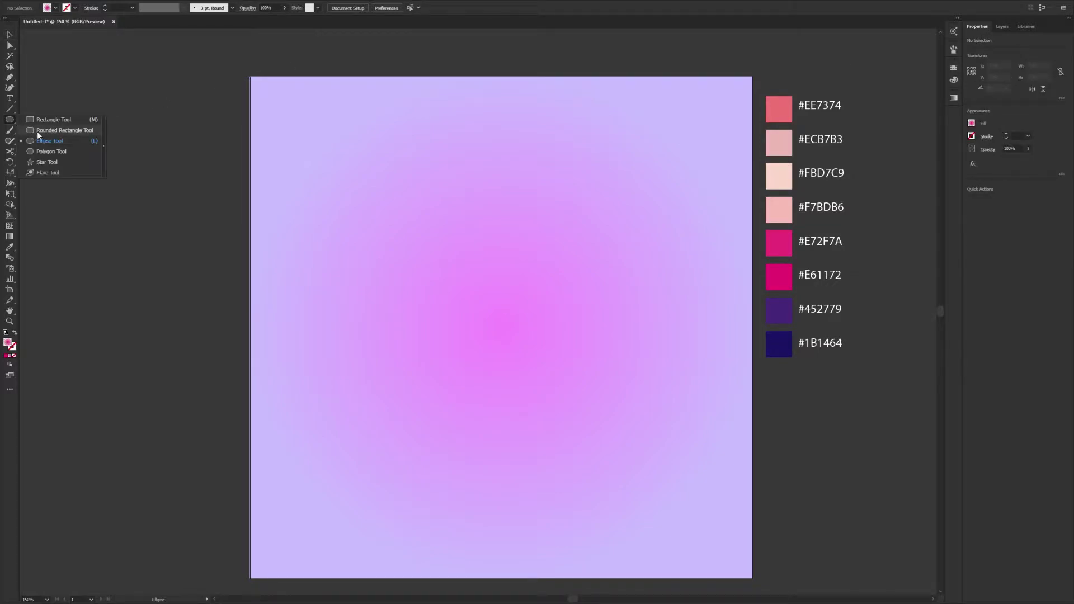
left_click(38, 133)
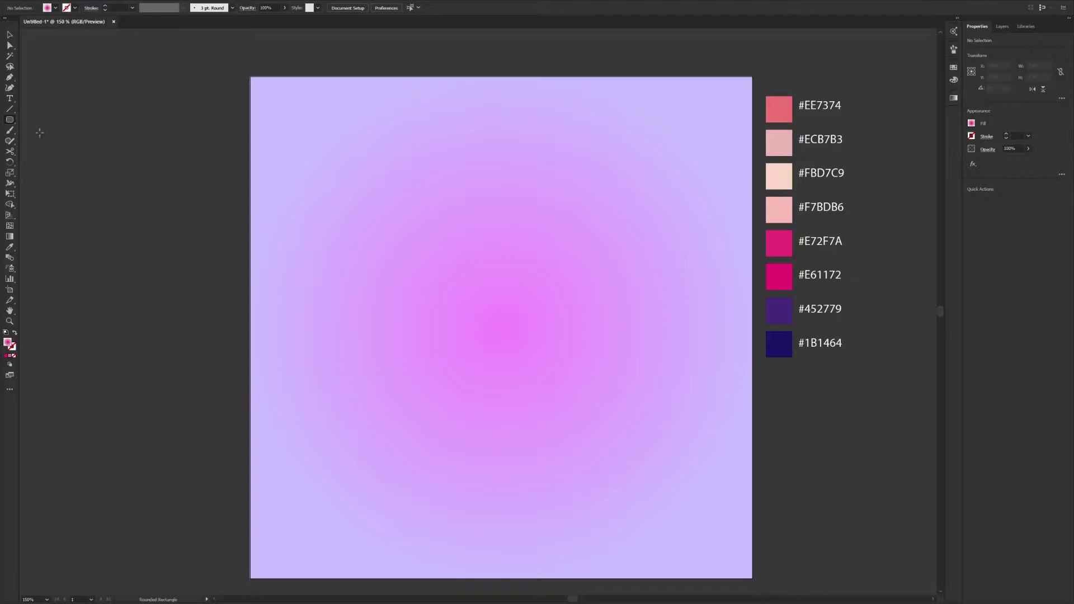
left_click(512, 287)
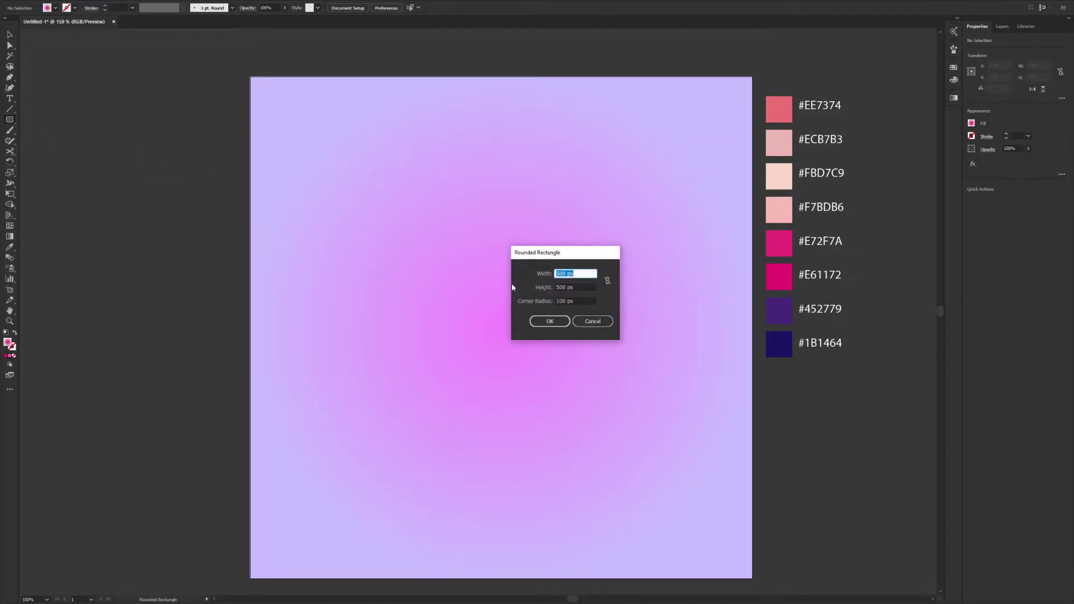
type("200")
key("Tab")
type("15")
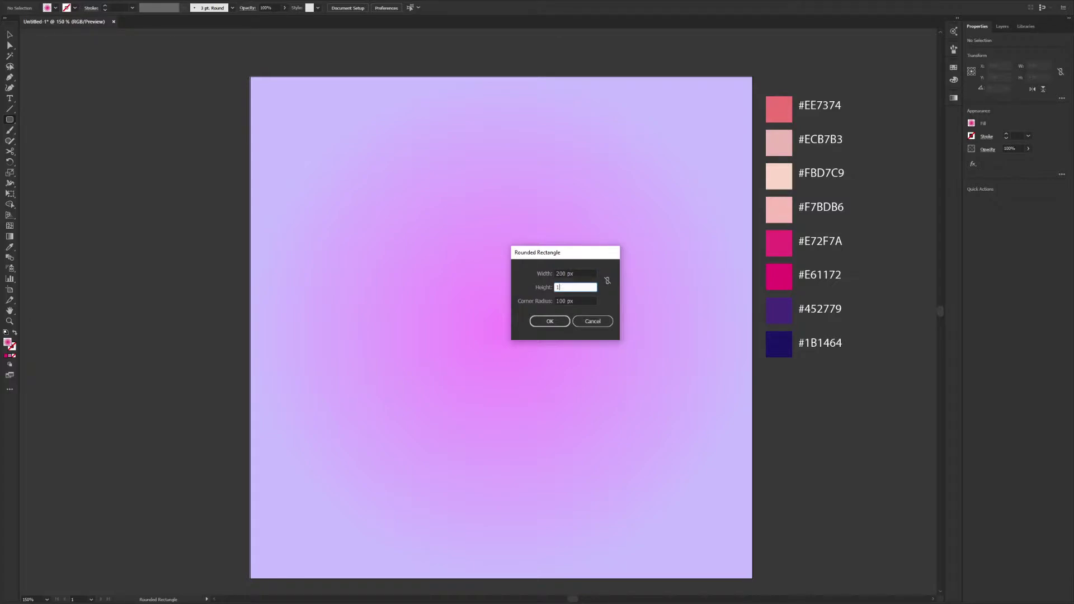
key("Tab")
type("80")
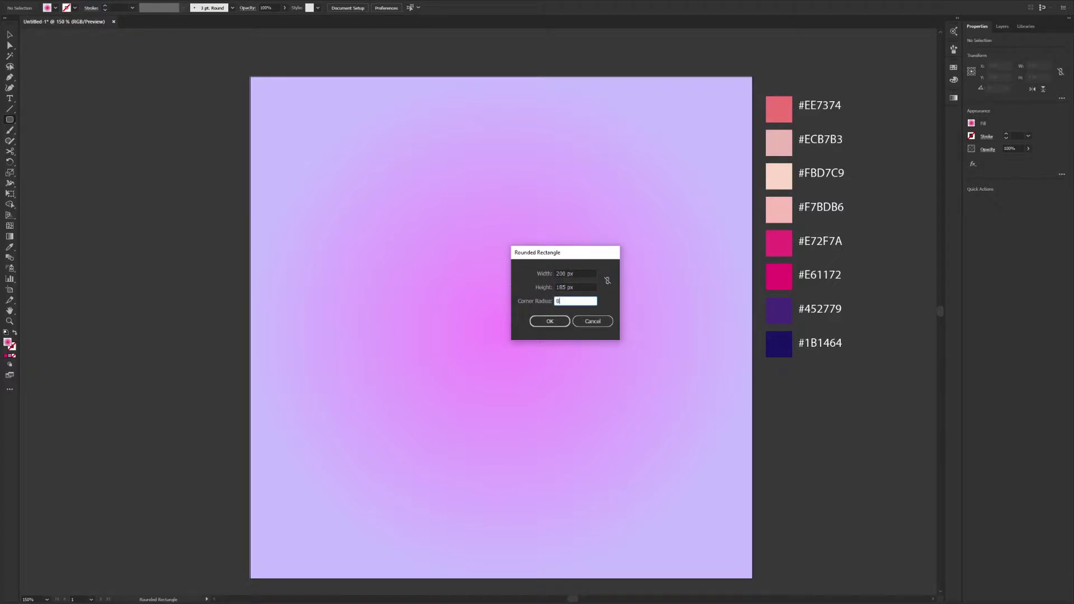
key("Return")
Step: Fill the rounded rectangle with the #FBD7C9 palette colour and move it to the centre of the artboard
key("v")
key("i")
left_click(786, 187)
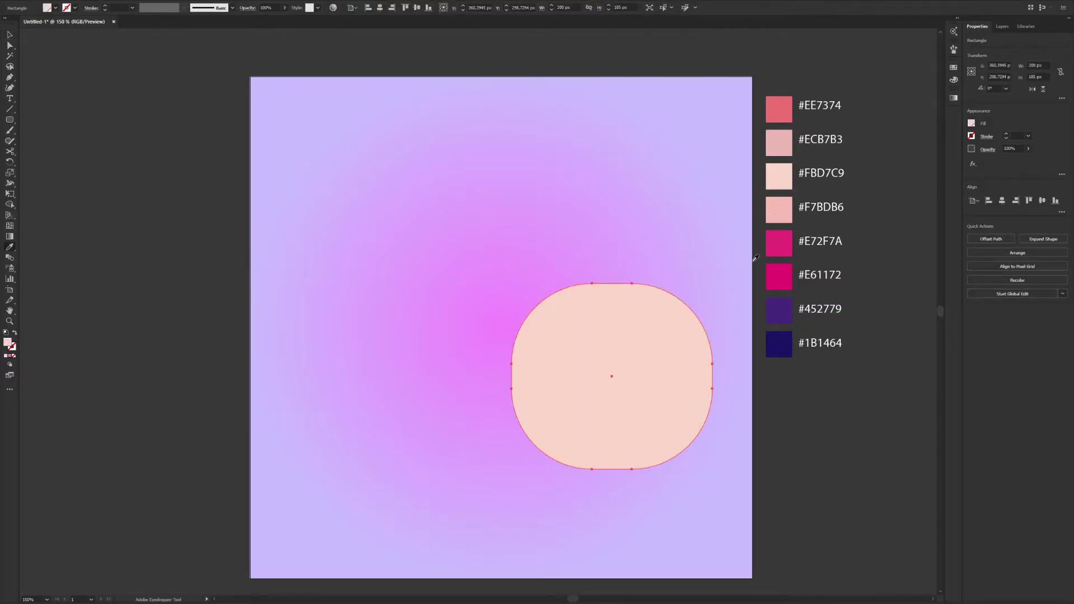
key("v")
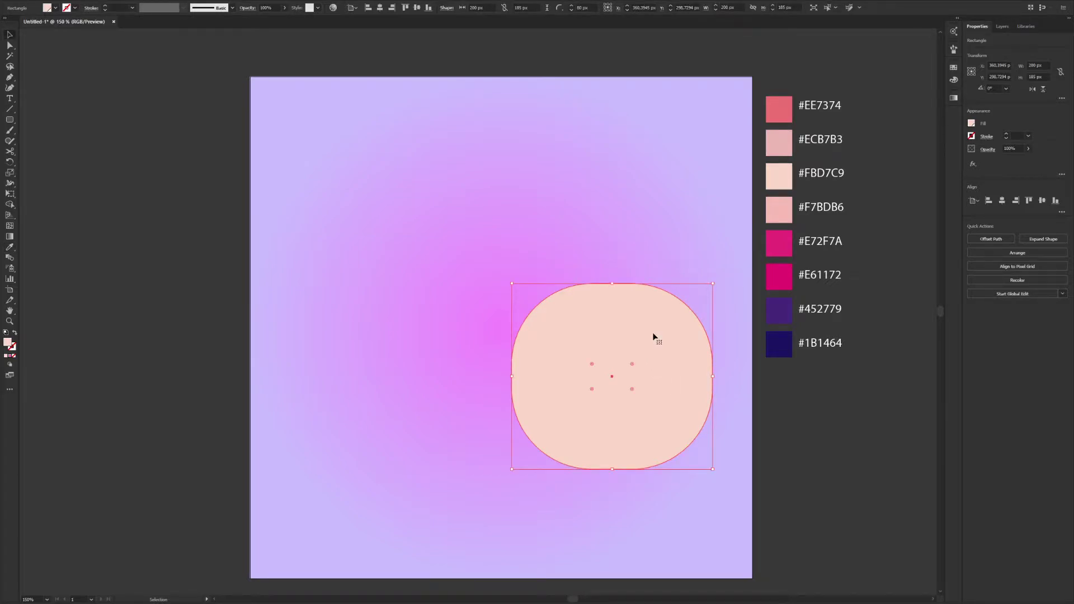
left_click_drag(645, 339, 542, 270)
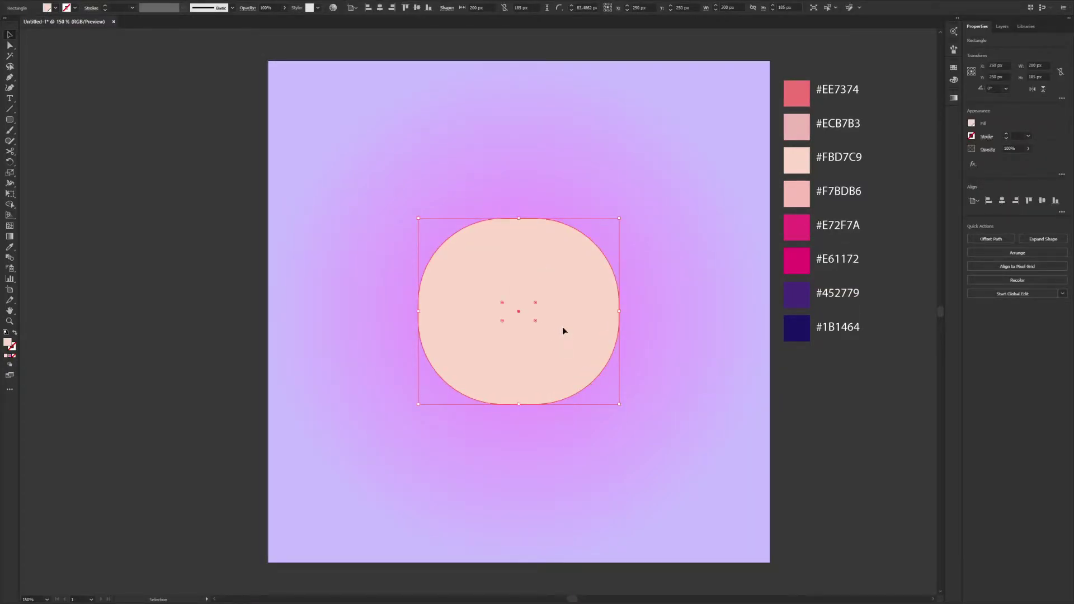
Step: Duplicate the rounded rectangle slightly below the original and select the lower copy
left_click_drag(564, 331, 564, 336)
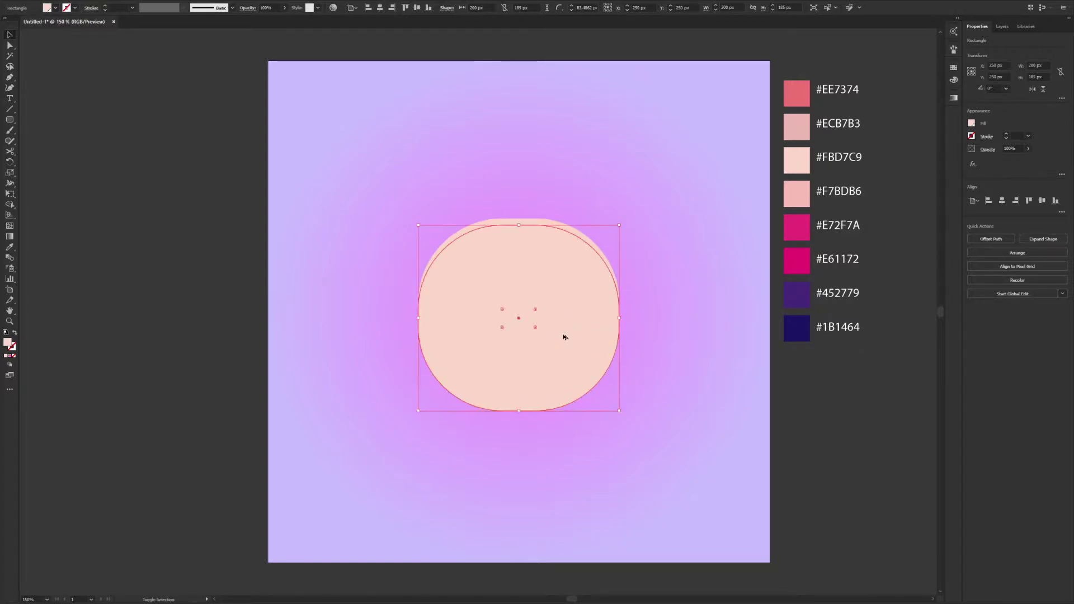
left_click(714, 367)
left_click(566, 326)
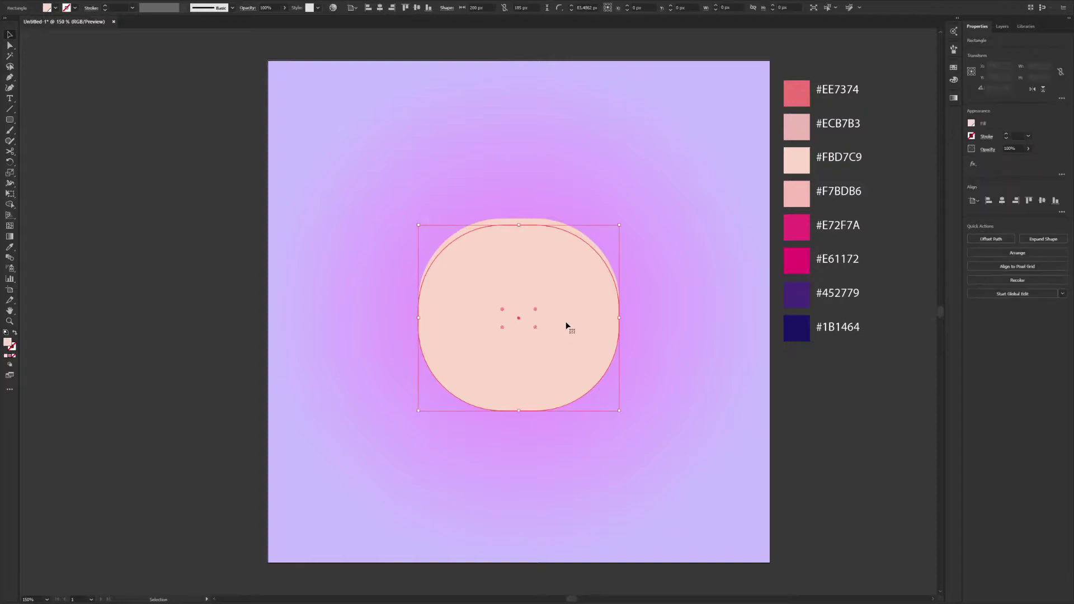
Step: Split the two overlapping rounded rectangles with the Shape Builder so the lower crescent becomes a separate shape
left_click(536, 225, "shift")
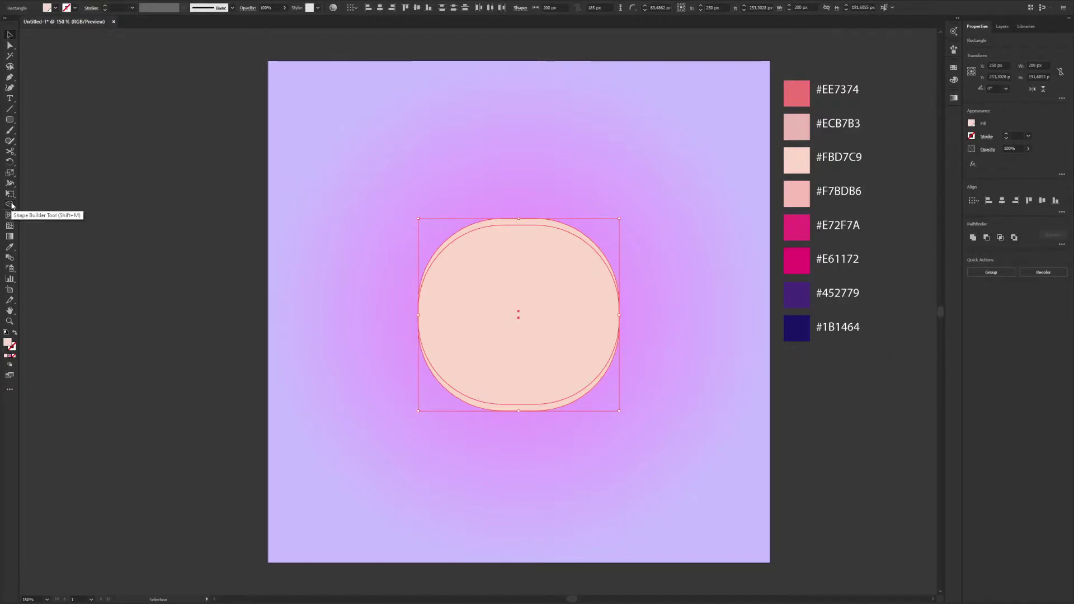
left_click(11, 204)
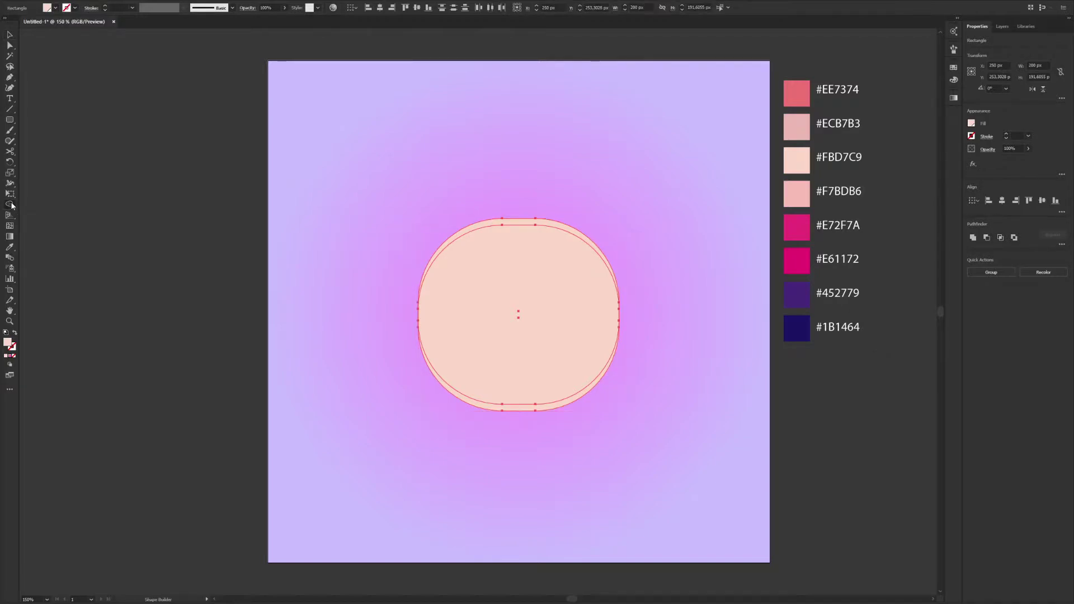
left_click(494, 409)
key("v")
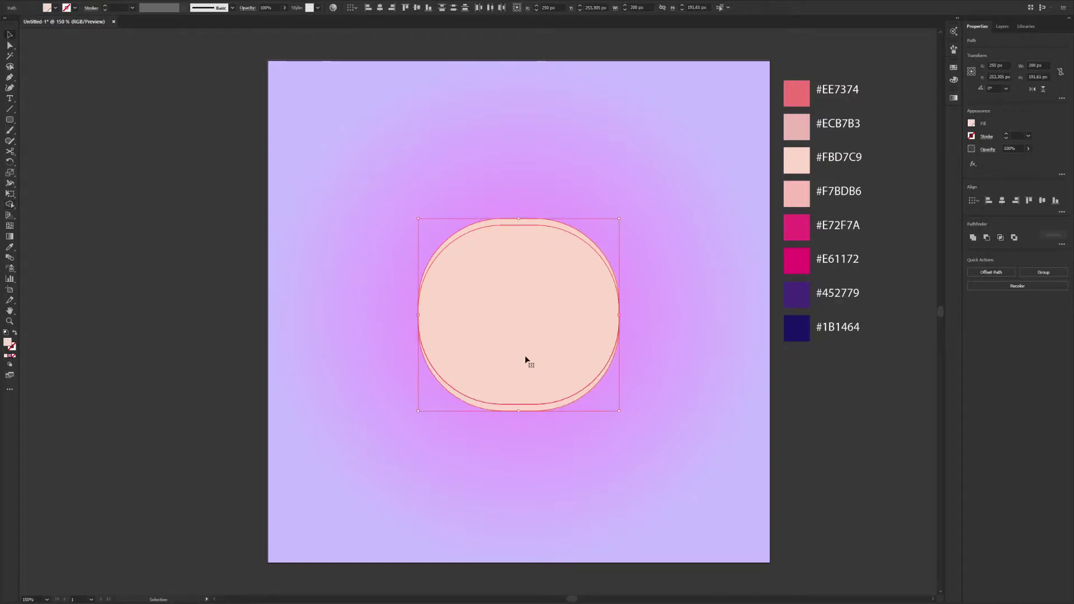
left_click(872, 479)
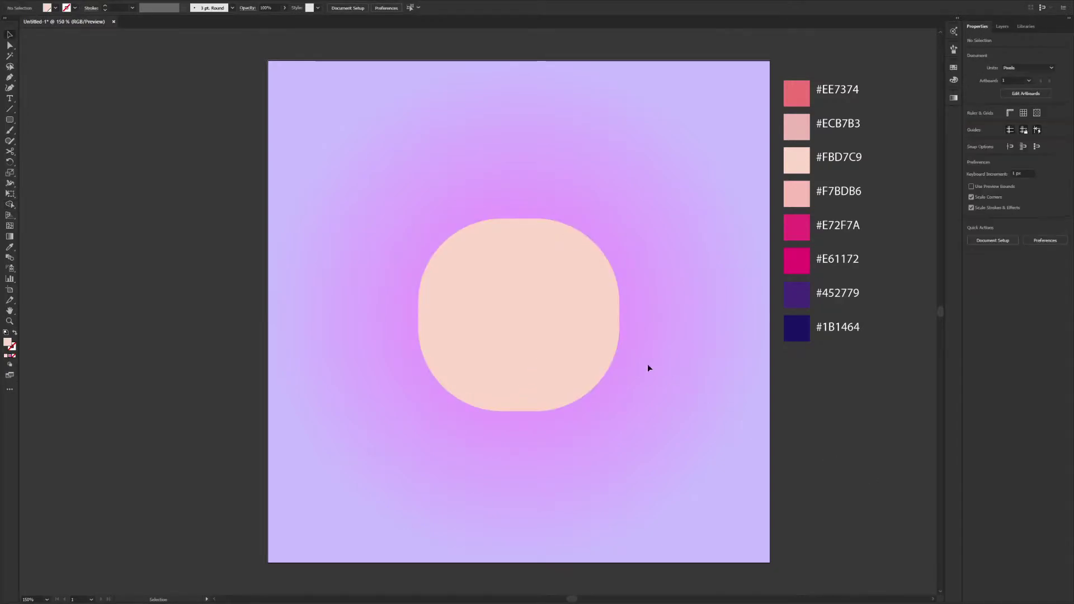
Step: Try moving the main head shape up away from the crescent, and undo the move
left_click(553, 324)
key("ctrl+shift+a")
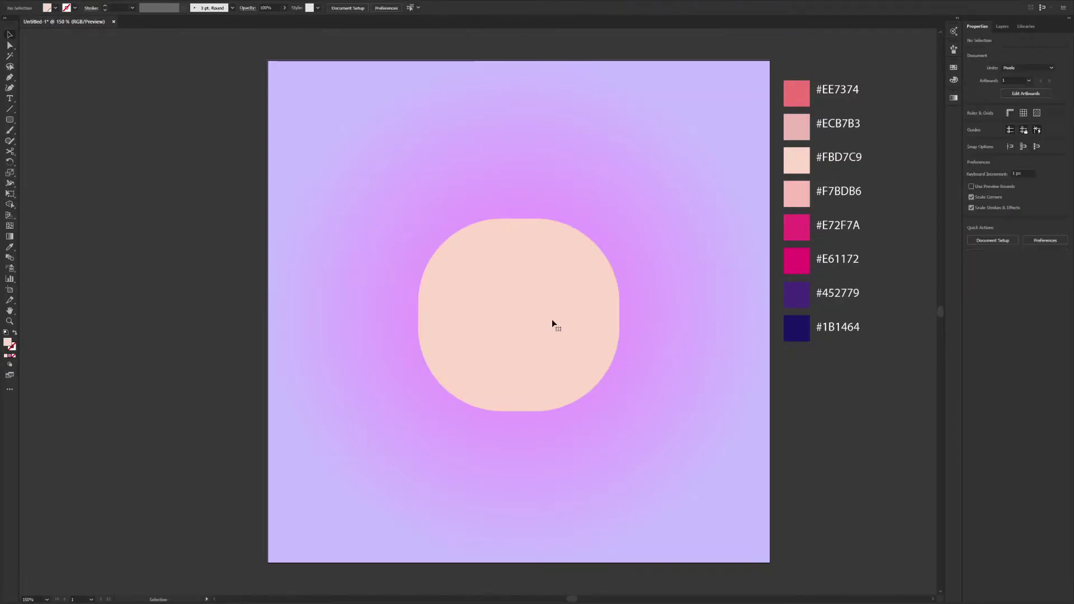
key("a")
left_click_drag(554, 314, 554, 266)
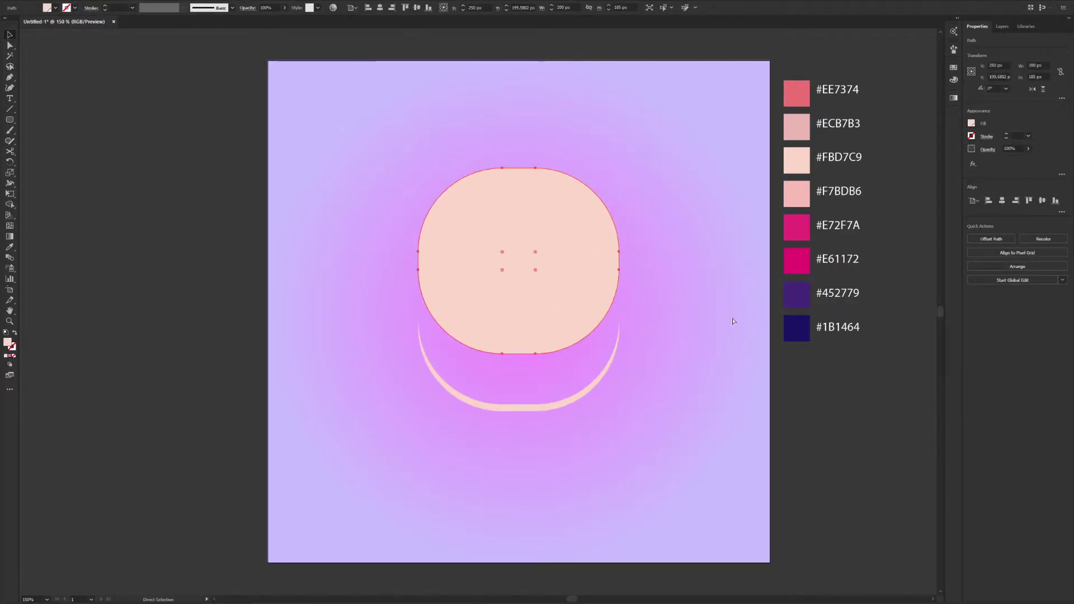
key("ctrl+z")
Step: Fill the crescent under the head with the #F7BDB6 palette colour
key("v")
left_click(547, 412)
left_click(516, 411)
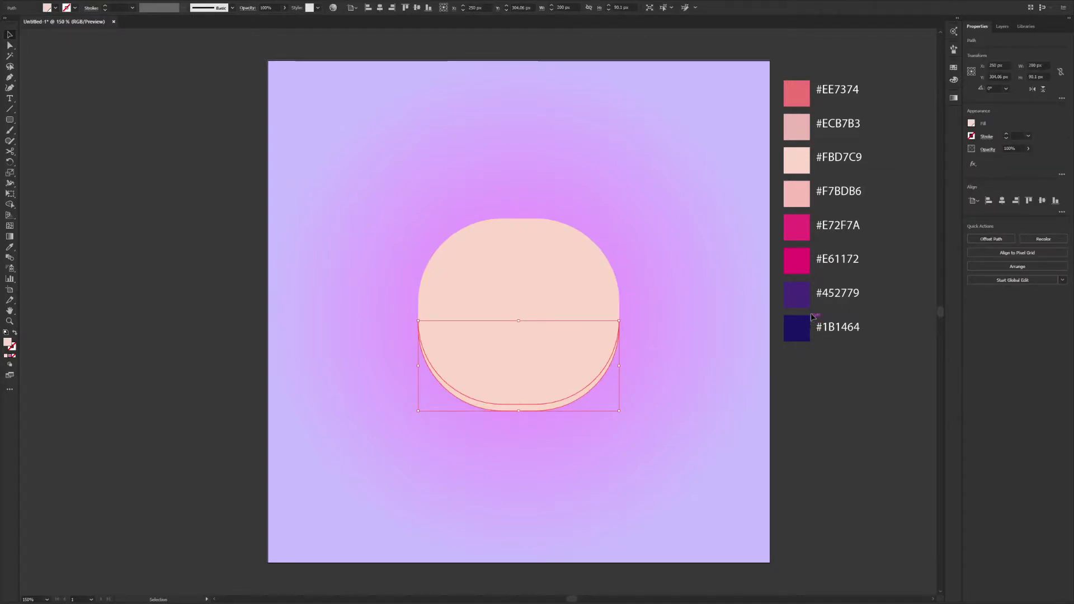
key("i")
left_click(805, 193)
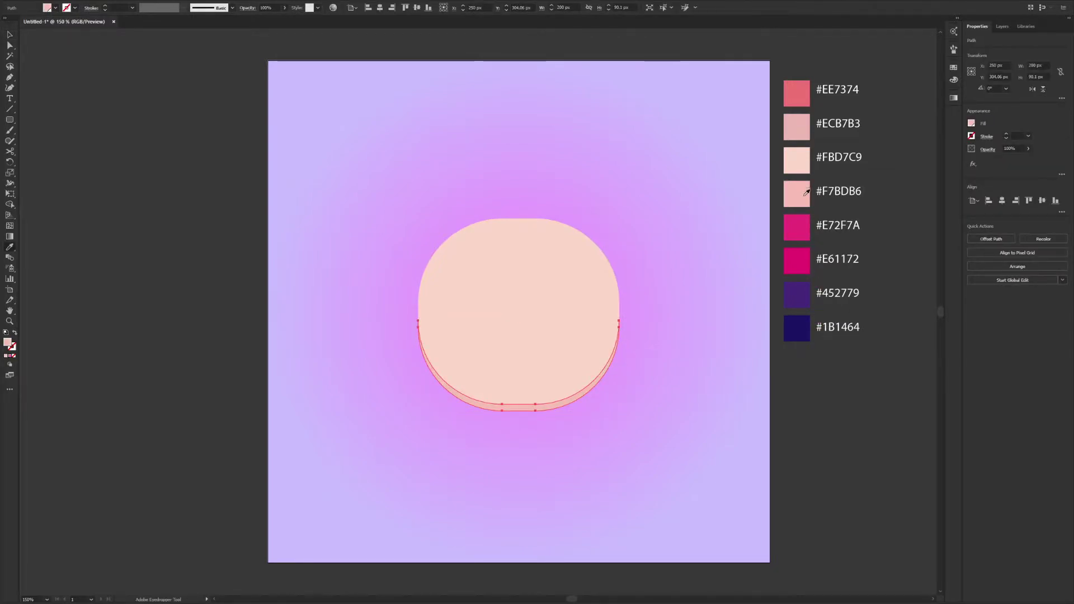
key("v")
left_click(824, 437)
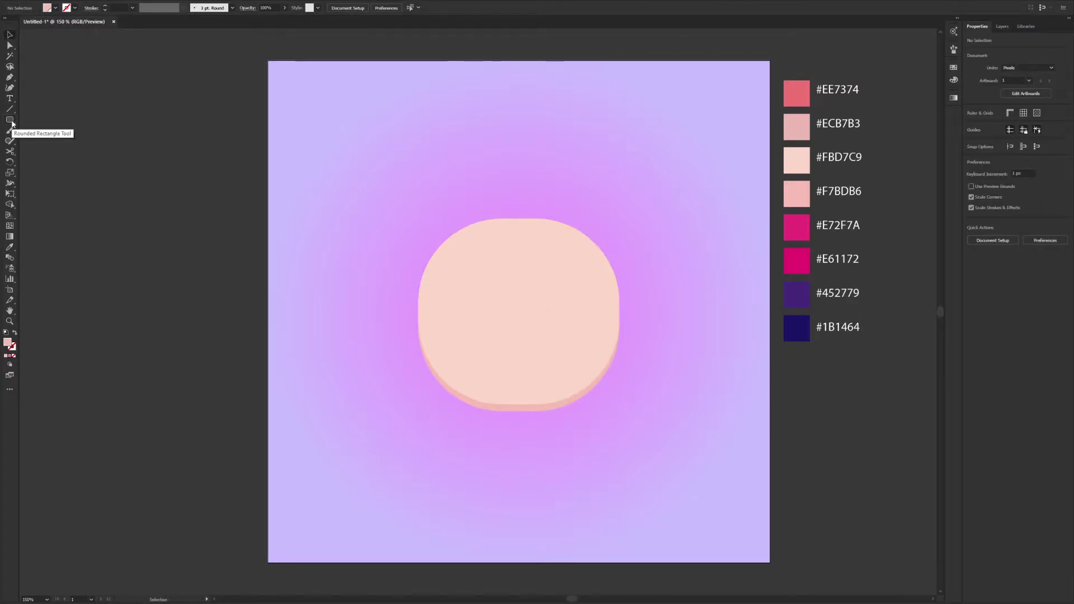
Step: Create a 40 × 60 px rounded rectangle with a 20 px corner radius and place it to the right of the head
left_click(11, 122)
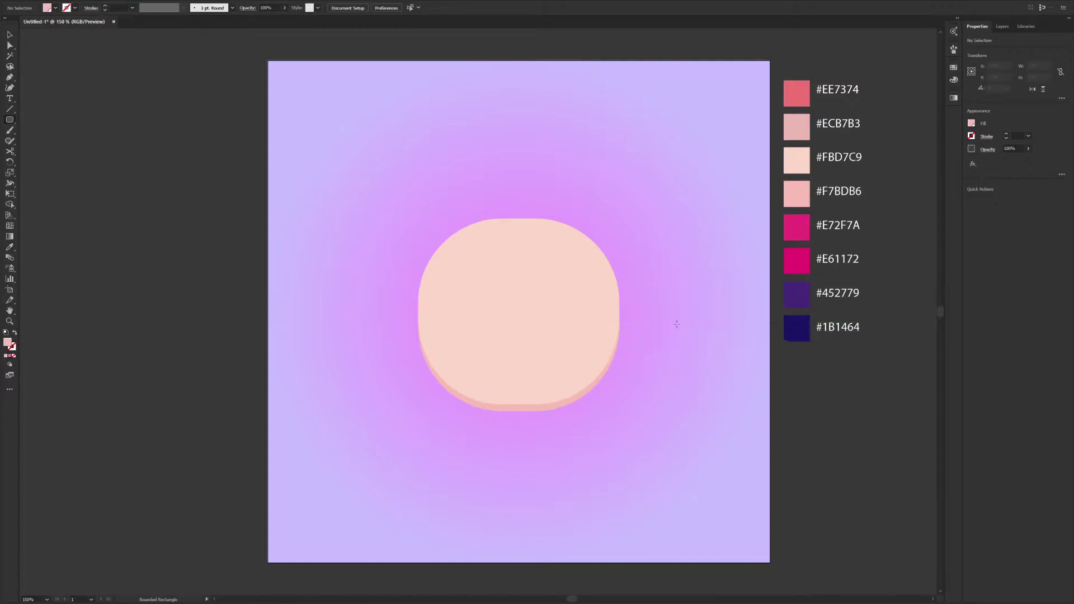
left_click(683, 306)
type("40")
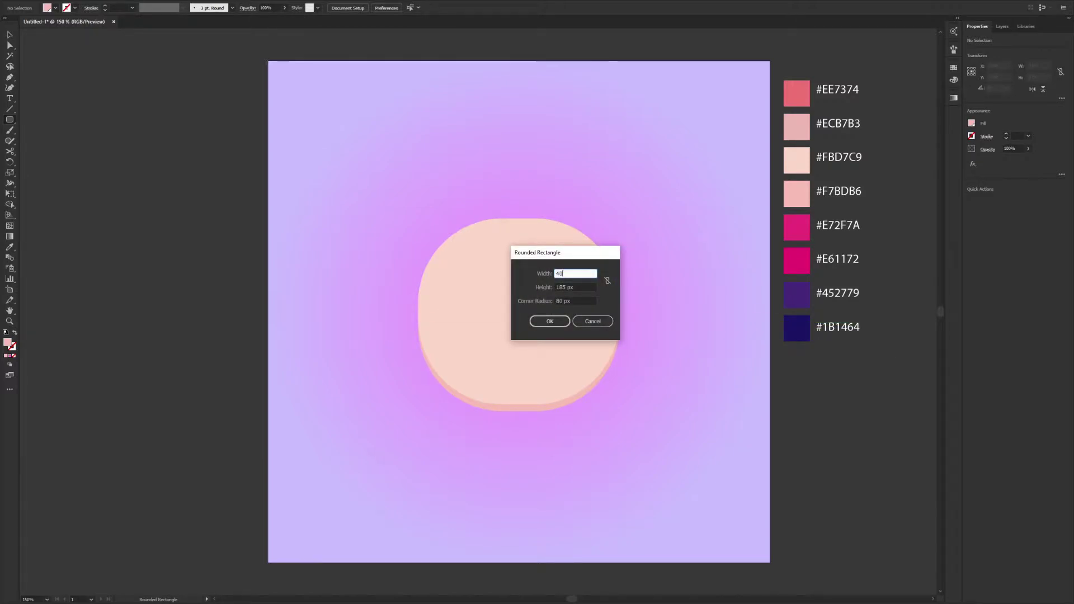
key("Tab")
type("60")
key("Tab")
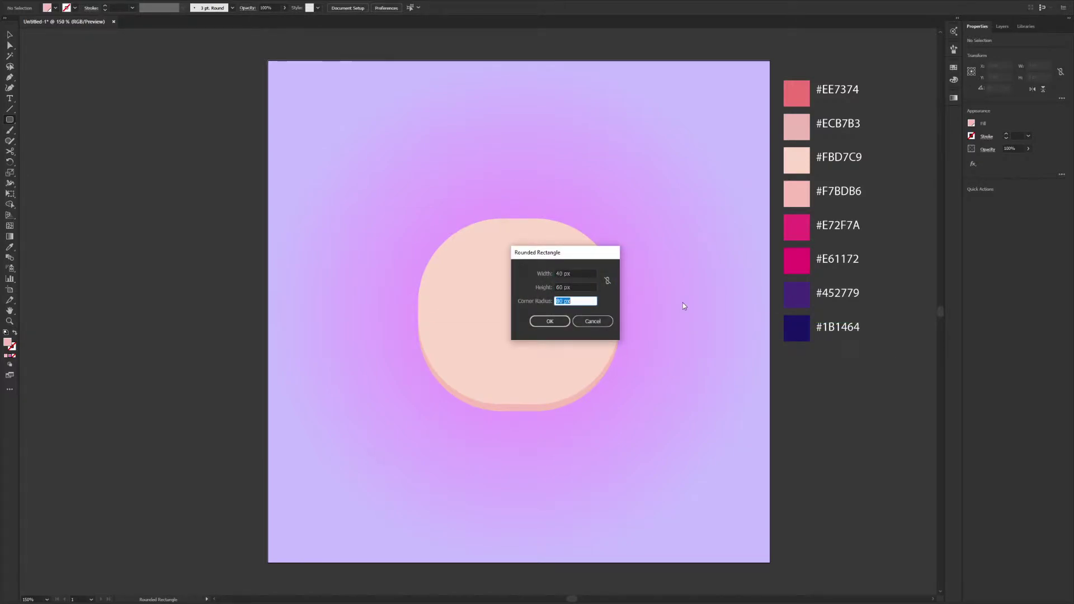
type("20")
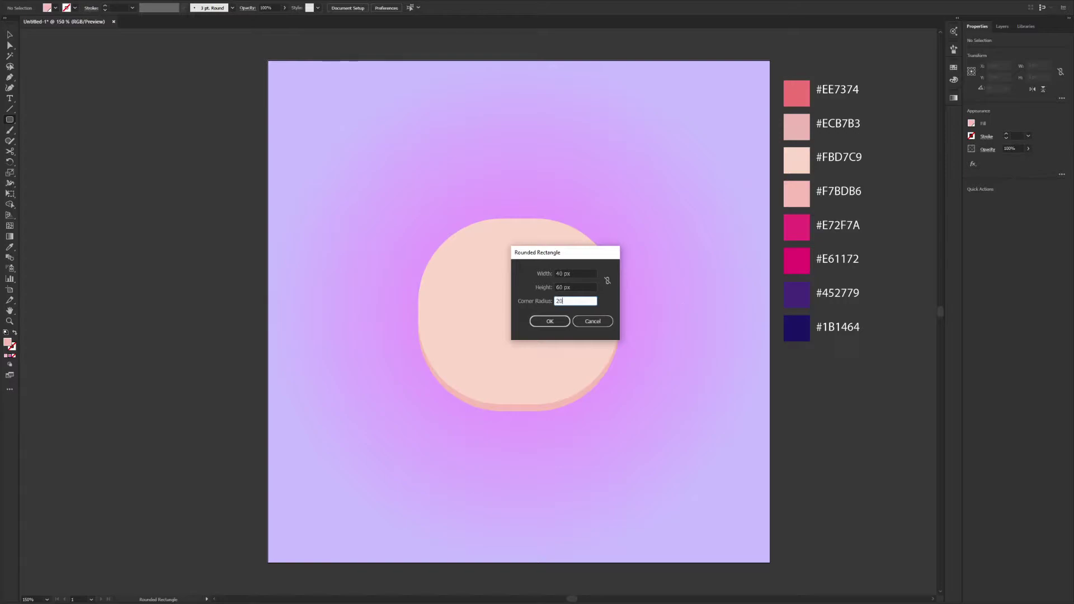
left_click(558, 321)
key("v")
left_click_drag(710, 326, 683, 300)
Step: Reshape the small rectangle into an ear with gently rounded left corners and fuller right corners, and fill it with #FBD7C9
scroll(683, 300, "up", 2)
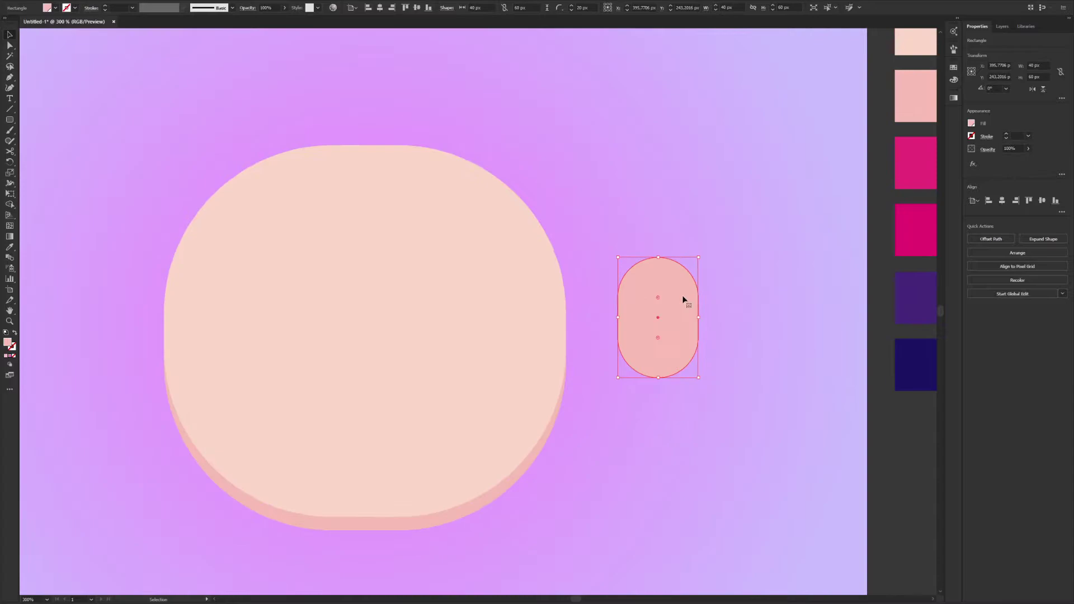
key("a")
left_click_drag(658, 296, 671, 289)
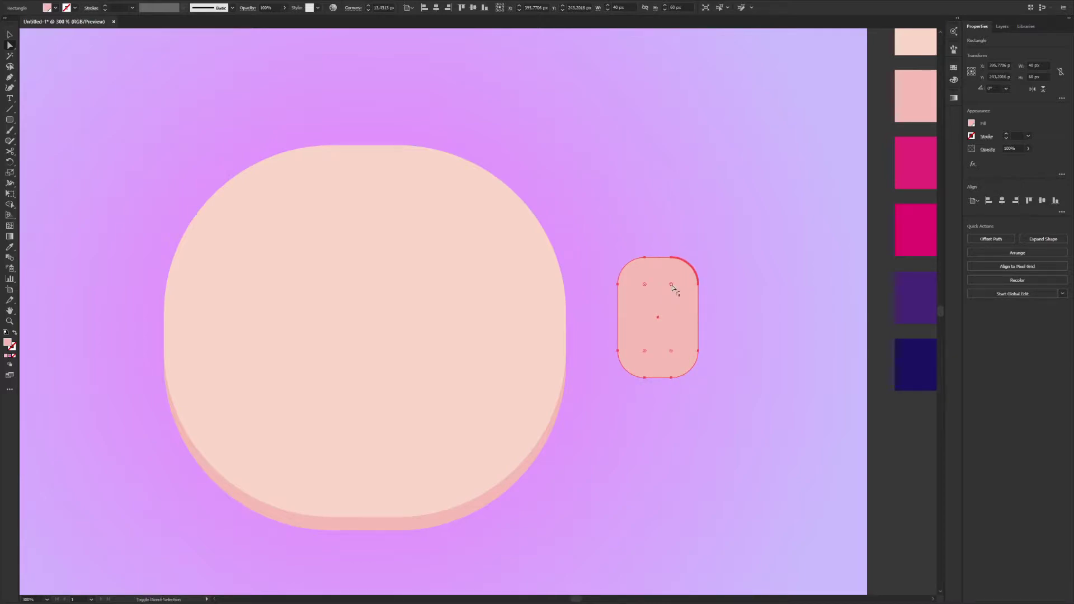
left_click_drag(672, 354, 647, 323)
key("v")
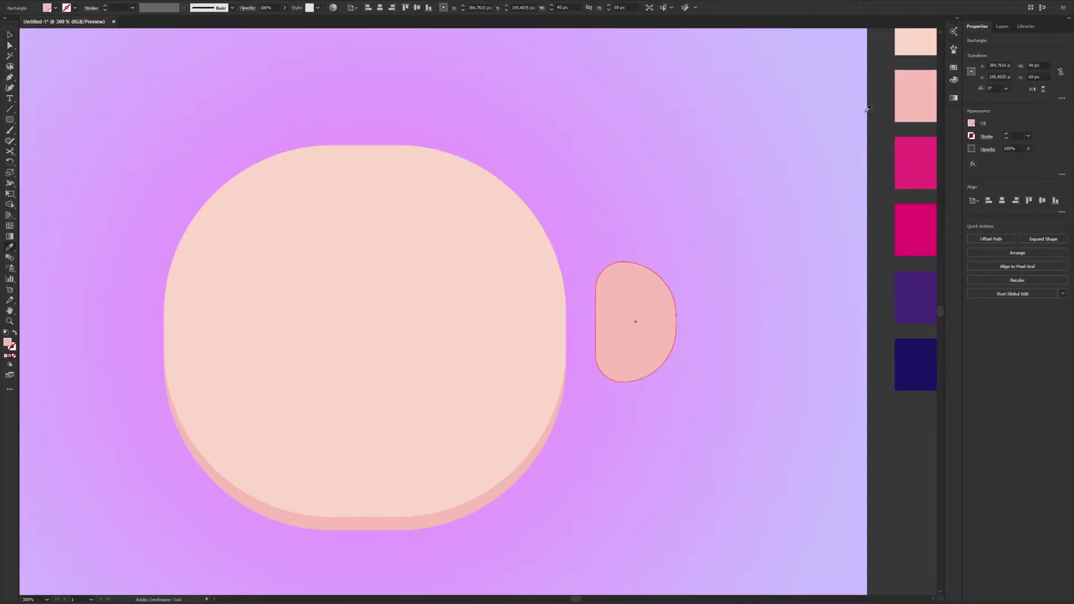
left_click_drag(652, 363, 620, 366)
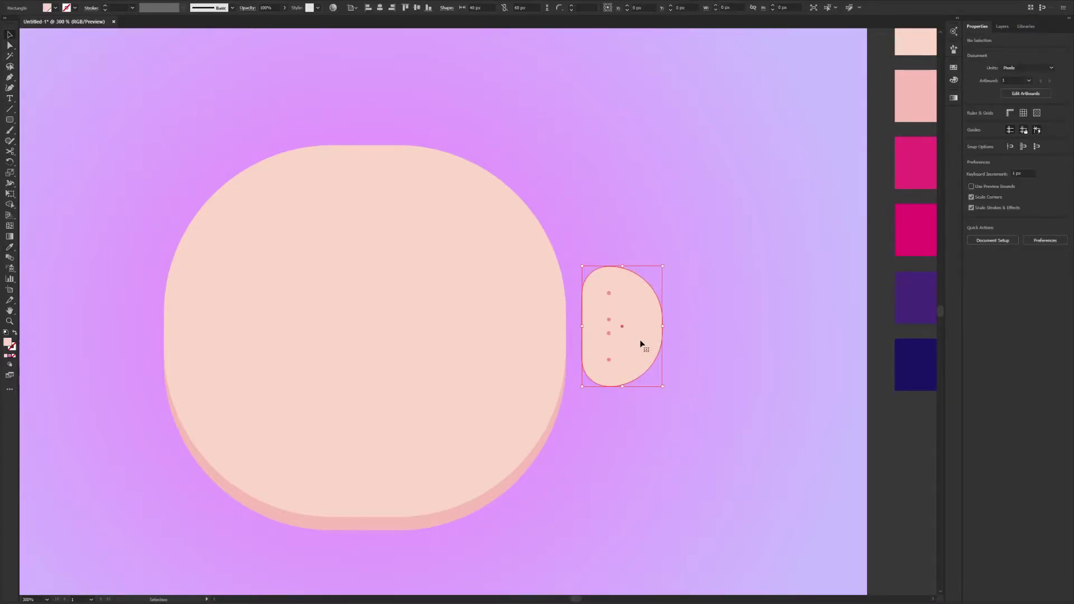
Step: Paste a copy of the ear directly over it and scale the copy about its centre to about 28 × 42 px
left_click(78, 1)
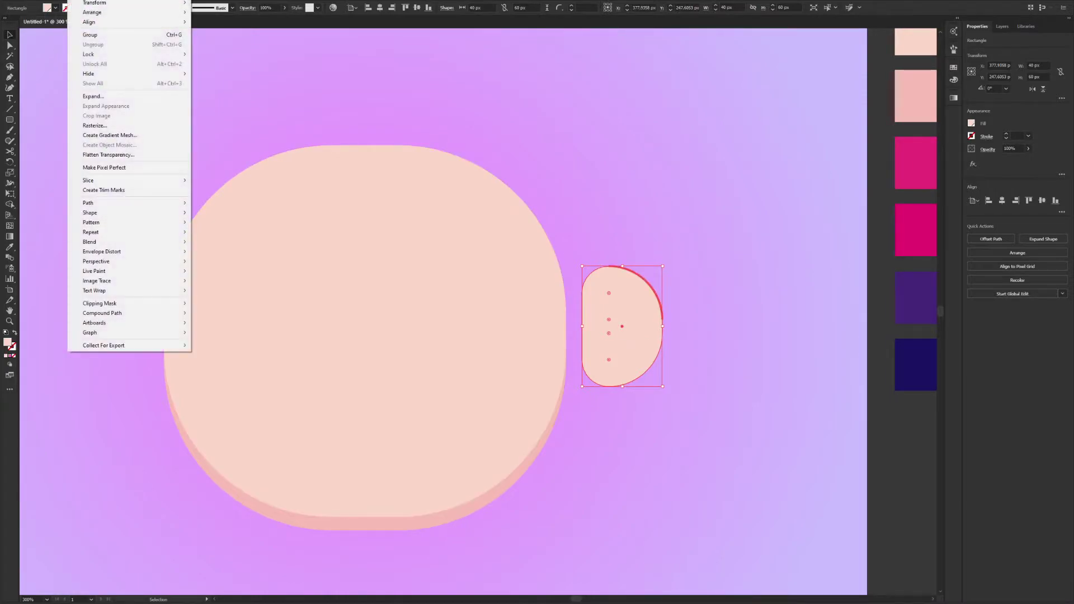
key("Left")
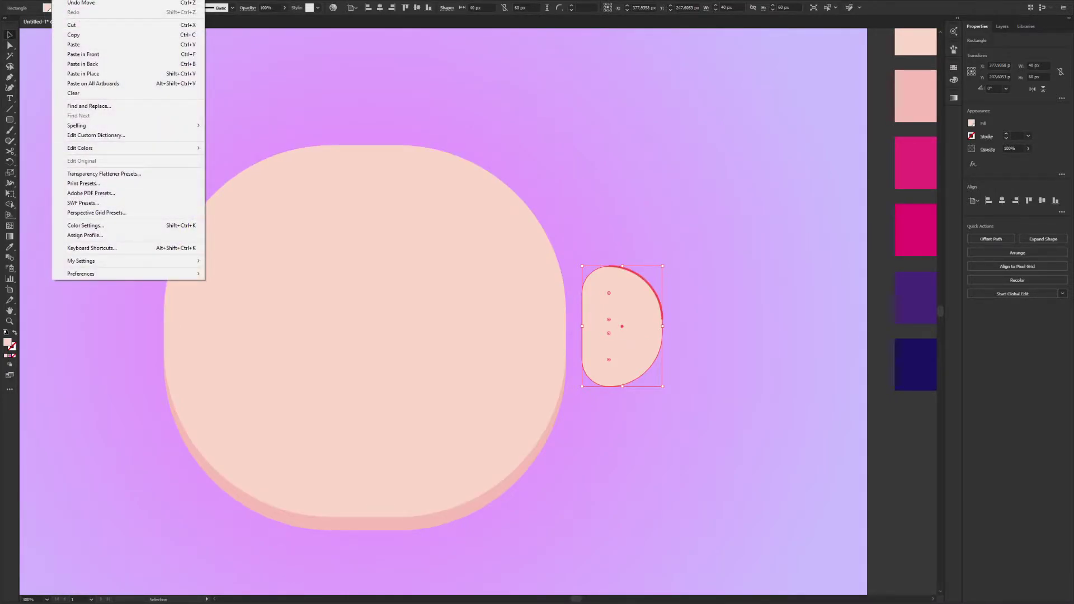
left_click(76, 35)
left_click(60, 1)
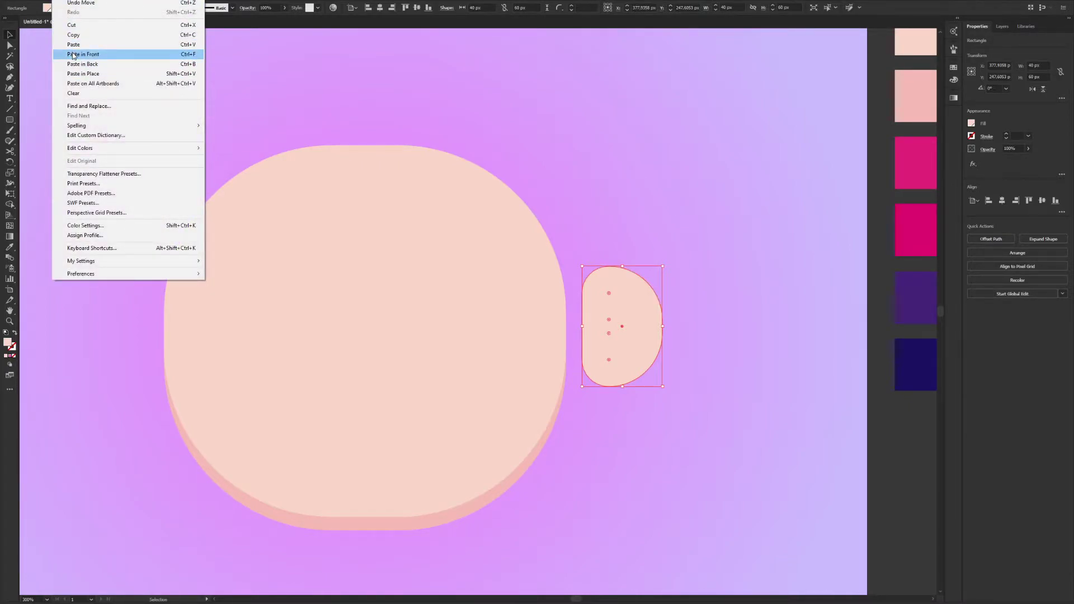
left_click(73, 78)
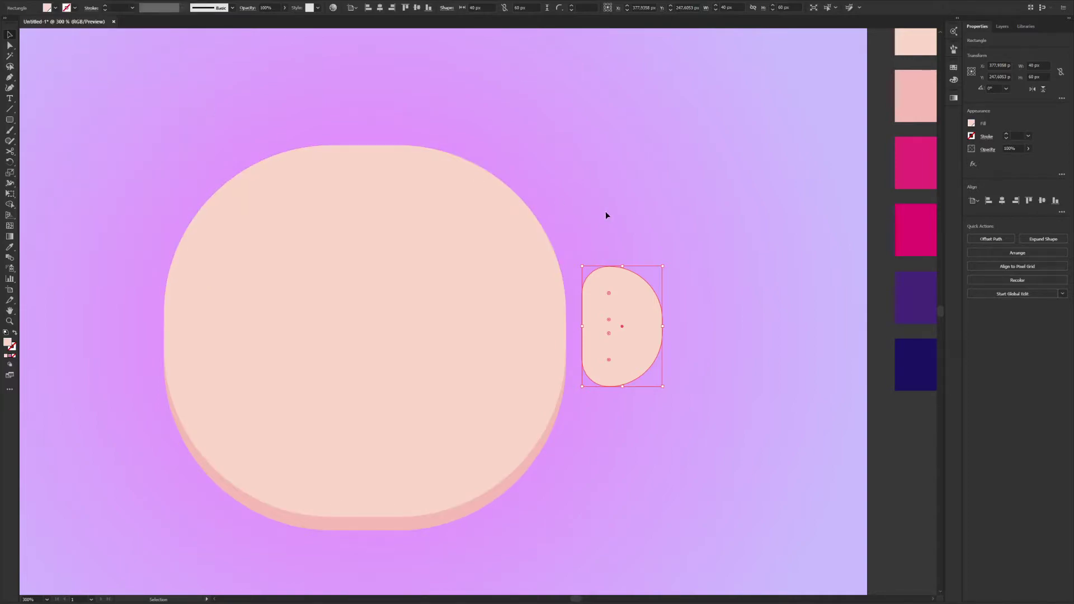
left_click_drag(663, 267, 650, 273)
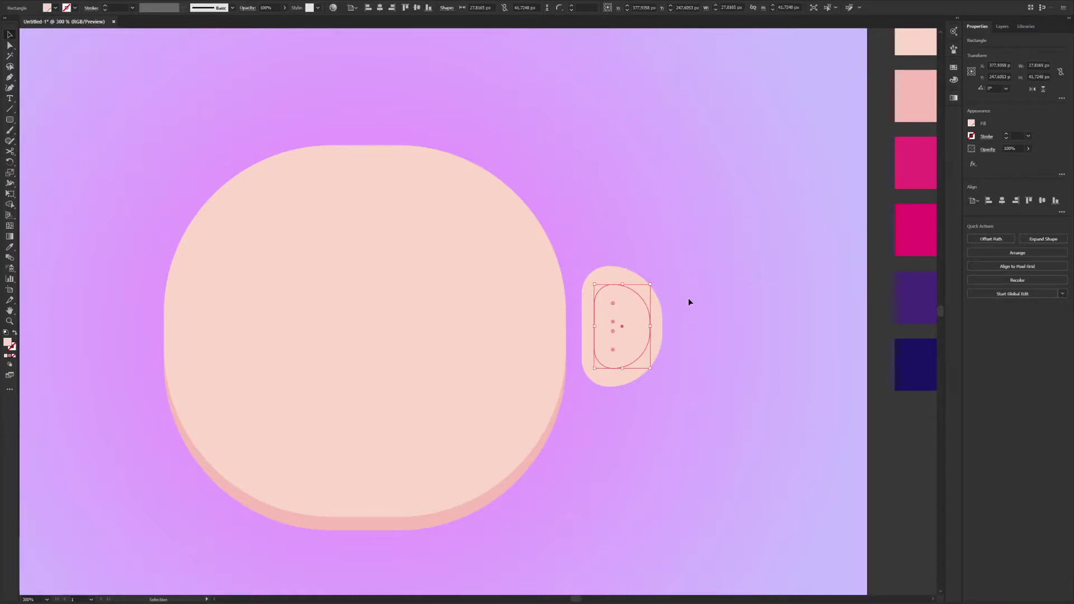
Step: Fill the smaller ear copy with the pink of the crescent under the head
key("i")
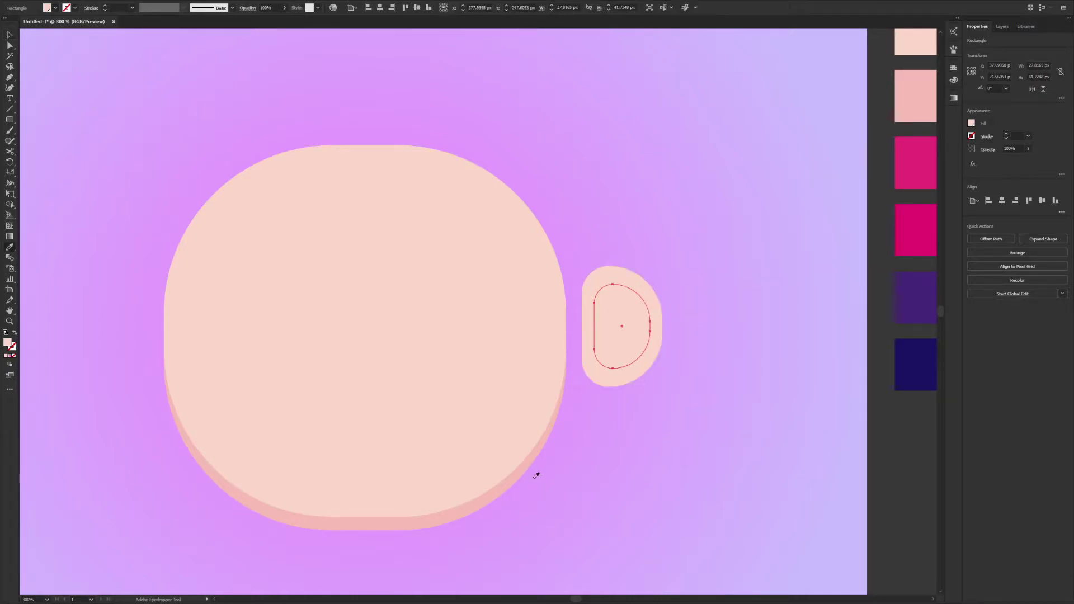
left_click(516, 475)
key("v")
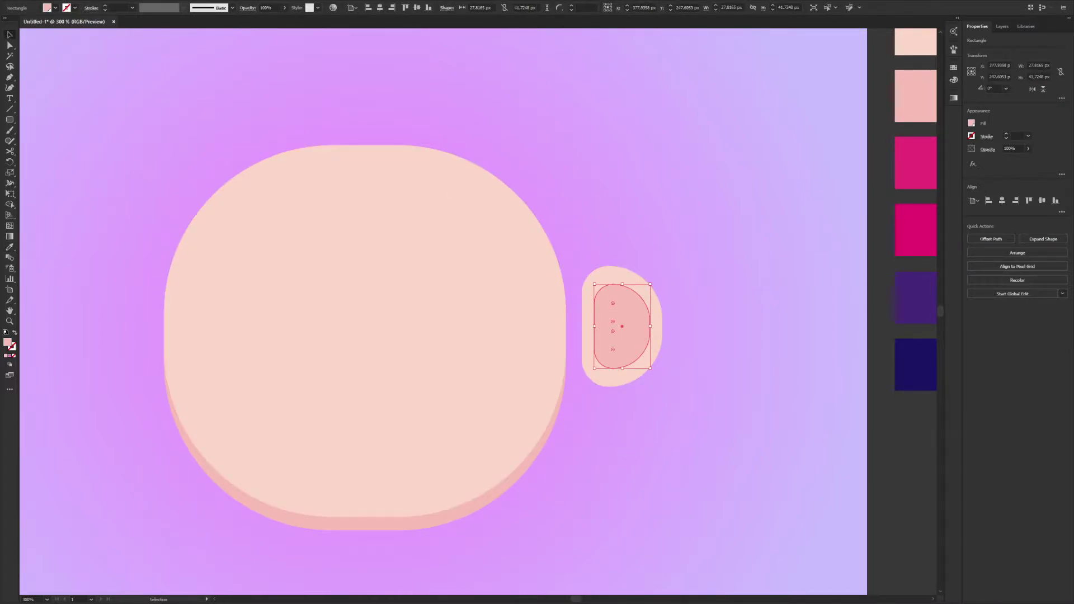
Step: Paste a copy of the inner ear in front, scale it to about 18 × 27 px and fill it with #EE7374
left_click(60, 1)
left_click(72, 35)
left_click(68, 1)
left_click(71, 56)
left_click_drag(648, 284, 642, 296)
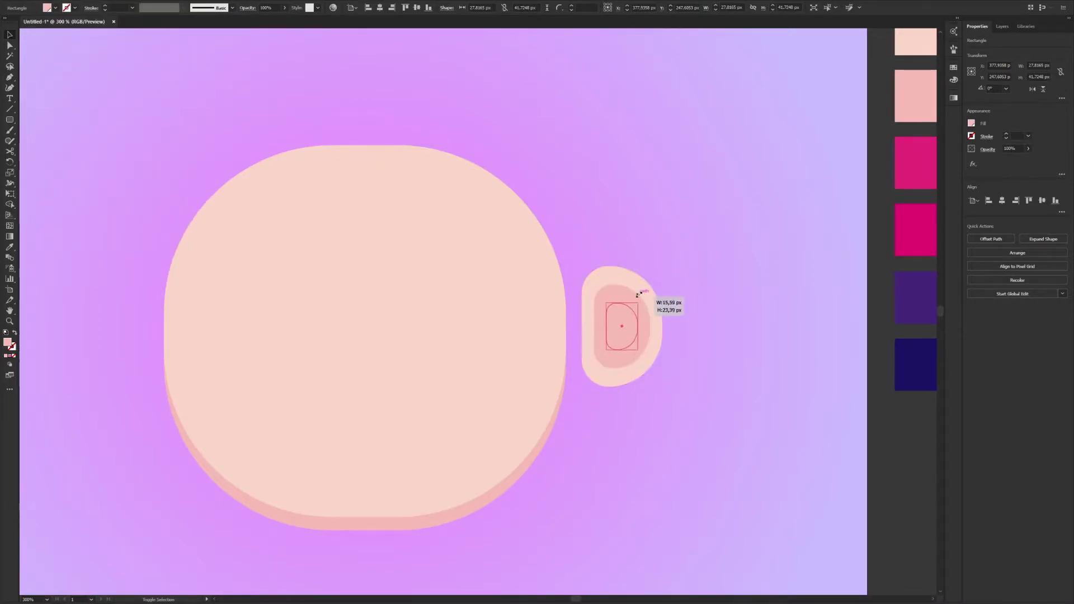
scroll(854, 288, "down", 1)
scroll(727, 319, "up", 1)
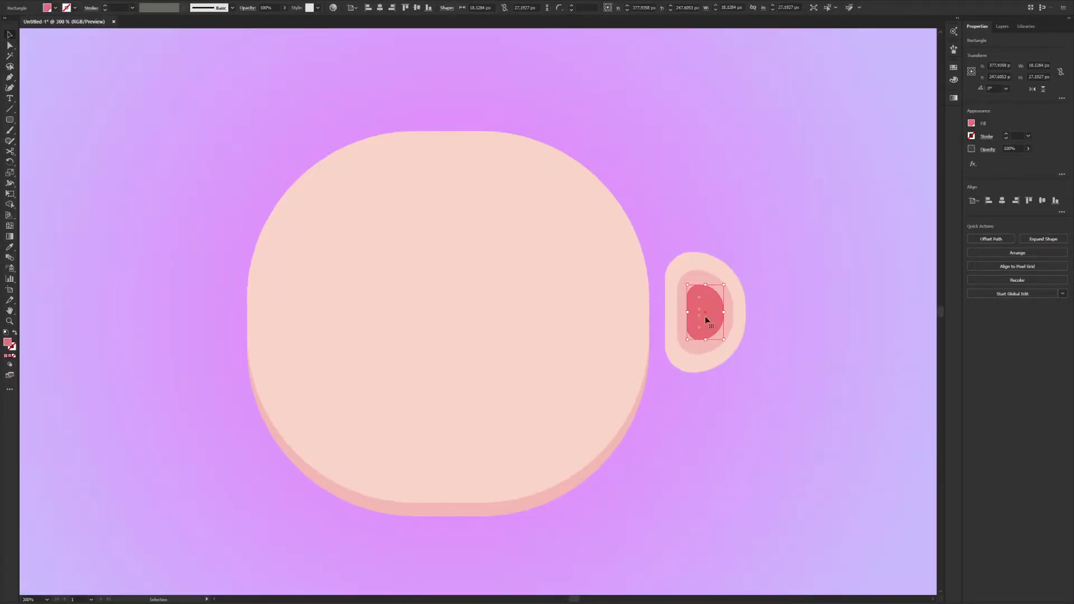
Step: Move the red innermost shape to the inner ear's left edge and reduce its opacity to about 40%
left_click_drag(703, 315, 693, 317)
left_click(820, 347)
left_click(705, 324)
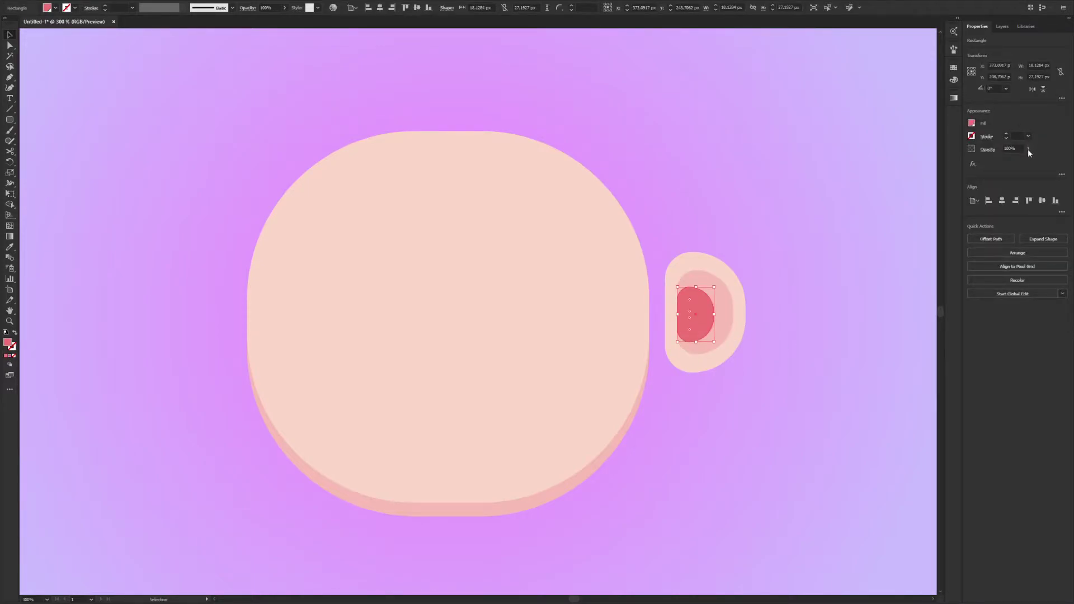
left_click_drag(1018, 164, 1012, 162)
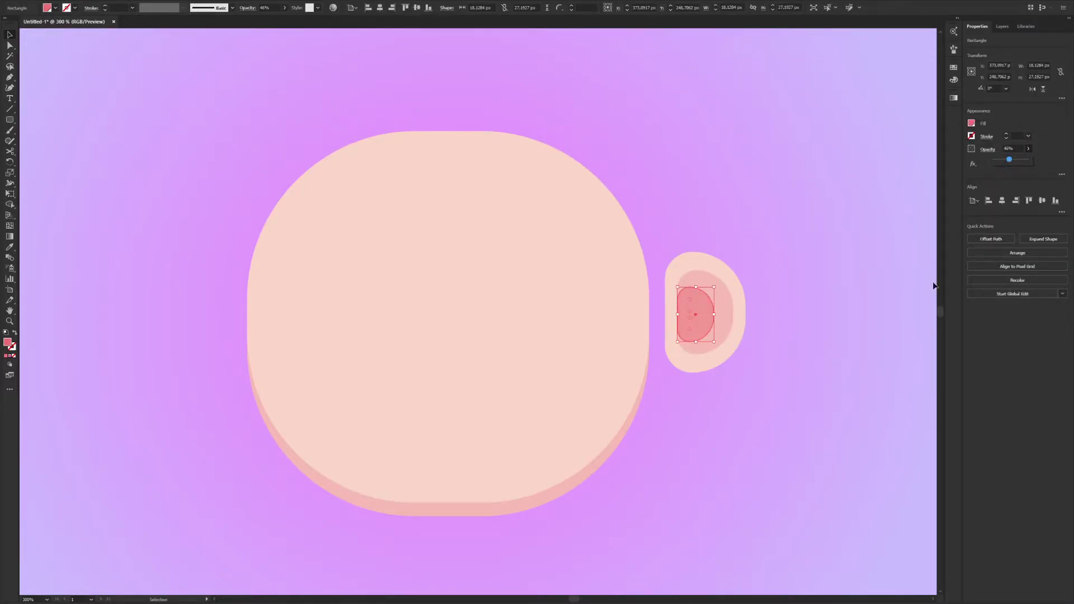
left_click(795, 332)
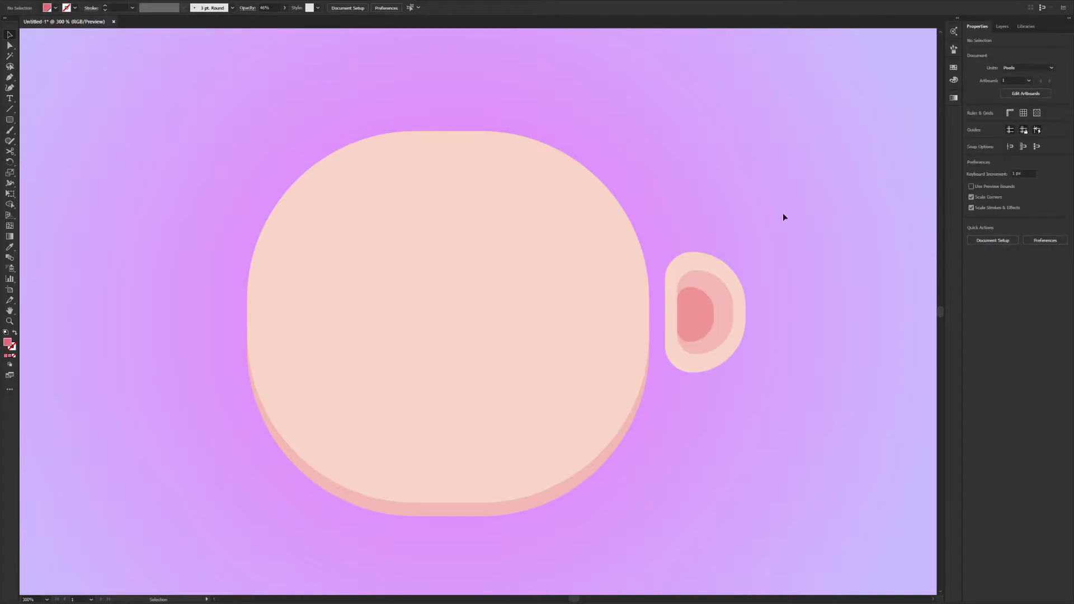
Step: Group the three ear shapes and move the group against the head's right edge so it slightly overlaps the head
left_click_drag(674, 379, 656, 389)
mouse_move(673, 340)
left_mouse_down()
mouse_move(654, 337)
mouse_move(672, 338)
left_mouse_up()
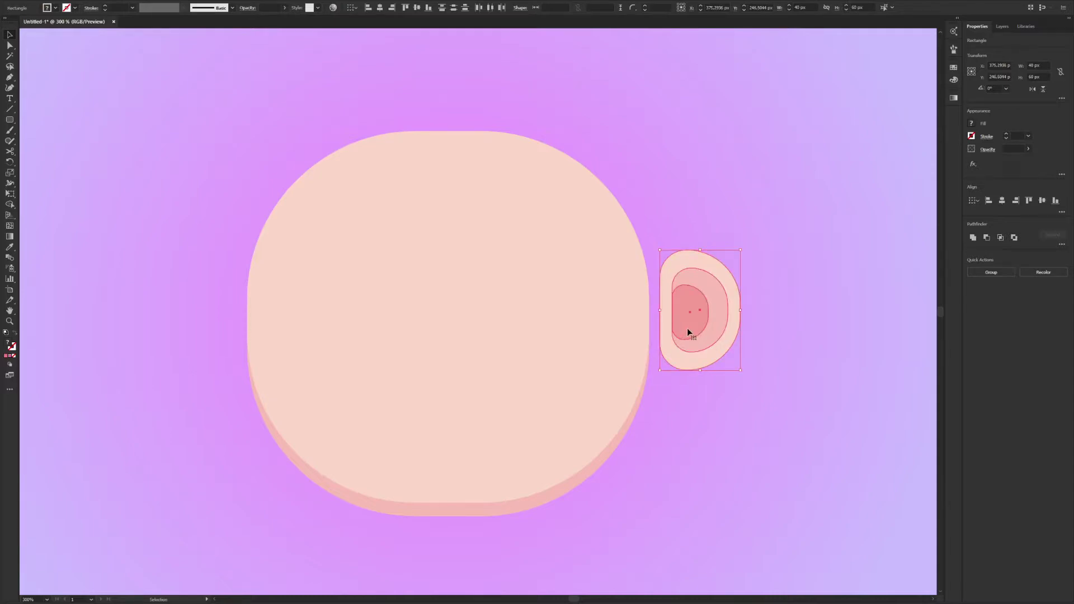
right_click(688, 329)
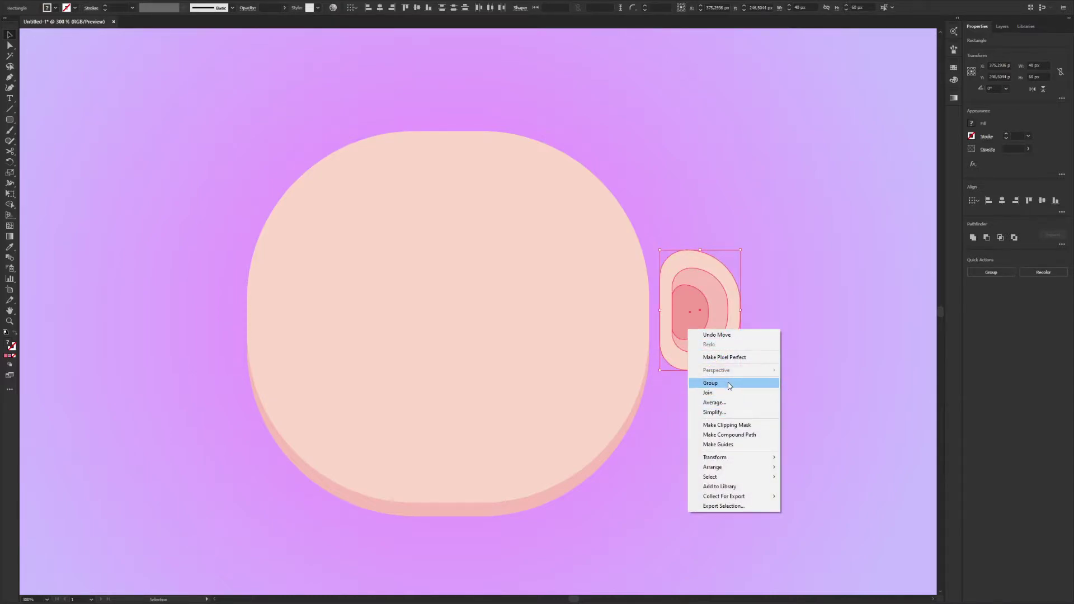
left_click(729, 384)
left_click(881, 338)
left_click_drag(714, 330, 693, 333)
left_click(806, 308)
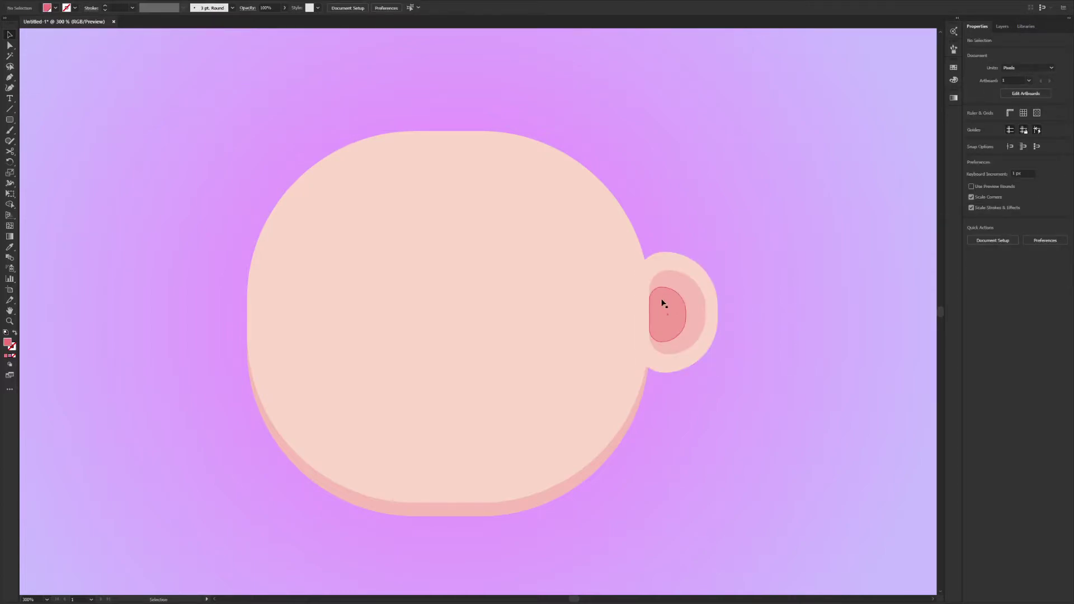
Step: Create a copy of the ear group reflected across the vertical axis
key("ctrl+minus")
left_click(715, 289)
right_click(715, 286)
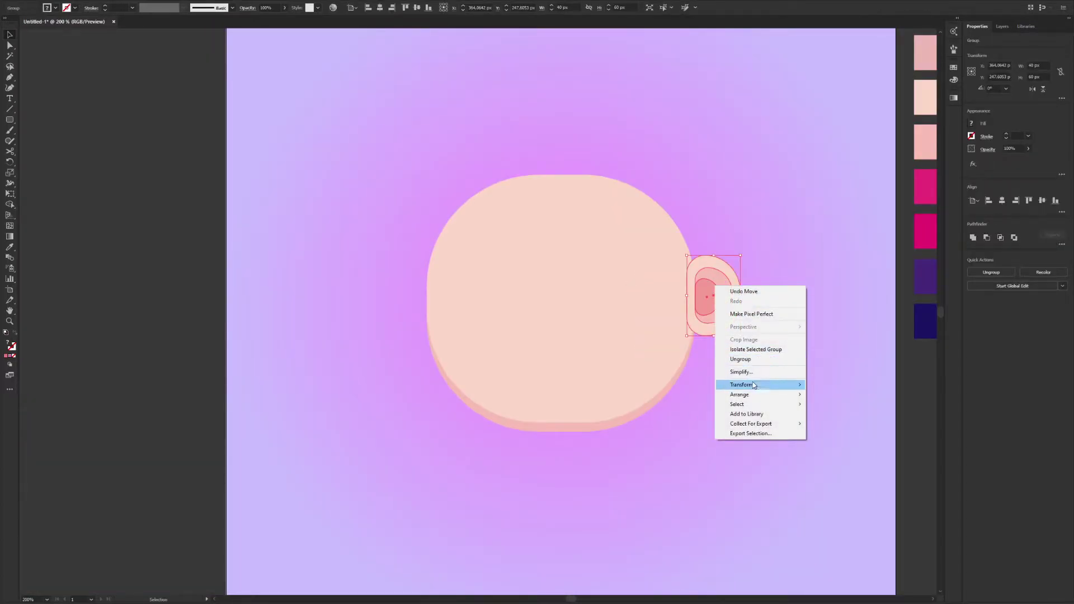
mouse_move(753, 384)
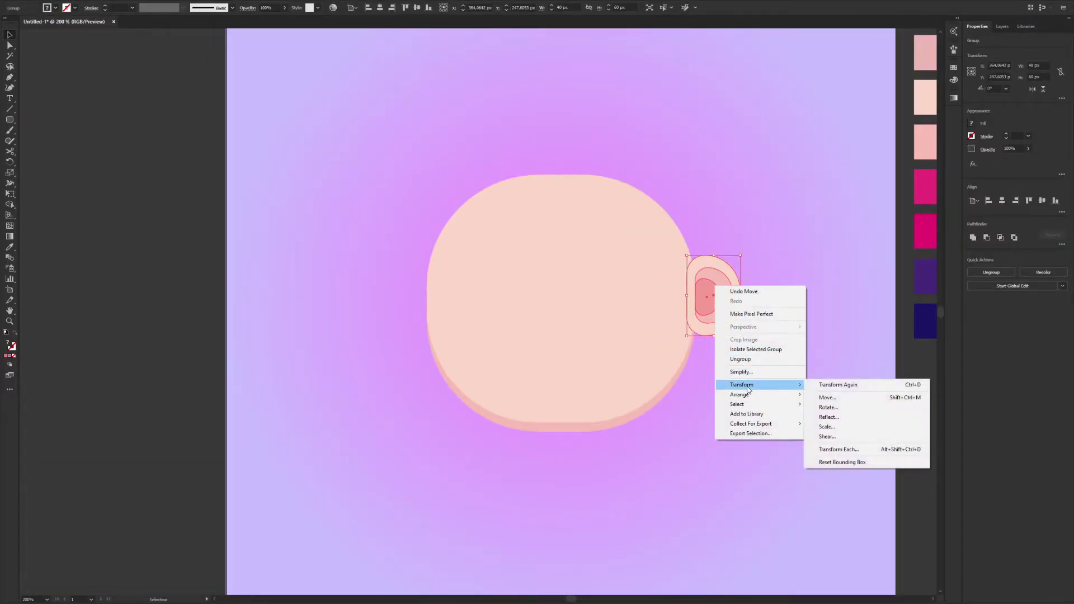
left_click(854, 418)
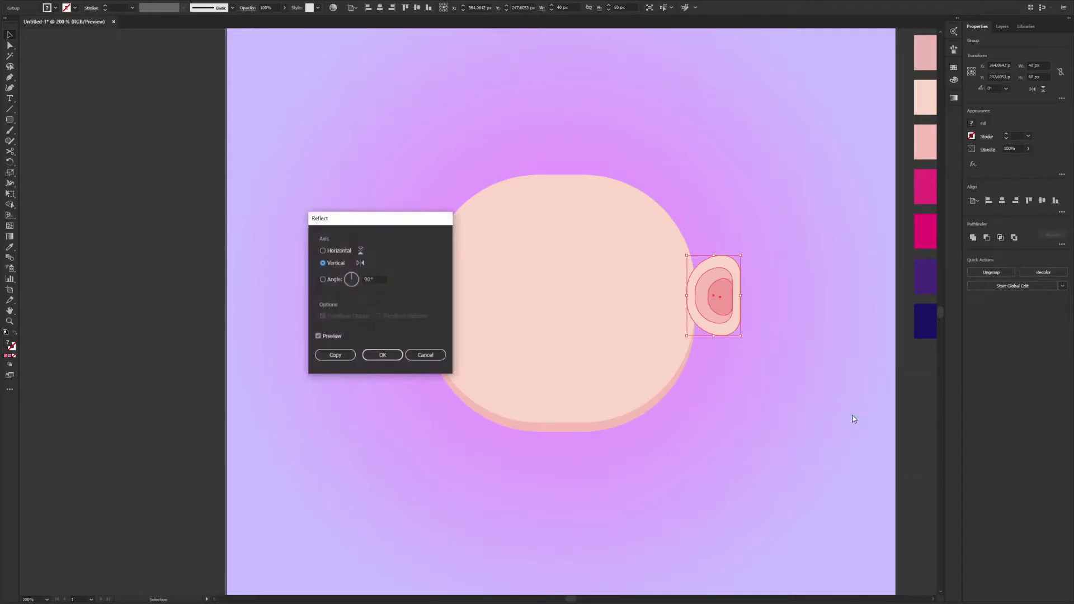
left_click(334, 251)
left_click(338, 264)
left_click(335, 354)
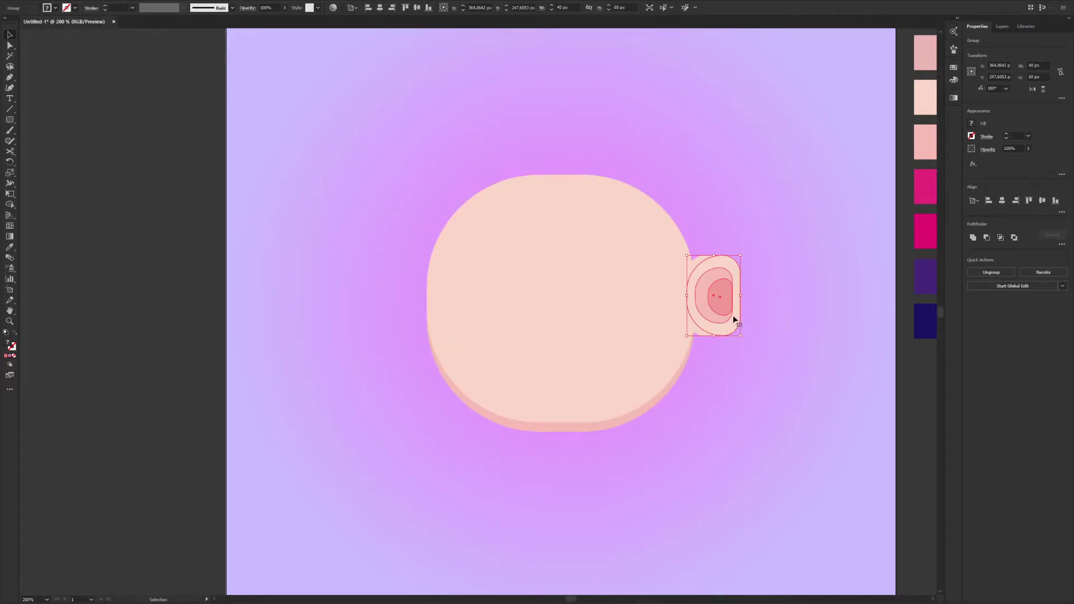
Step: Move the mirrored ear to the head's left edge so it slightly overlaps the head like the right ear
left_click_drag(726, 312, 418, 308)
left_click(487, 328)
key("ctrl+minus")
left_click(42, 152)
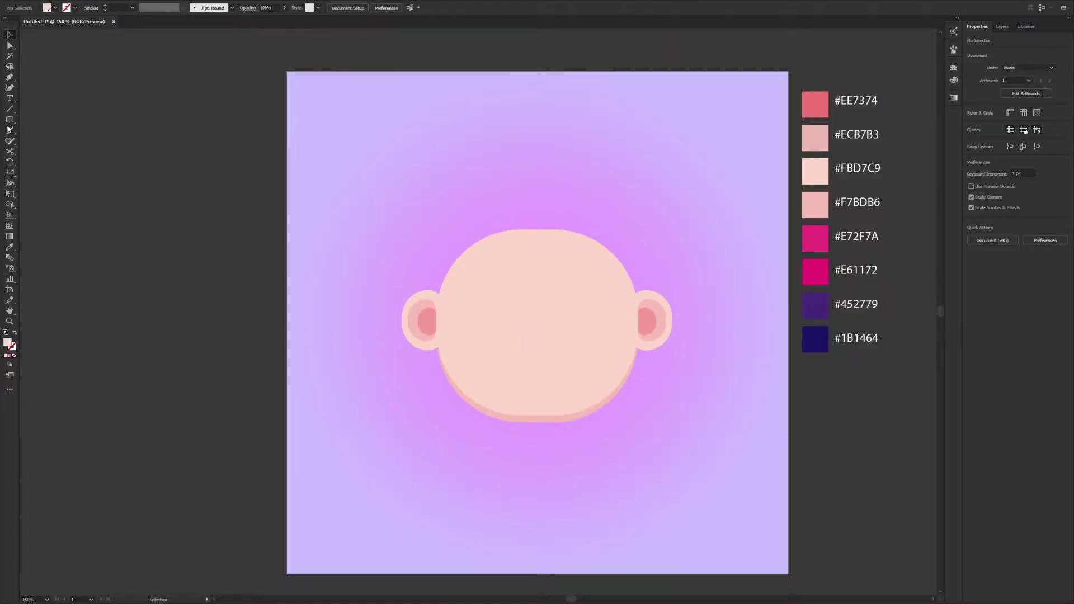
Step: Draw a 60 × 65 px rounded rectangle with a 30 px corner radius in the middle of the face
left_click(9, 122)
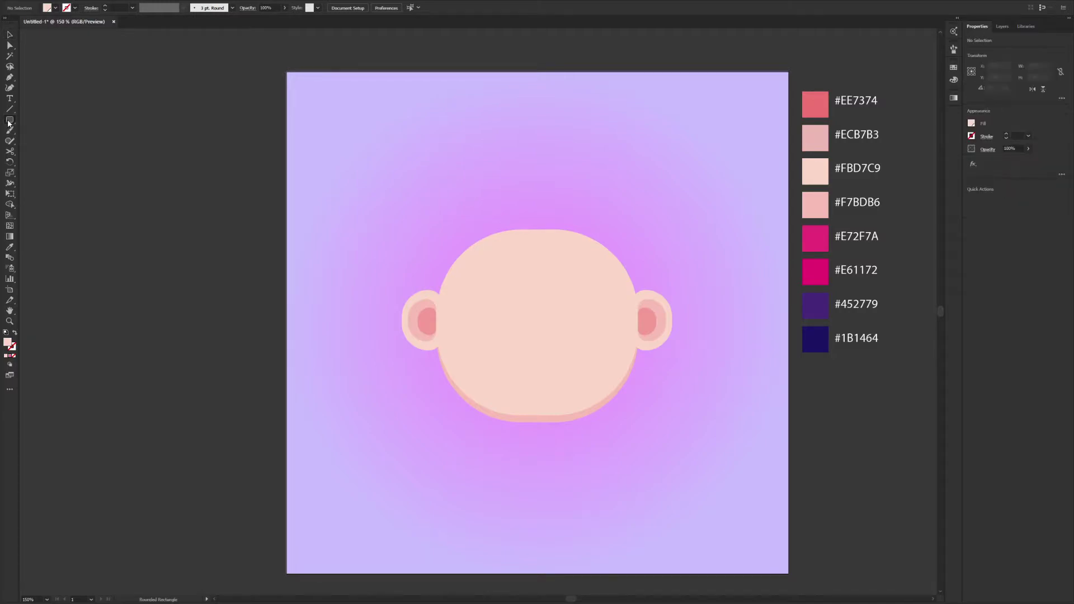
left_click(506, 302)
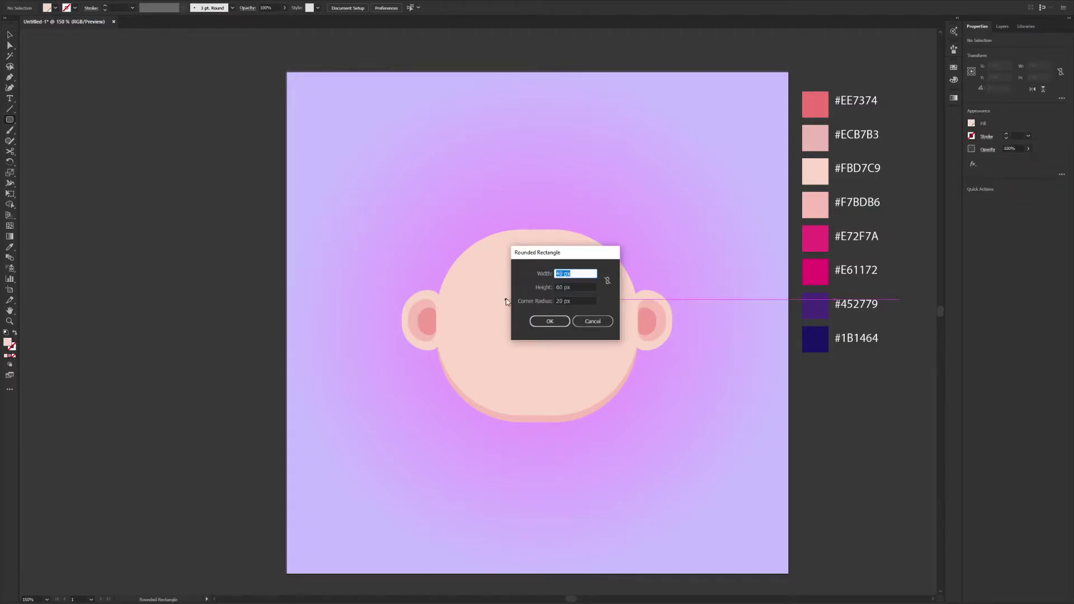
type("60")
key("Tab")
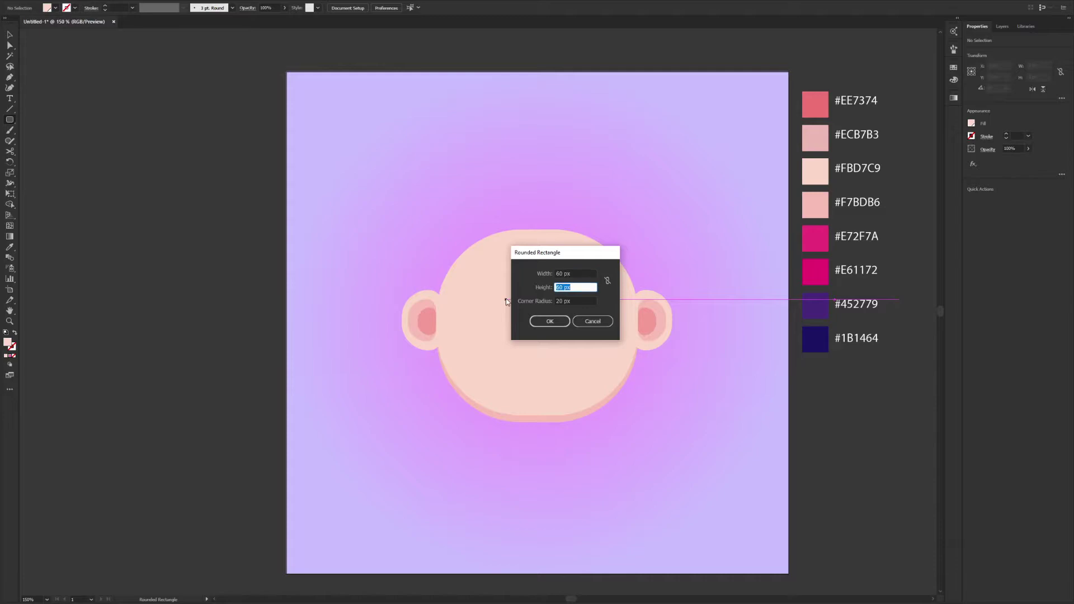
type("65")
key("Tab")
type("30")
key("Return")
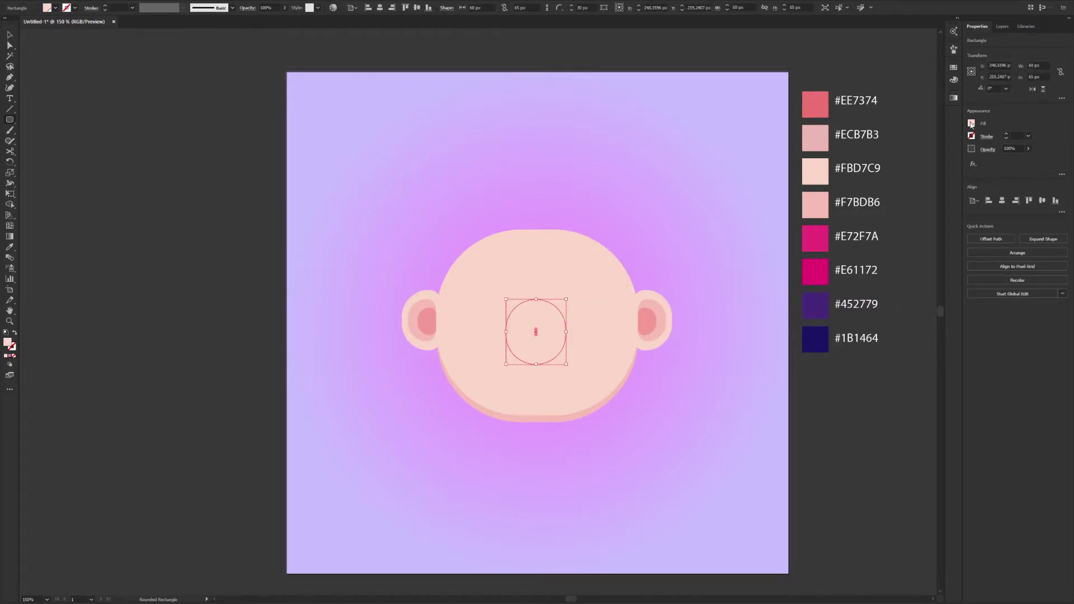
Step: Fill the new rounded shape with white and move it up into the face's left half as an eye
left_click(971, 124)
left_click(916, 140)
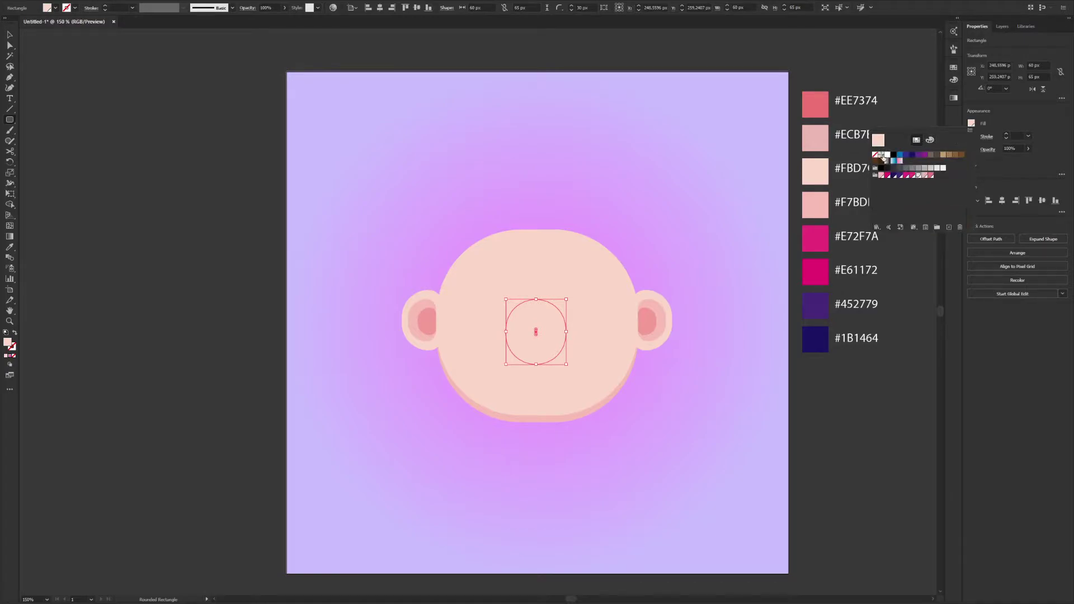
left_click(886, 155)
key("Escape")
key("v")
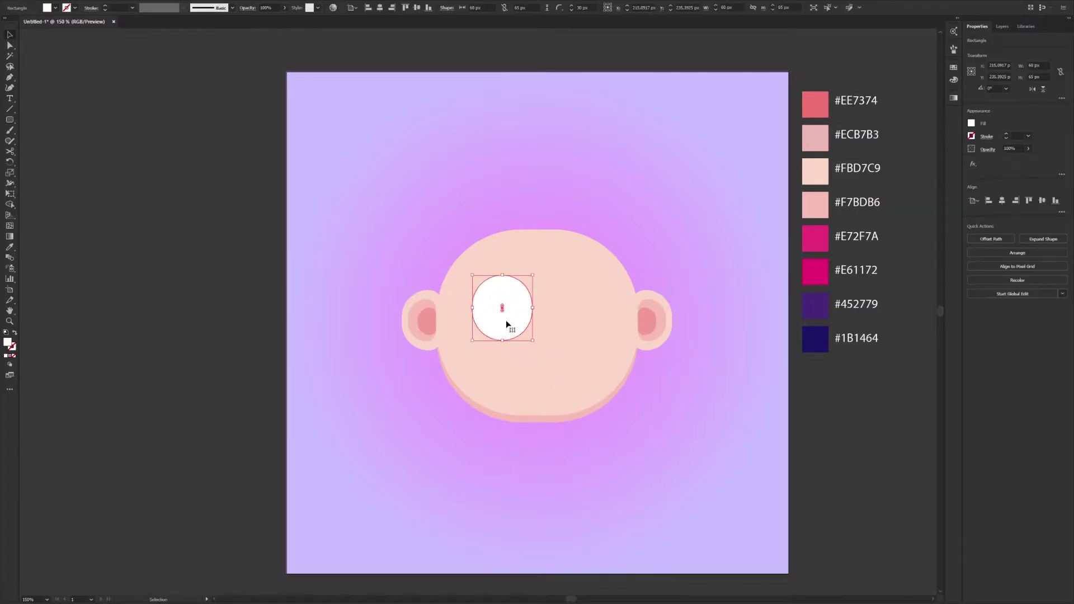
Step: Paste a copy of the eye white in place, scale it to about 36 × 39 px and fill it with the darkest brown swatch
scroll(540, 342, "up", 3)
left_click(58, 0)
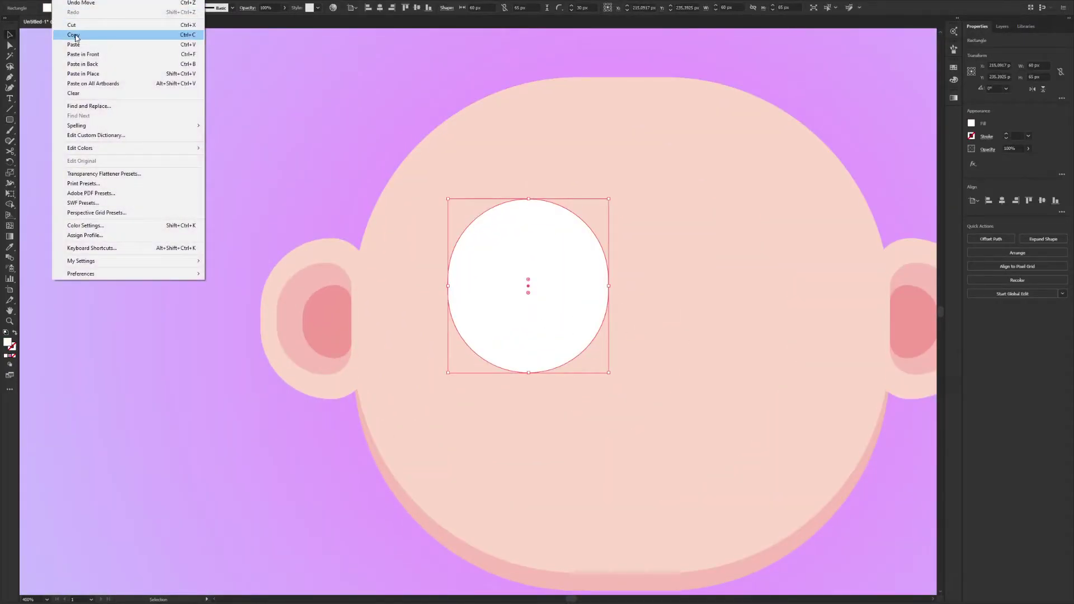
left_click(73, 36)
left_click(58, 0)
left_click(77, 76)
left_click_drag(609, 199, 576, 233)
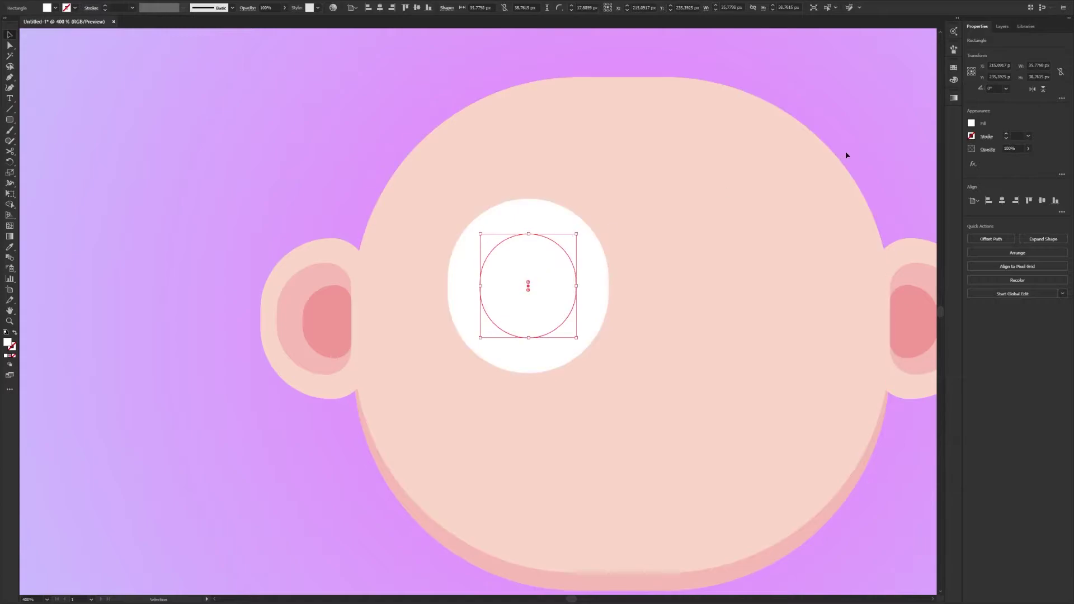
left_click(953, 68)
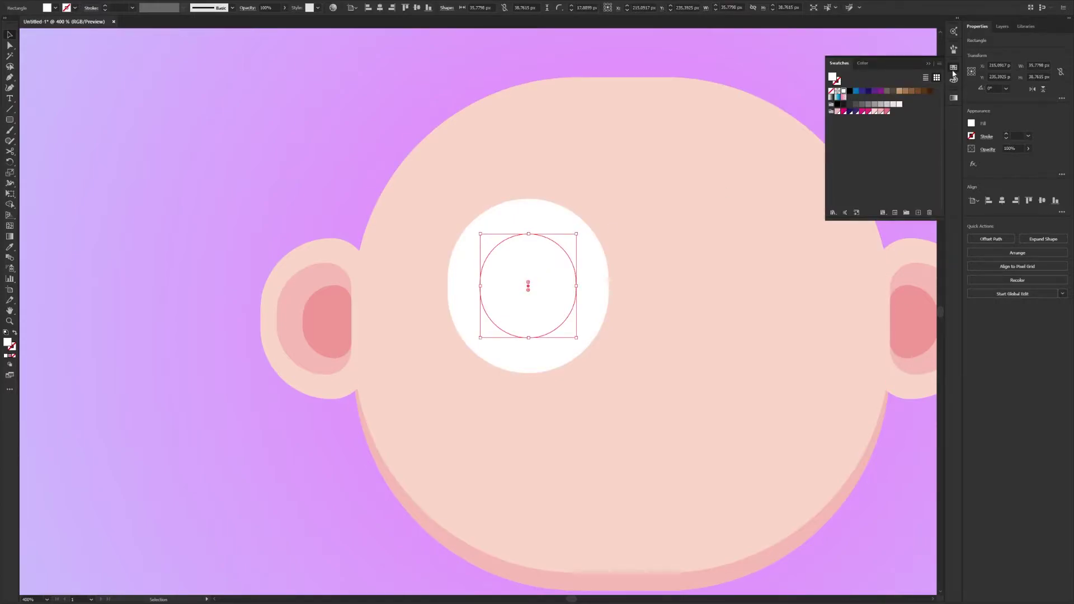
left_click(930, 92)
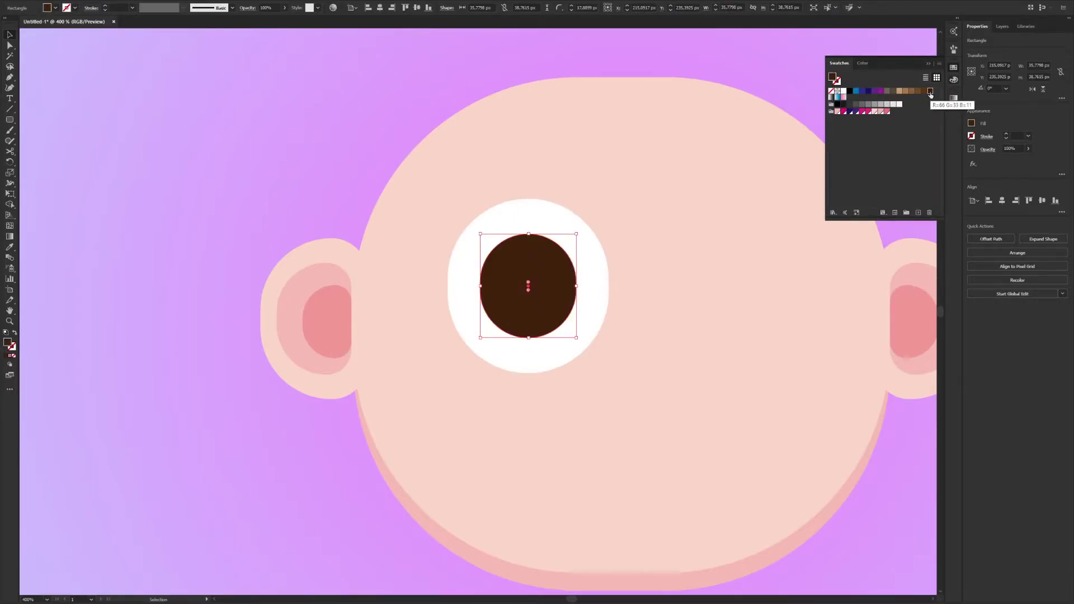
Step: Create a centred copy of the brown iris scaled to about 16 × 17 px and fill it with black as the pupil
left_click(578, 235)
key("a")
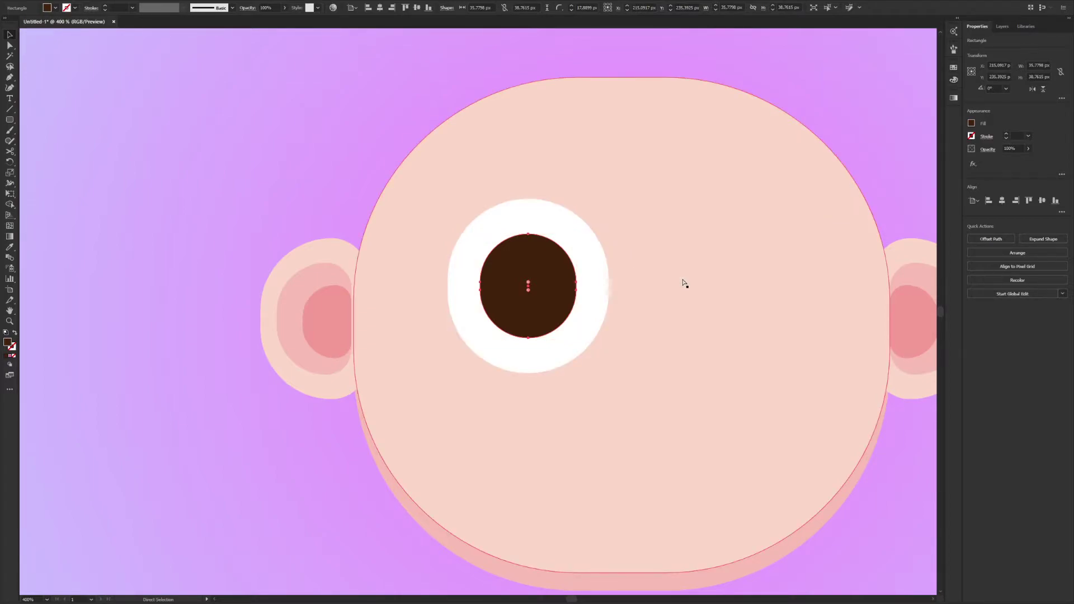
key("v")
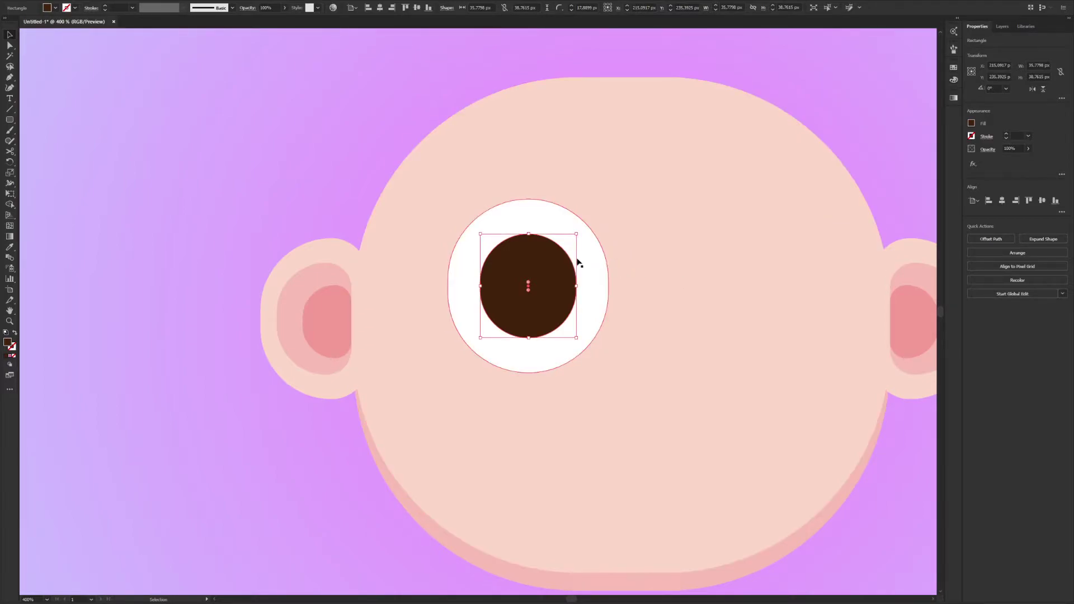
left_click_drag(576, 253, 549, 262)
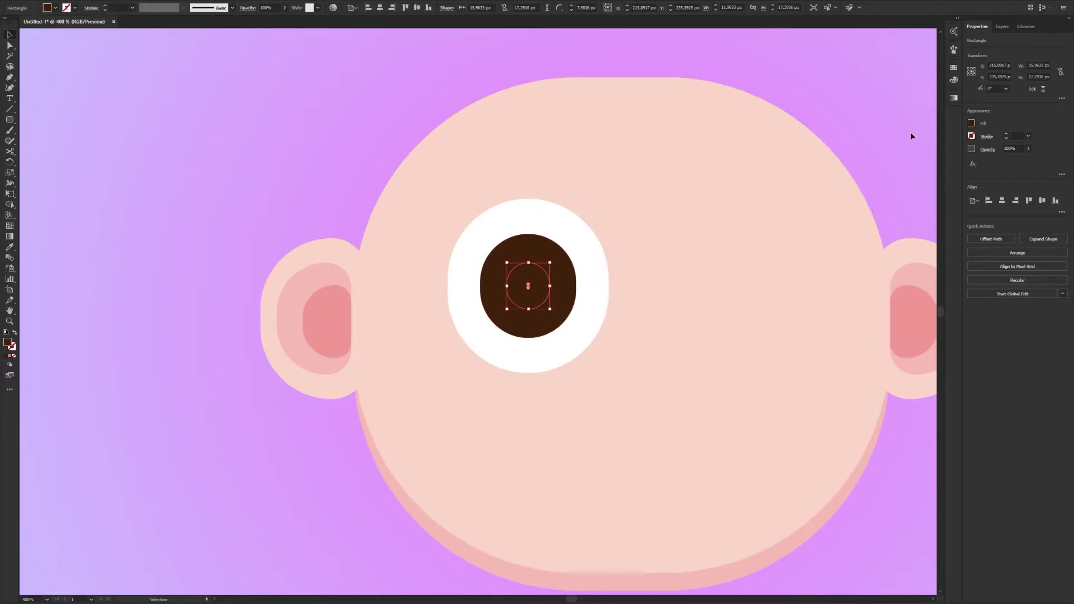
left_click(972, 124)
left_click(896, 155)
Step: Paste a copy of the pupil, move it to the iris's upper-right edge and fill it with the lightest gray swatch
key("ctrl+c")
key("ctrl+v")
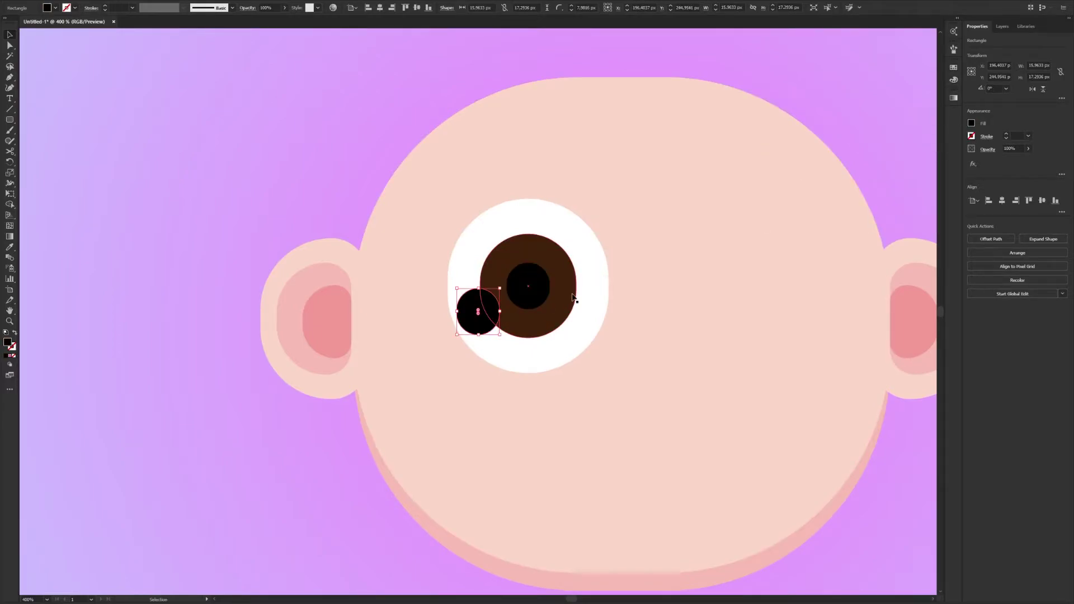
left_click_drag(467, 325, 568, 260)
left_click(971, 125)
left_click(931, 169)
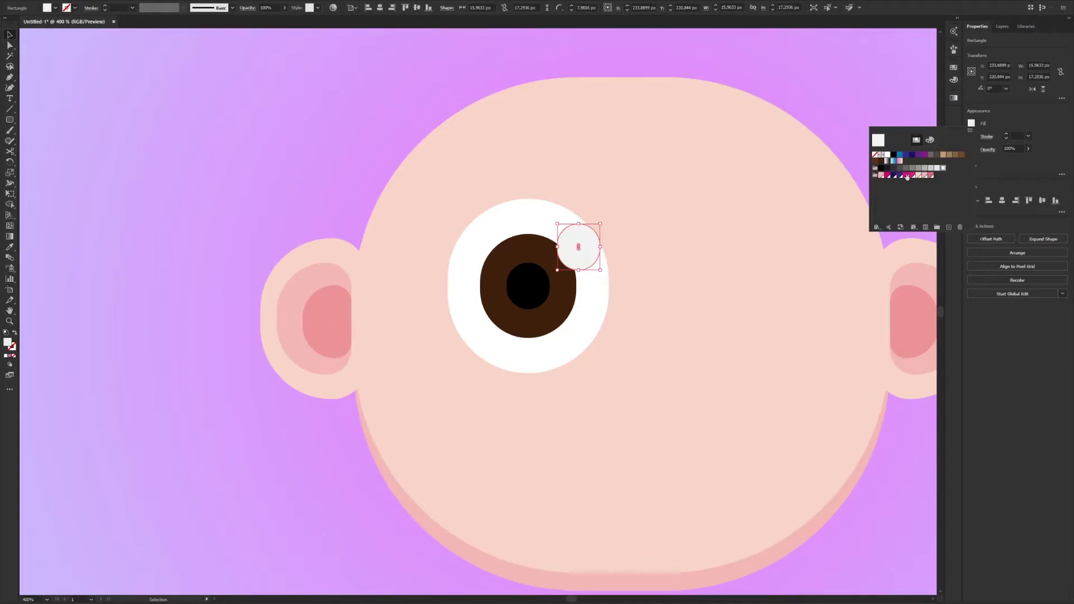
Step: Scale the highlight to about 11 × 12 px on the iris's upper right and place a smaller white highlight just below it
left_click(600, 224)
left_click_drag(600, 224, 569, 234)
left_click_drag(565, 245, 578, 286)
left_click_drag(583, 260, 576, 267)
scroll(567, 272, "up", 2)
left_click(676, 242)
Step: Reduce the larger eye highlight's opacity to about 78%
left_click(554, 245)
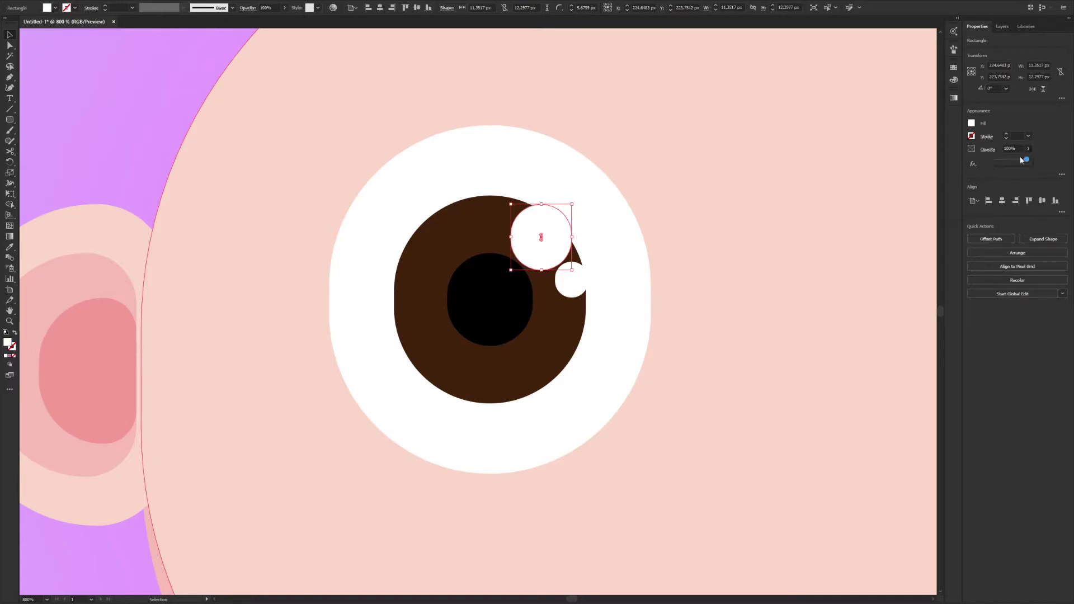
left_click(1015, 161)
left_click_drag(1018, 163, 1020, 163)
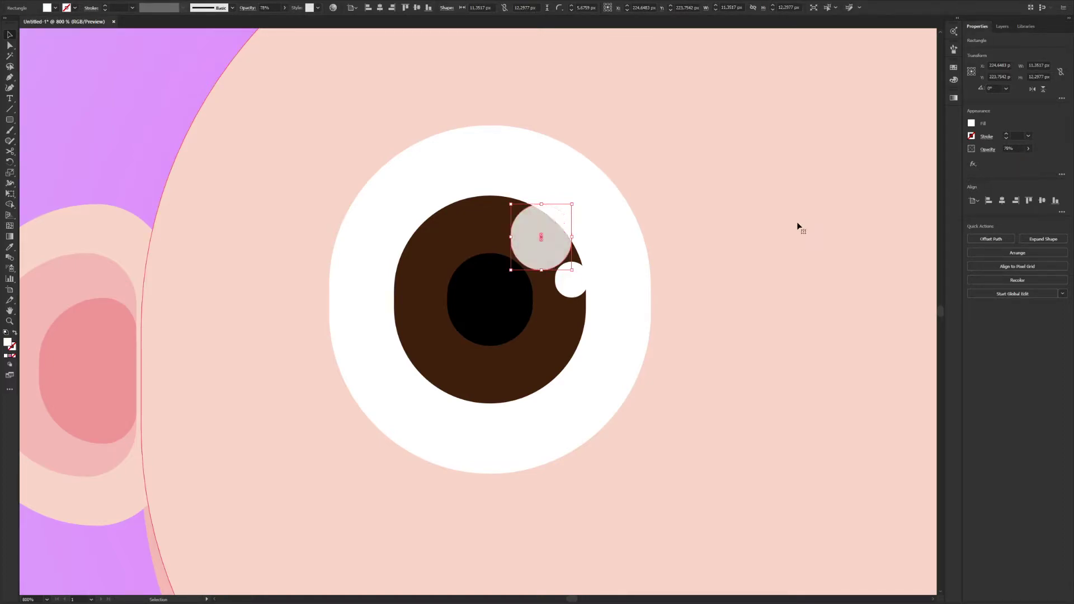
left_click(796, 225)
Step: Place a copy of the eye white about 2 px lower in the same position and select both white shapes
scroll(795, 228, "down", 3)
left_click_drag(812, 244, 751, 245)
scroll(726, 207, "up", 1)
left_click(662, 254)
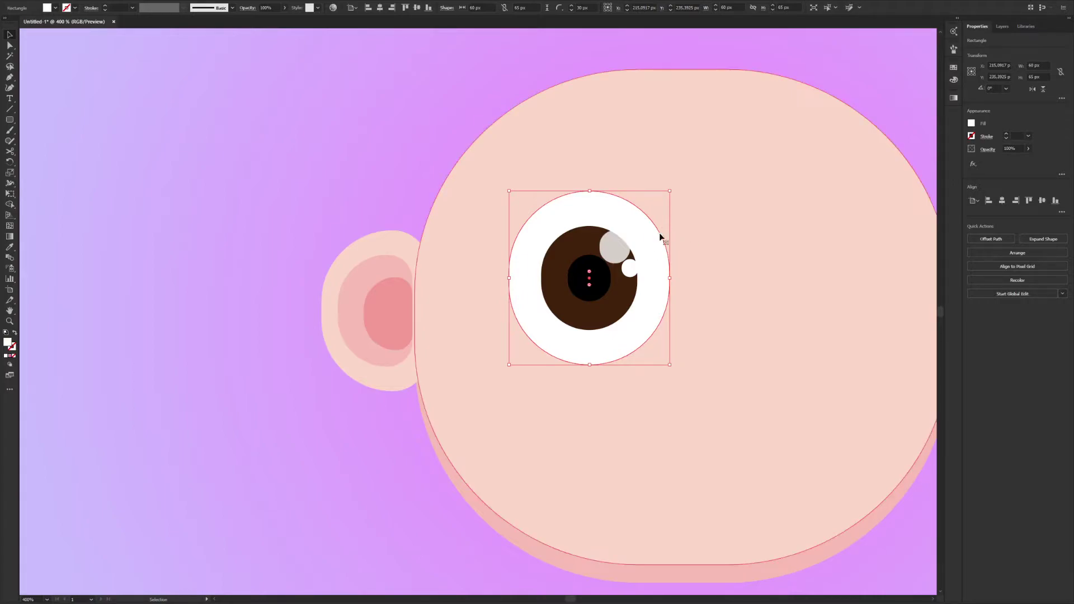
left_click_drag(642, 235, 641, 243)
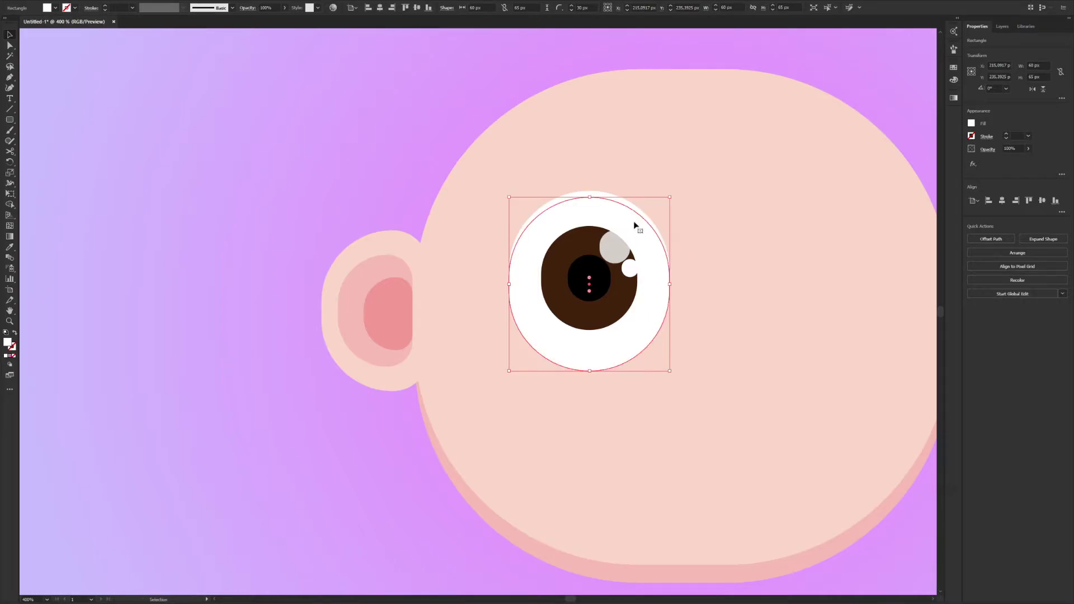
left_click(599, 195, "shift")
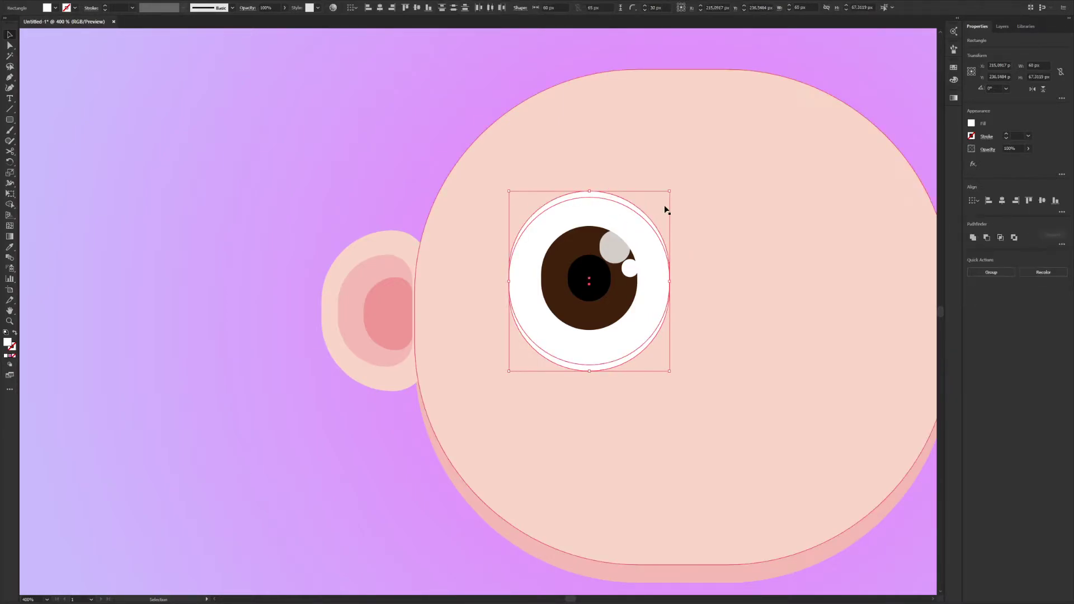
Step: Split off the crescent along the eye's upper rim with Shape Builder and delete the leftover lower copy
left_click(10, 206)
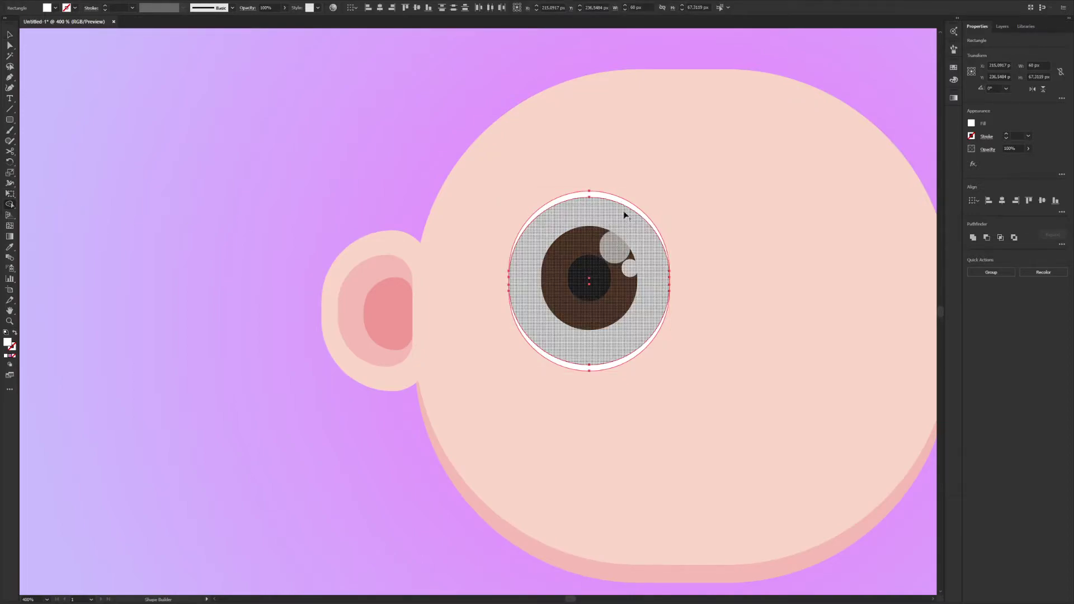
left_click(607, 199)
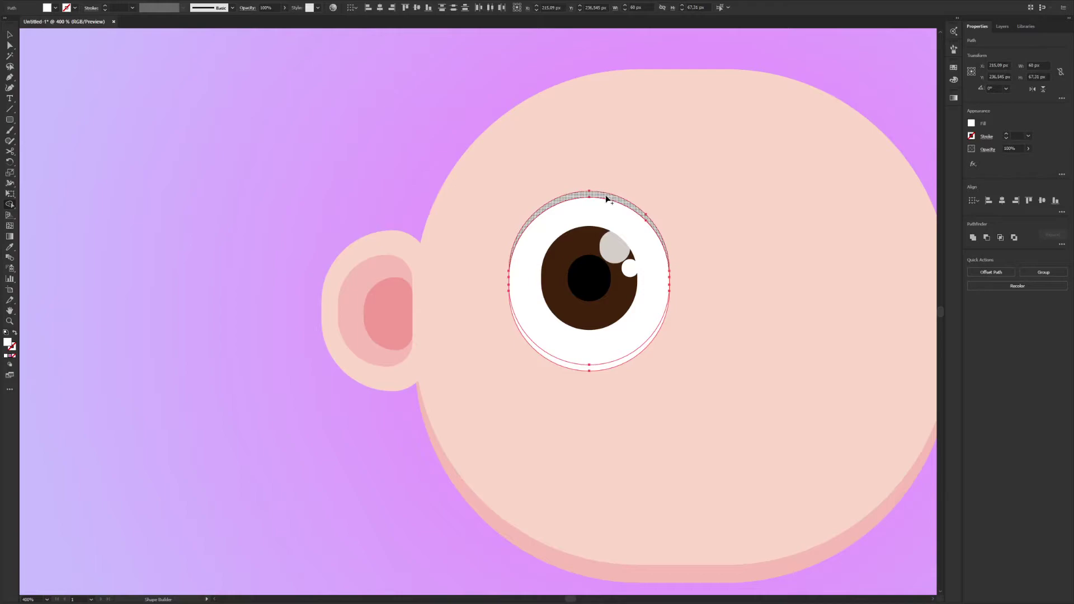
key("v")
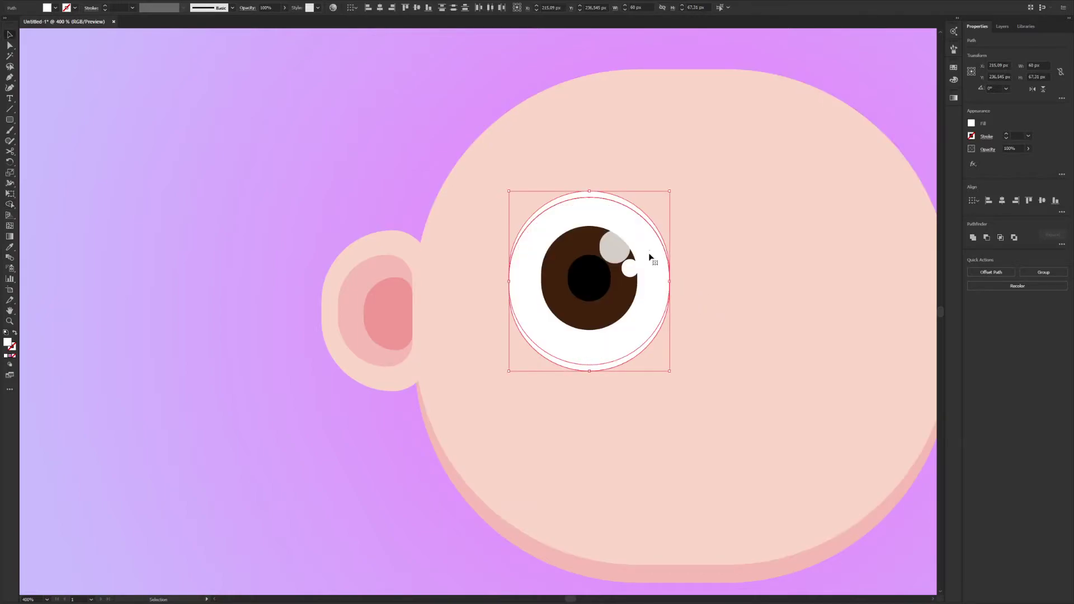
left_click(717, 484)
left_click(660, 360)
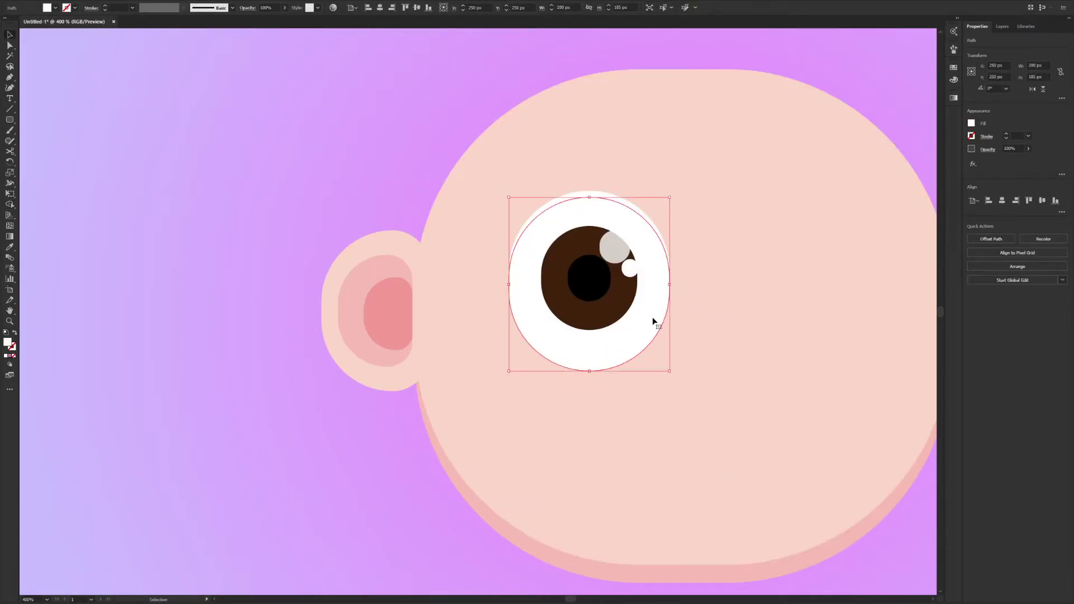
key("ctrl+shift+a")
Step: Fill the crescent along the eye's upper rim with the light gray R=230 G=230 B=230
left_click(629, 206)
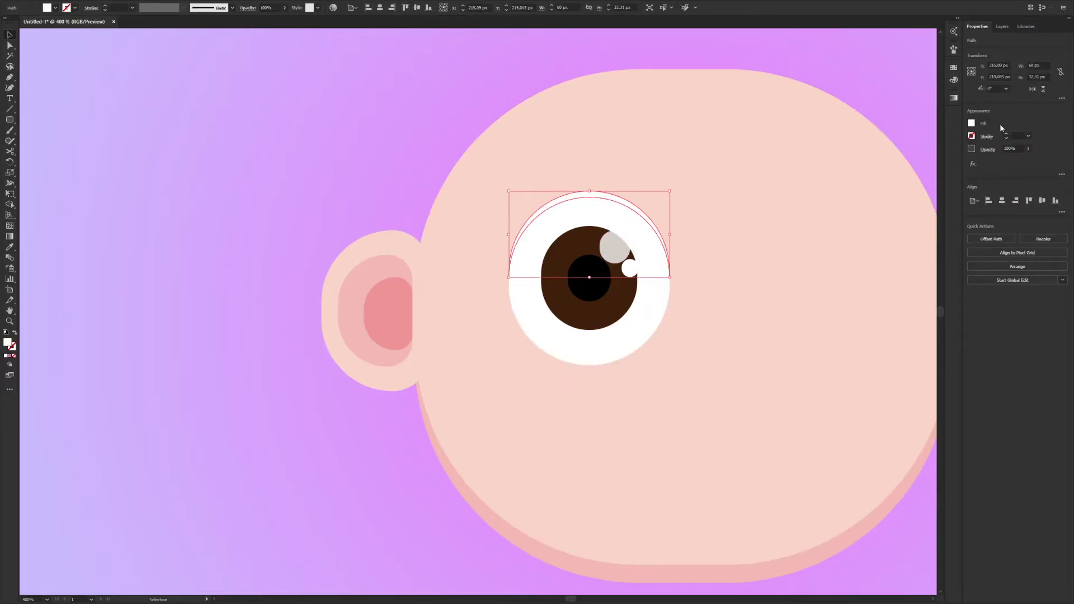
left_click(971, 124)
left_click(935, 169)
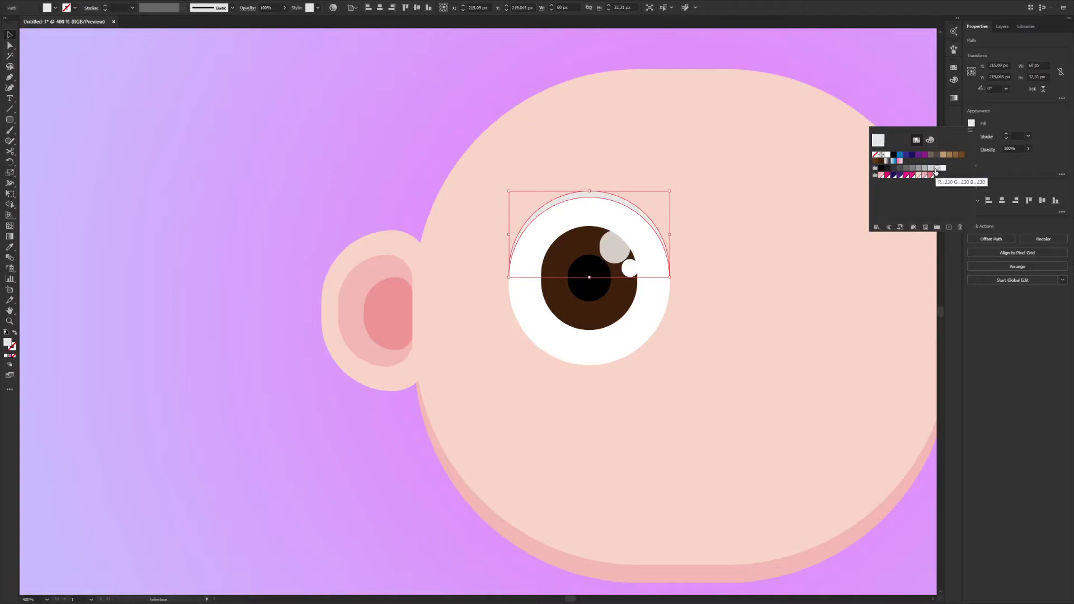
left_click(846, 335)
Step: Create a three-sided polygon, scale it to about 27 × 23 px over the eye's lower part and fill it with black
left_click_drag(13, 122, 51, 151)
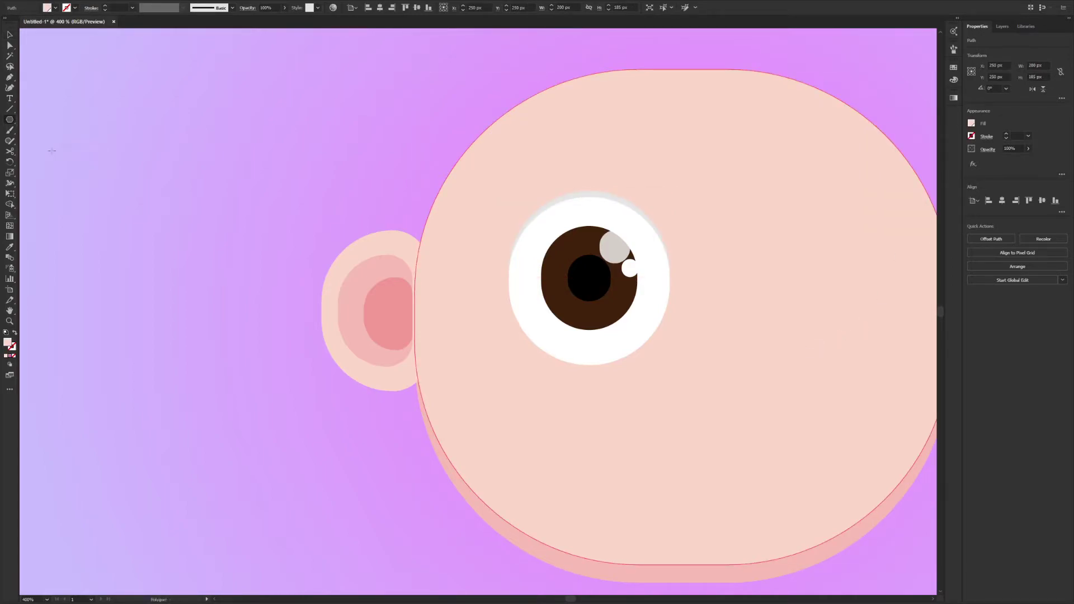
left_click(684, 281)
type("3")
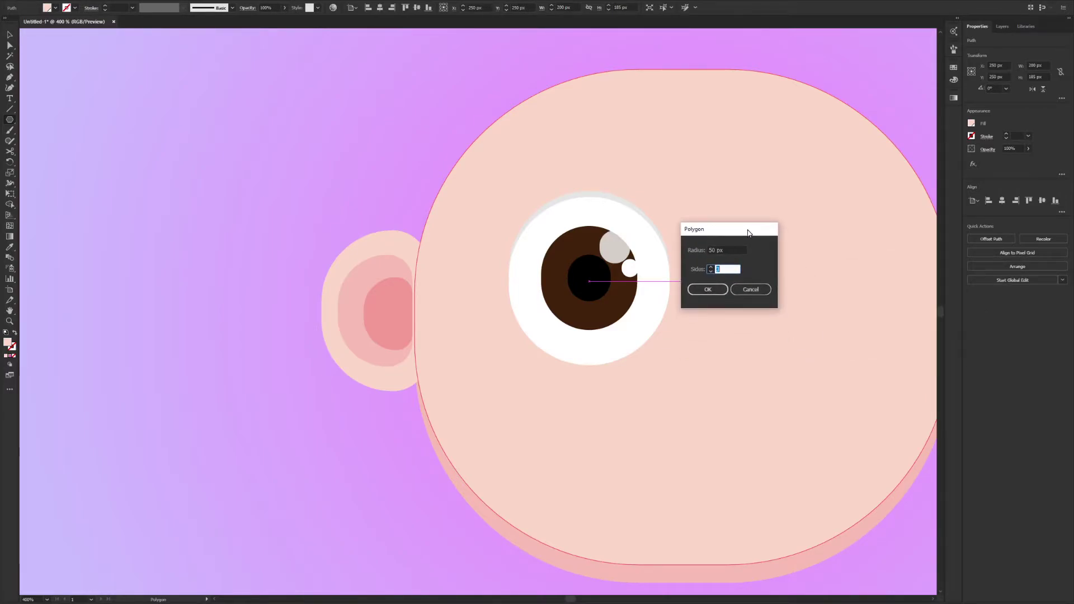
key("Return")
left_click_drag(801, 147, 642, 285)
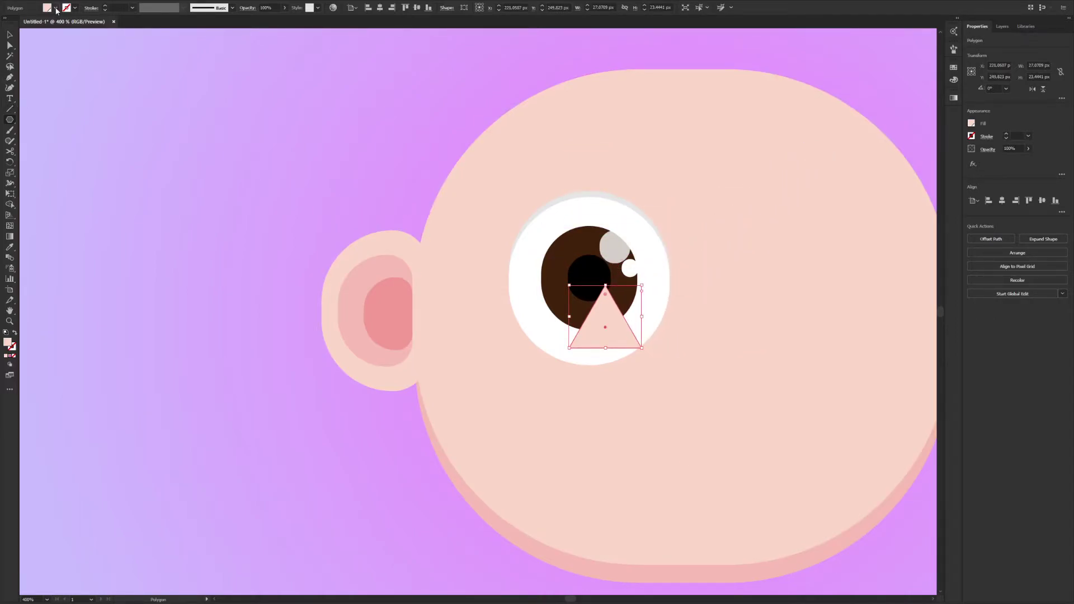
left_click(56, 9)
left_click(25, 21)
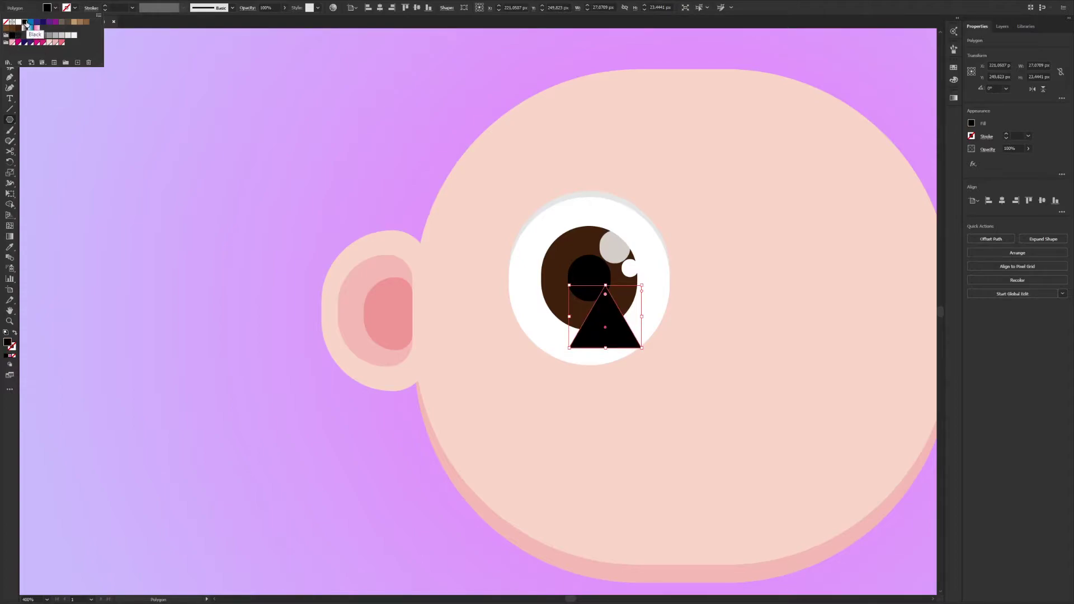
Step: Move the black triangle above the eye's outer upper rim and set its size to 10 × 20 px
key("v")
left_click_drag(642, 285, 545, 192)
left_click_drag(565, 184, 545, 183)
left_click(1049, 65)
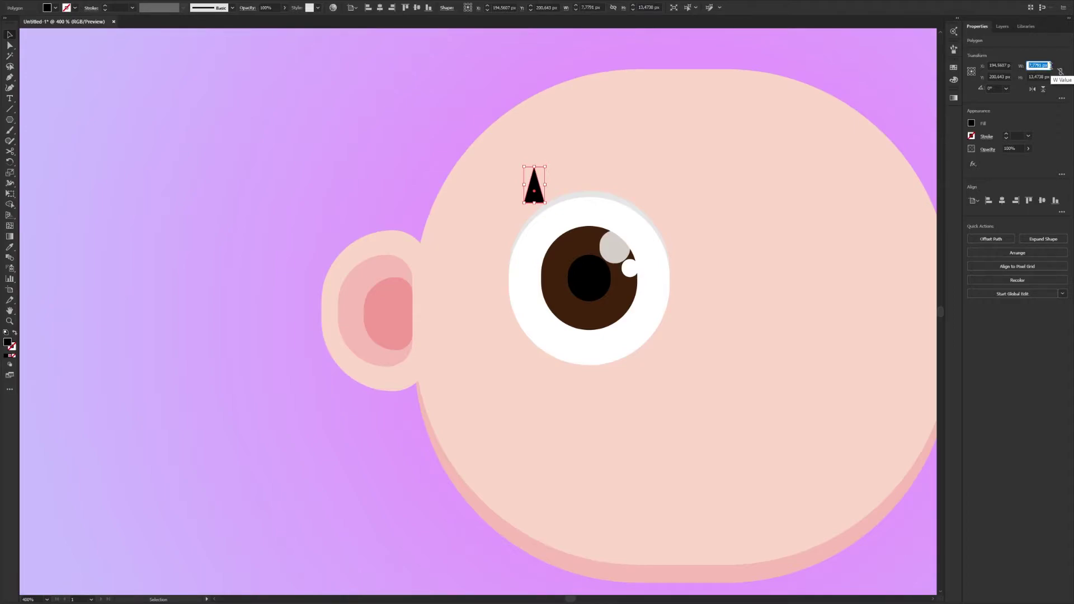
type("10")
key("Tab")
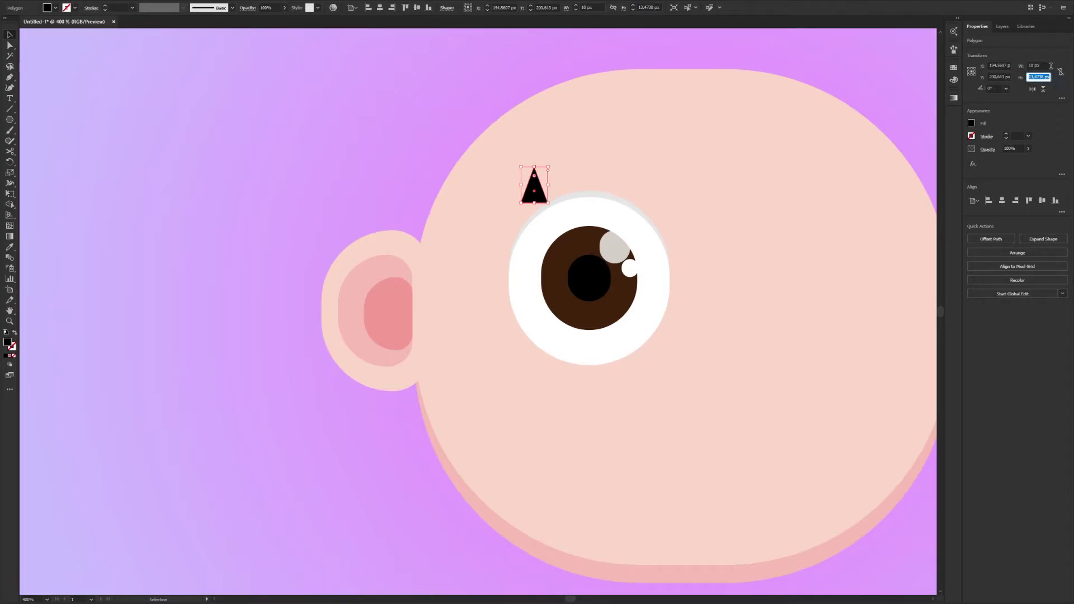
type("20")
key("Return")
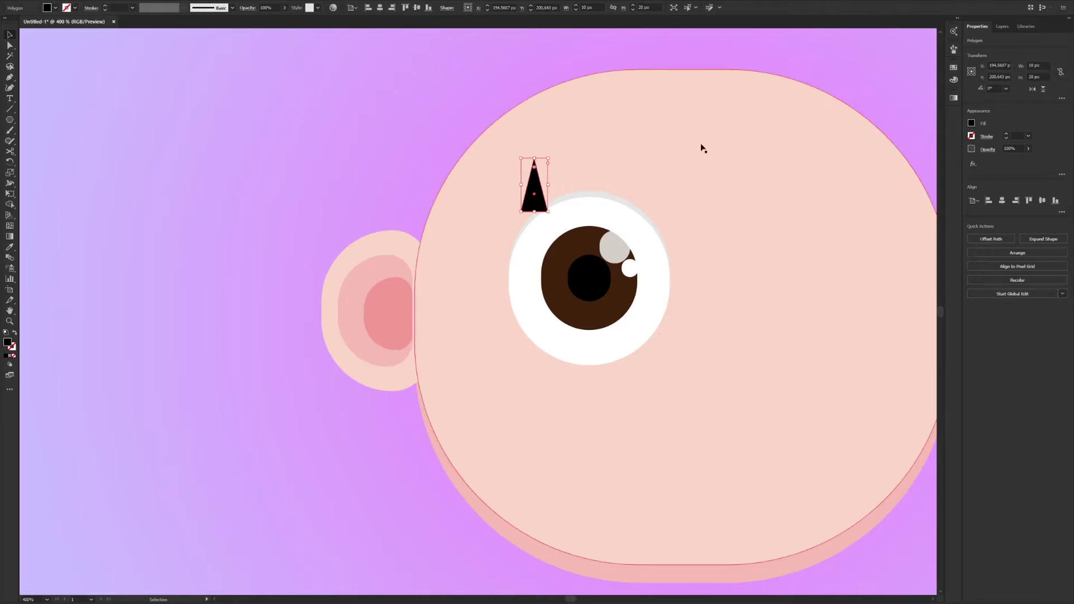
Step: Tilt the triangle outward along the eye's rim and duplicate it twice, rotating the copies into a fan of three lashes
left_click(546, 177)
left_click(535, 191)
left_click_drag(519, 154, 498, 169)
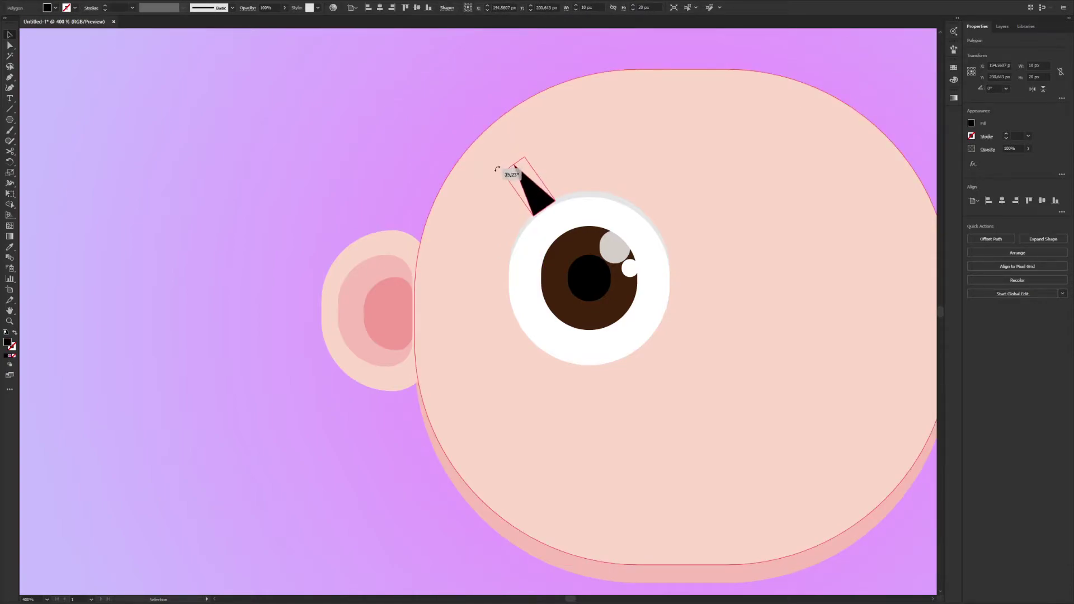
left_click_drag(542, 202, 485, 200)
left_click_drag(515, 213, 472, 224)
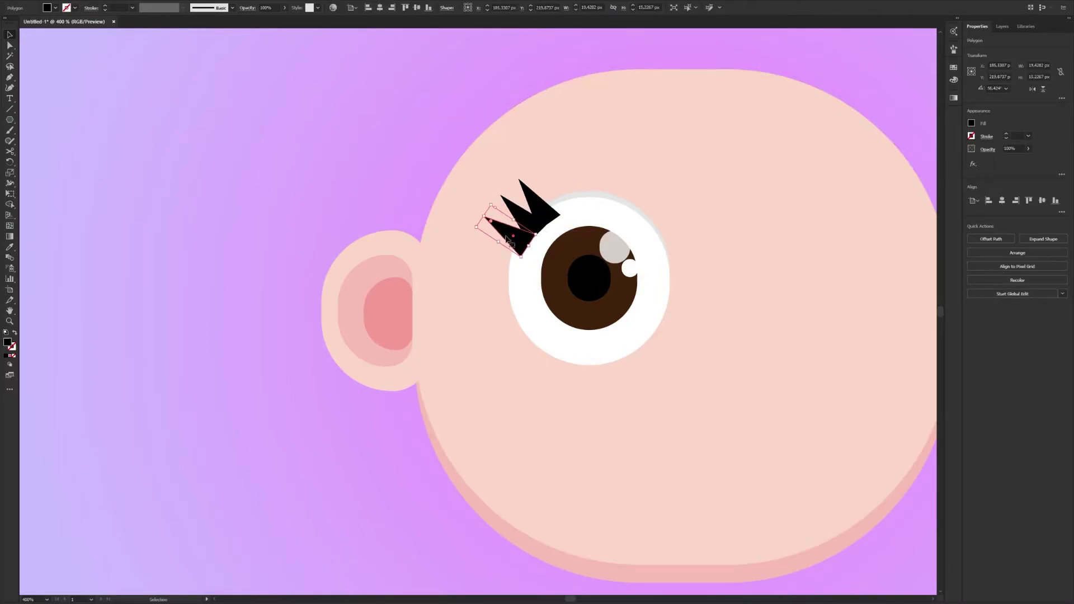
Step: Select the three lash triangles and unite them into one shape
left_click(326, 151)
left_click(533, 201)
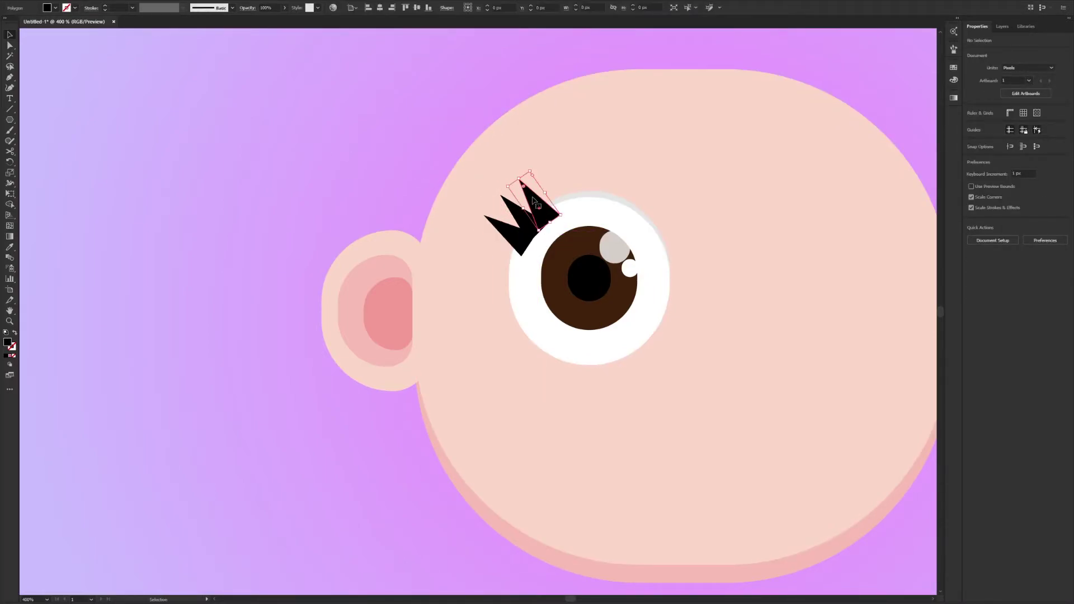
left_click(533, 201)
left_click(505, 228, "shift")
left_click(492, 226, "shift")
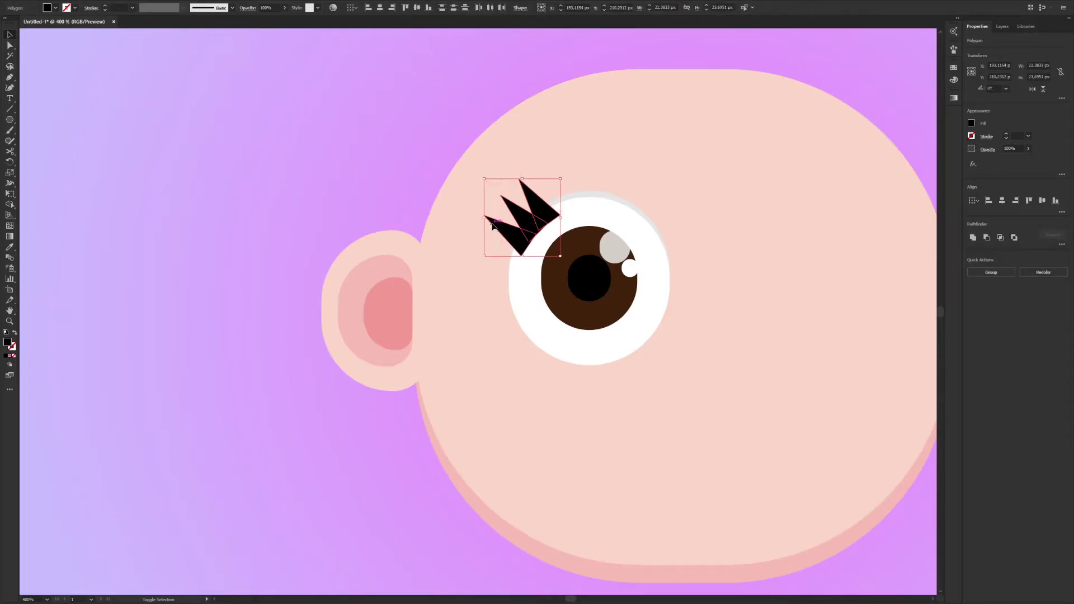
left_click(973, 238)
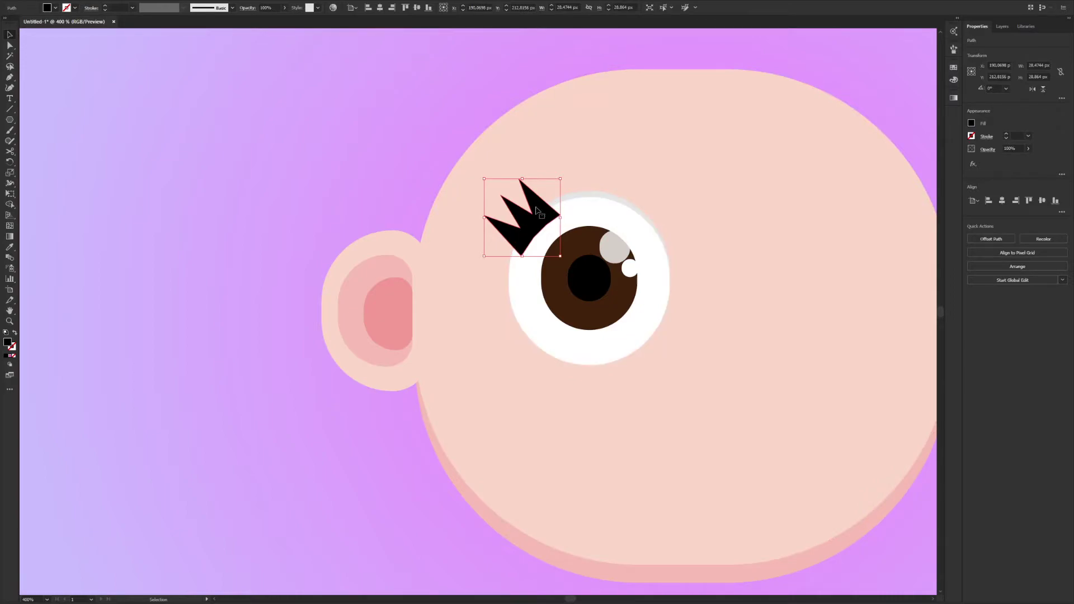
Step: Send the lash shape to the back, then bring it forward one level so it sits between the head and the eye
left_click(1006, 267)
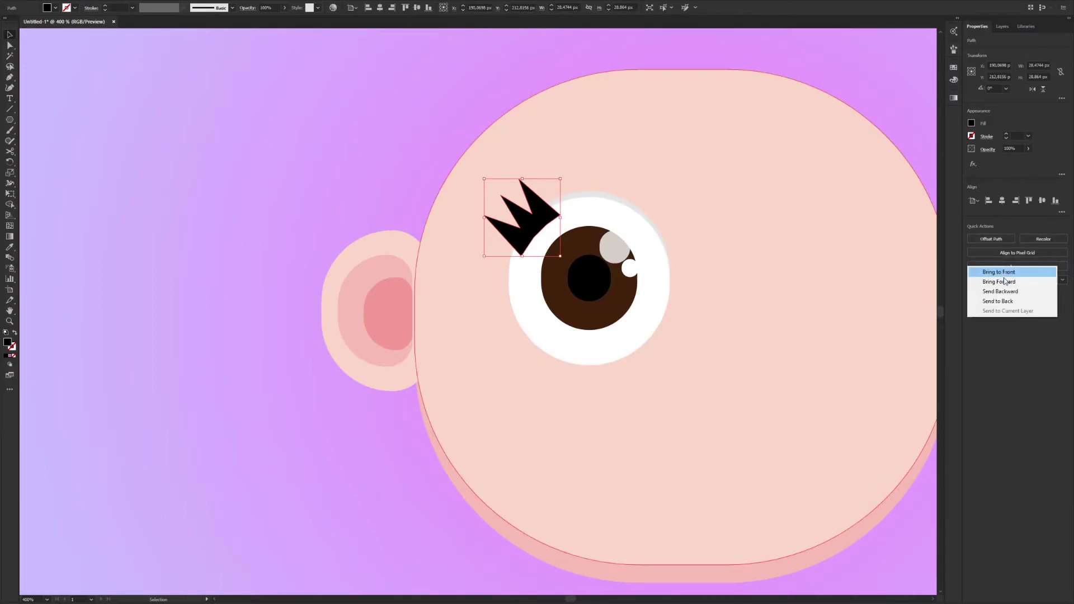
left_click(1002, 301)
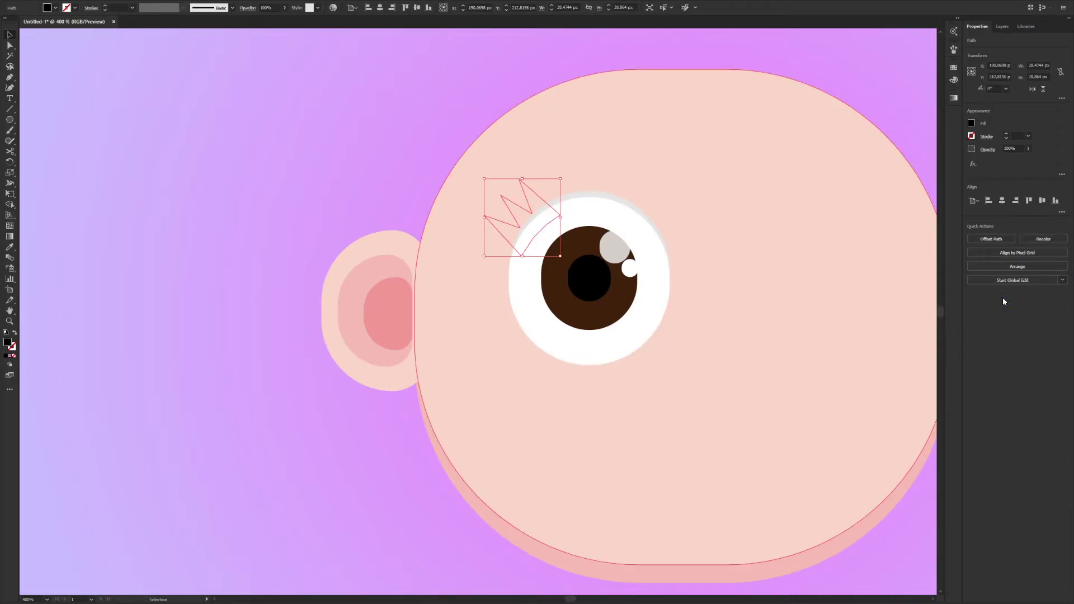
left_click(1007, 267)
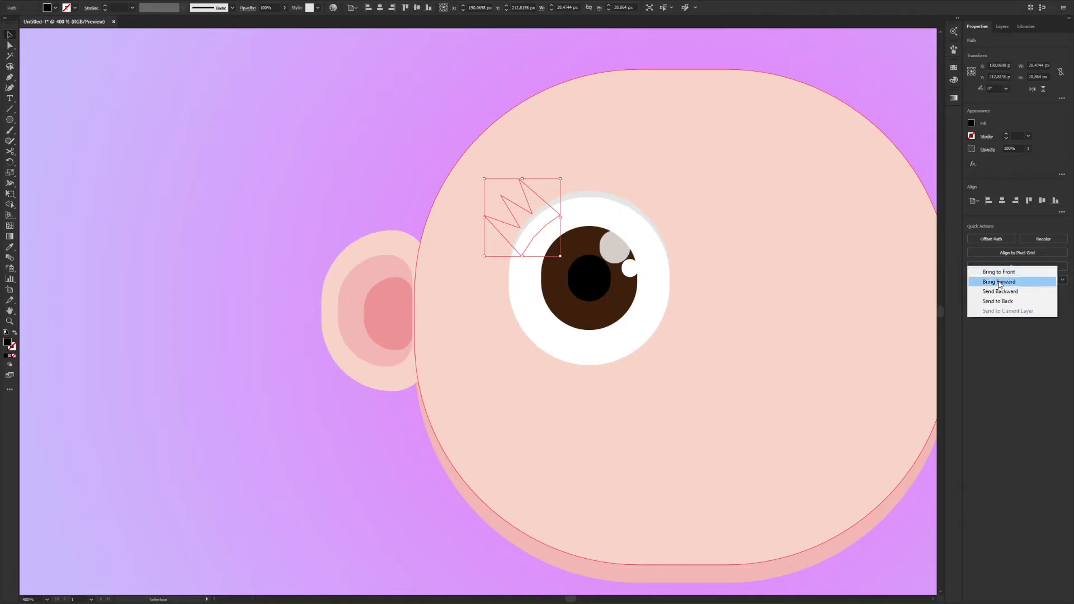
left_click(1000, 282)
left_click(264, 149)
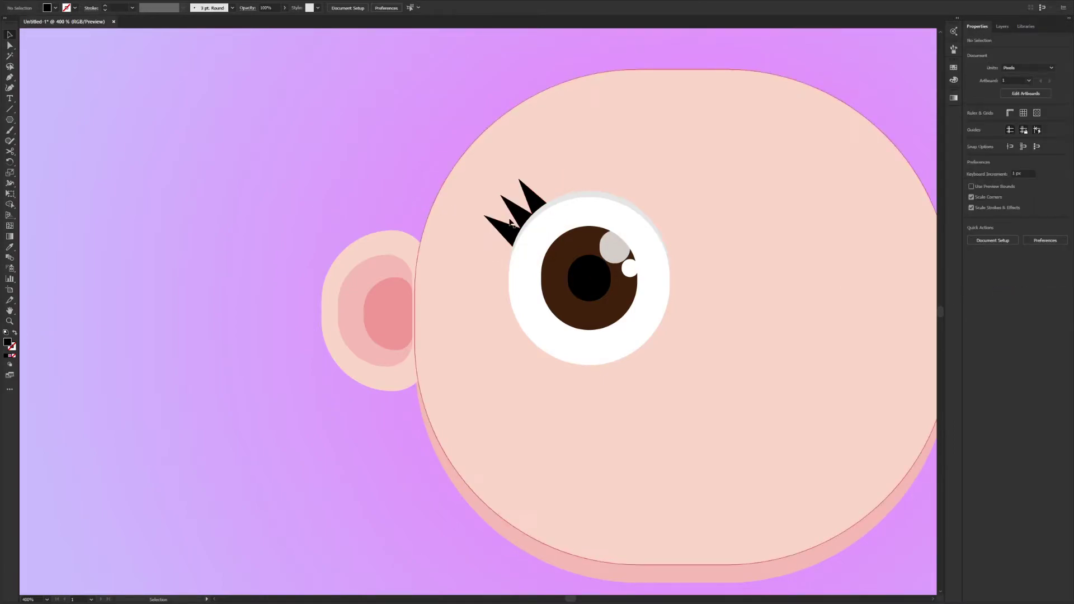
Step: Scale the lashes down to about 20 × 20 px and tuck them against the eye's outer upper rim
left_click(530, 194)
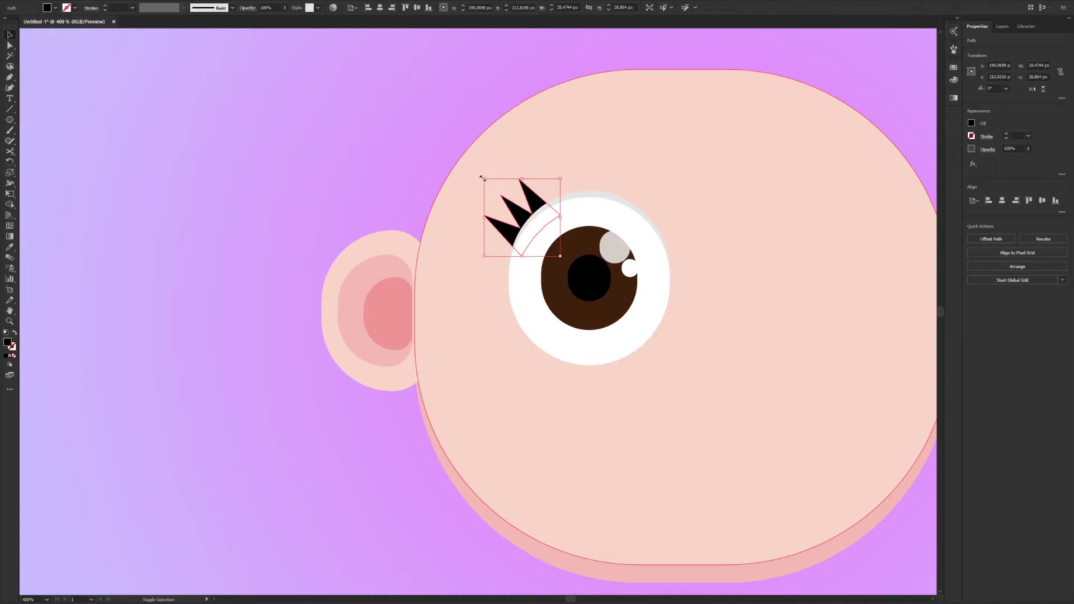
left_click_drag(535, 204, 529, 199)
left_click_drag(479, 173, 497, 188)
left_click_drag(532, 206, 529, 202)
key("ctrl+minus")
Step: Lock the head, its chin shading and both ears, and review the locked objects in the Character layer
key("ctrl+a")
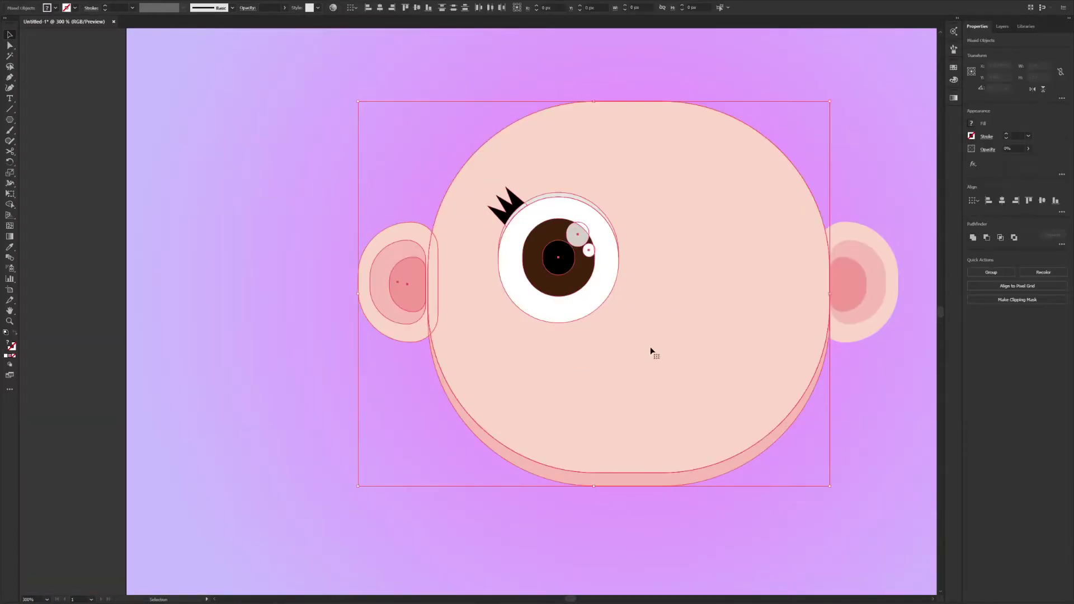
left_click(861, 427)
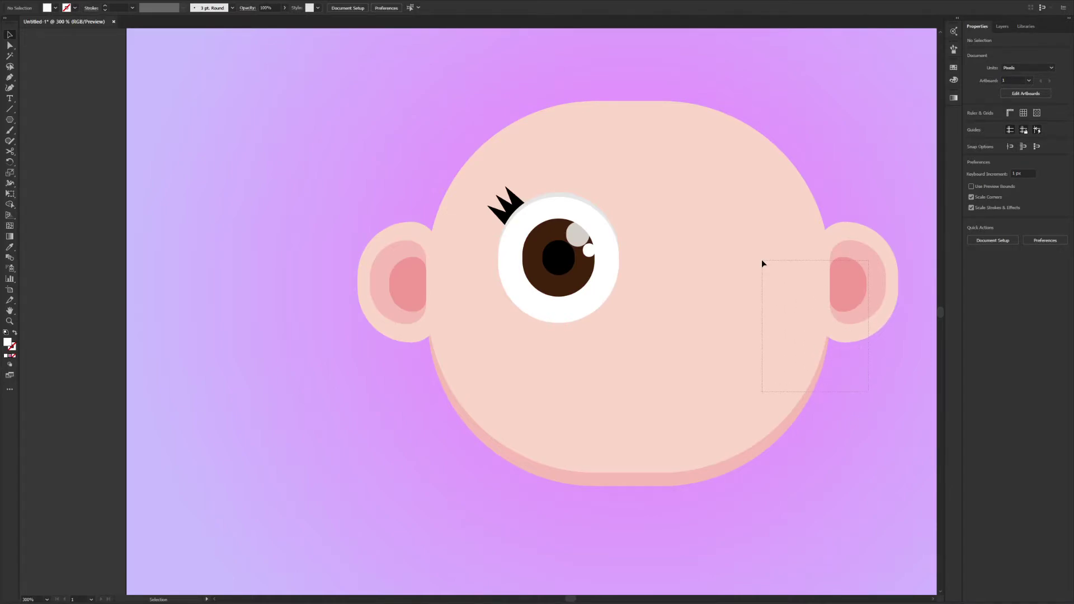
left_click_drag(762, 261, 762, 260)
left_click(378, 244, "shift")
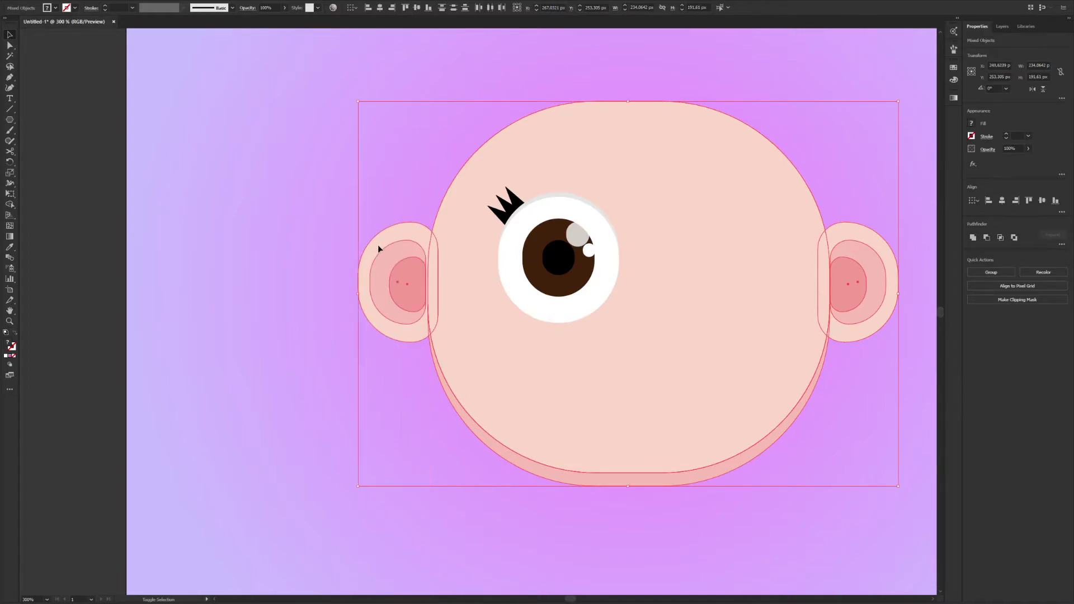
key("ctrl+shift+a")
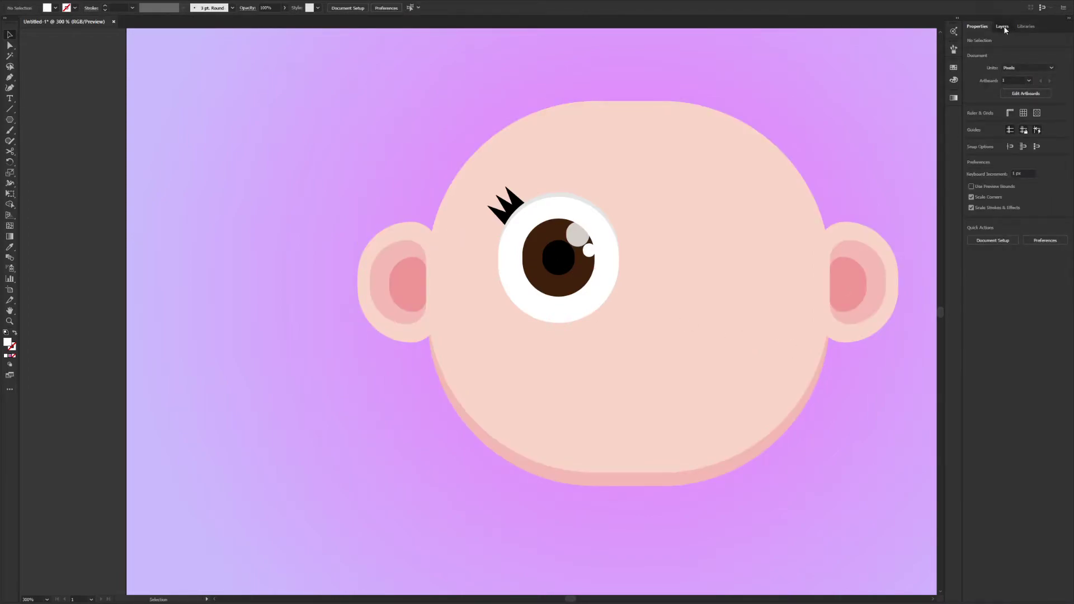
left_click(1002, 27)
left_click(990, 41)
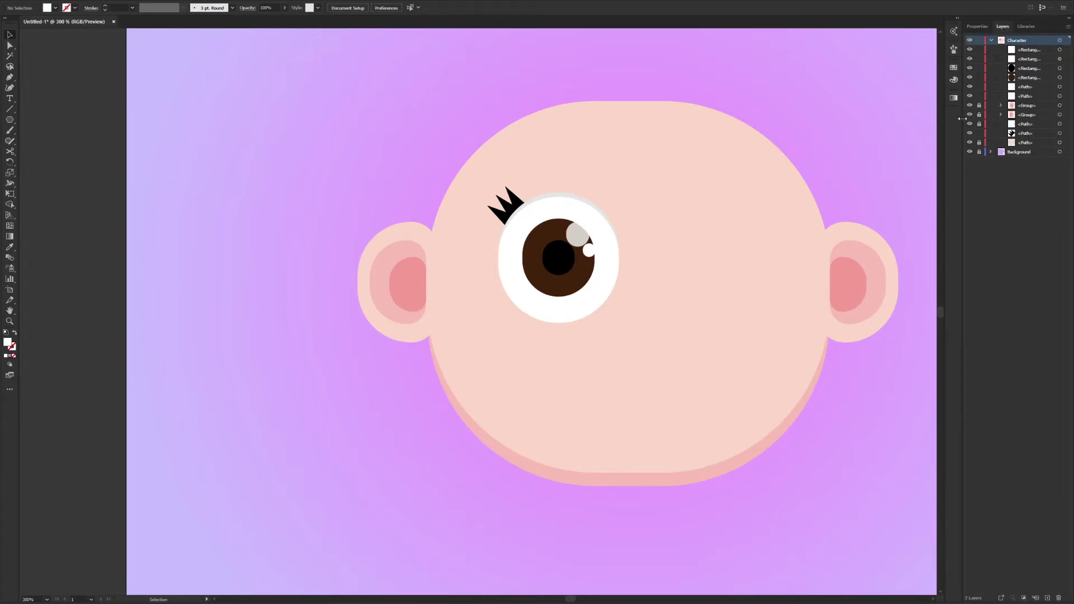
left_click(976, 26)
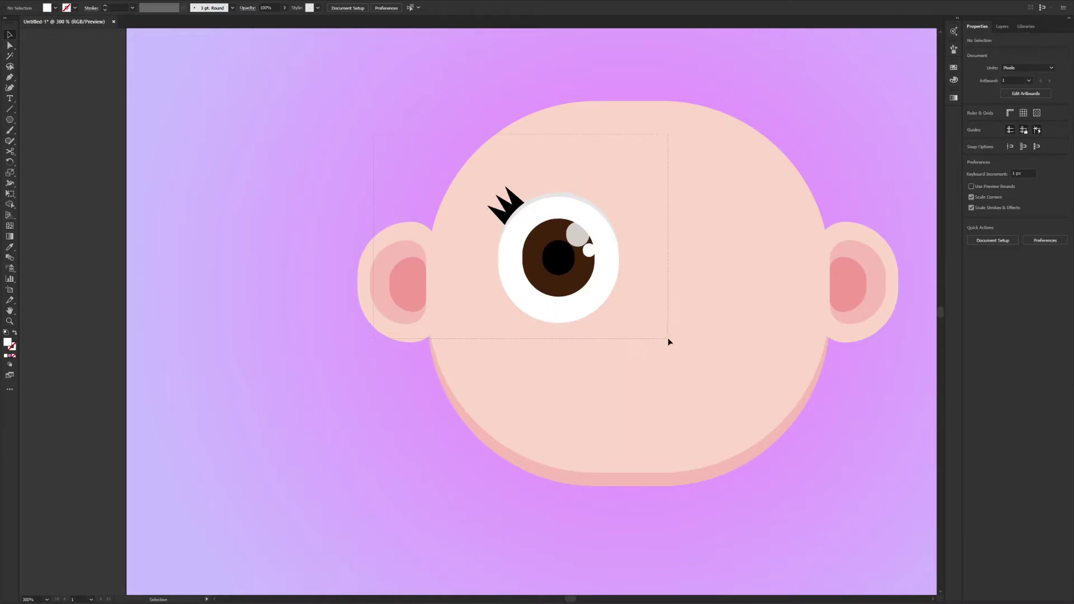
Step: Group the eye parts with the lashes and place a level copy of the group on the other half of the face
left_click_drag(669, 341, 668, 340)
right_click(564, 220)
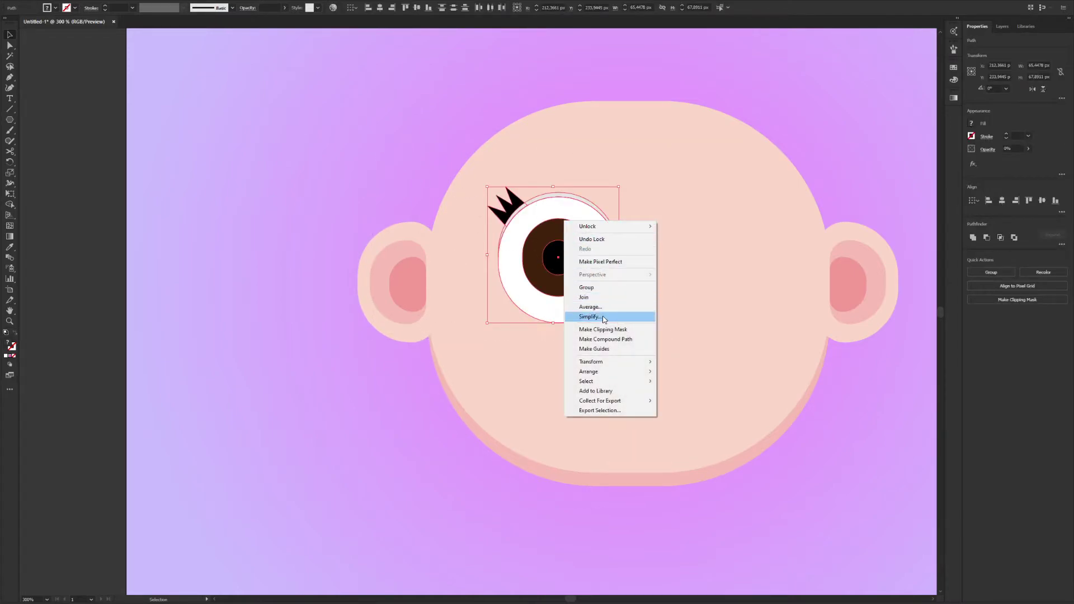
left_click(598, 287)
left_click(654, 264)
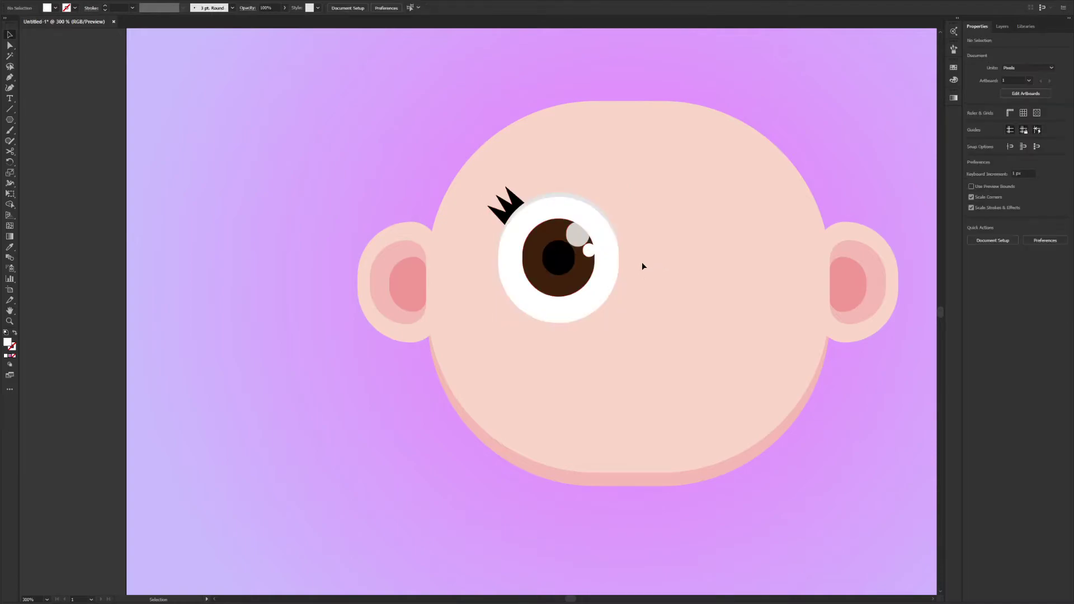
left_click(555, 253)
left_click_drag(547, 247, 708, 247)
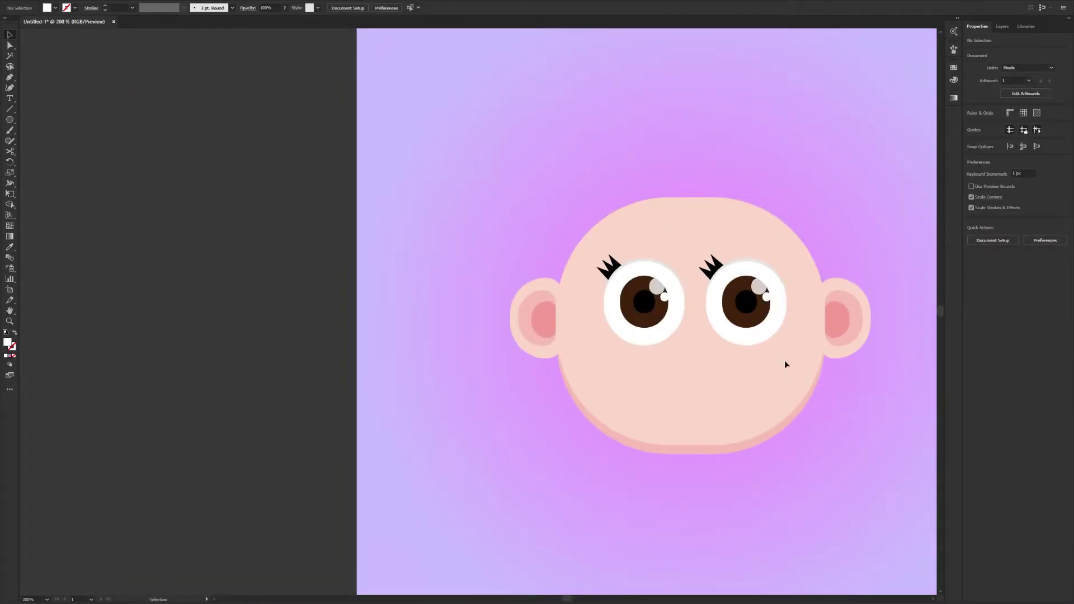
Step: Isolate the copied eye group and reflect its lashes across the vertical axis
scroll(775, 334, "up", 1)
double_click(716, 233)
left_click(686, 229)
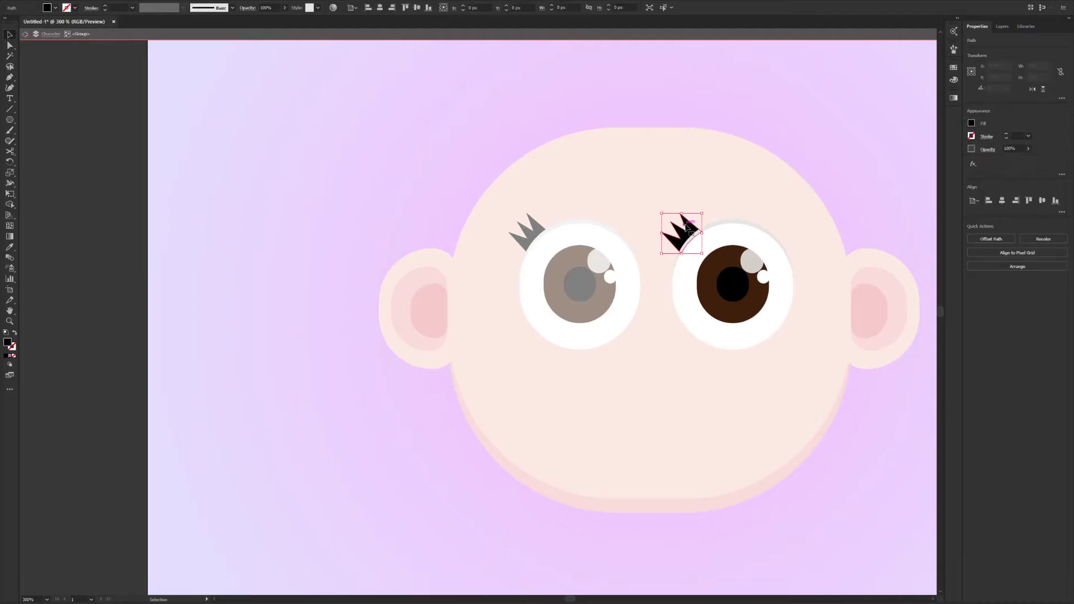
right_click(685, 228)
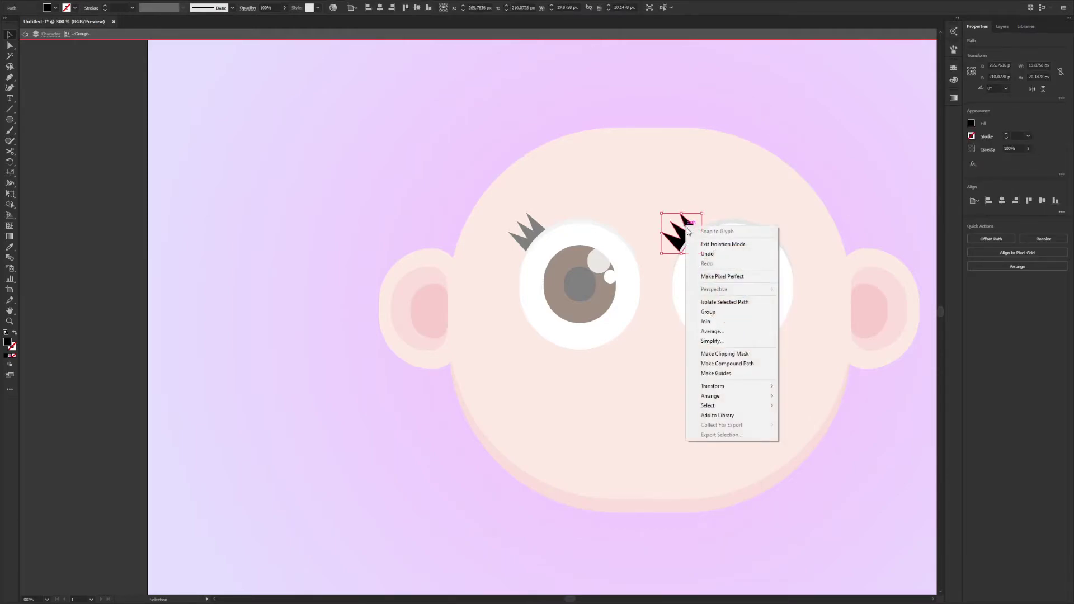
mouse_move(718, 388)
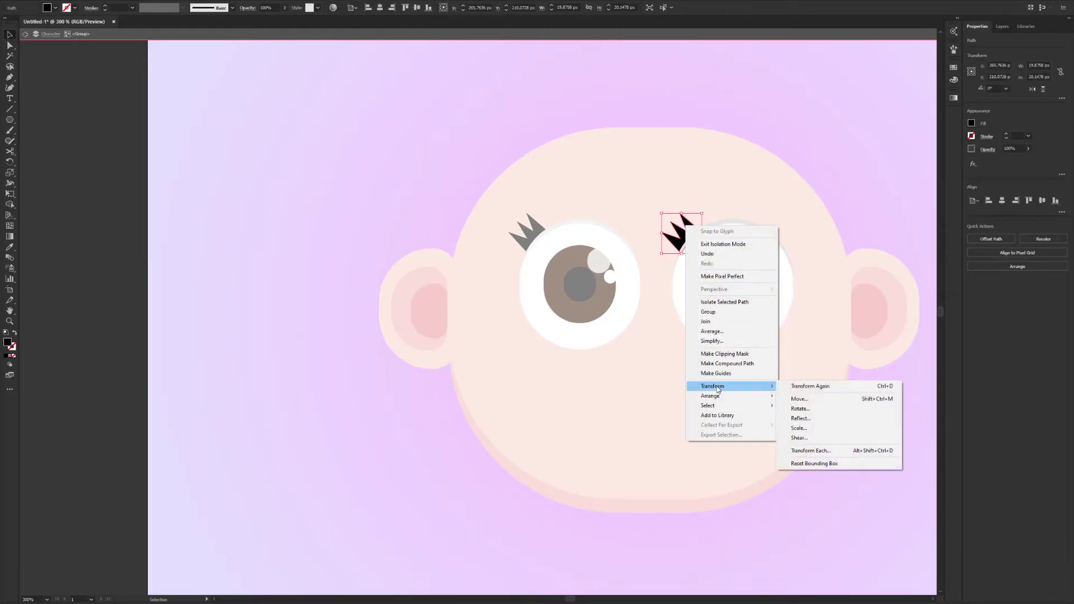
left_click(833, 418)
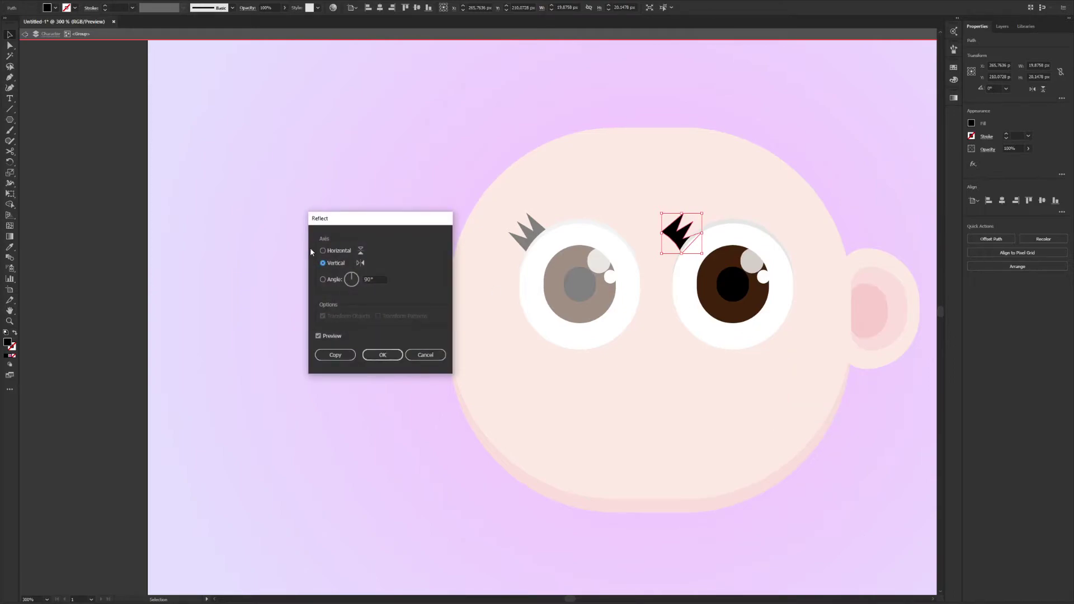
left_click(383, 355)
Step: Move the mirrored lashes to the copied eye's outer upper rim and leave the eye group
left_click_drag(694, 241, 781, 241)
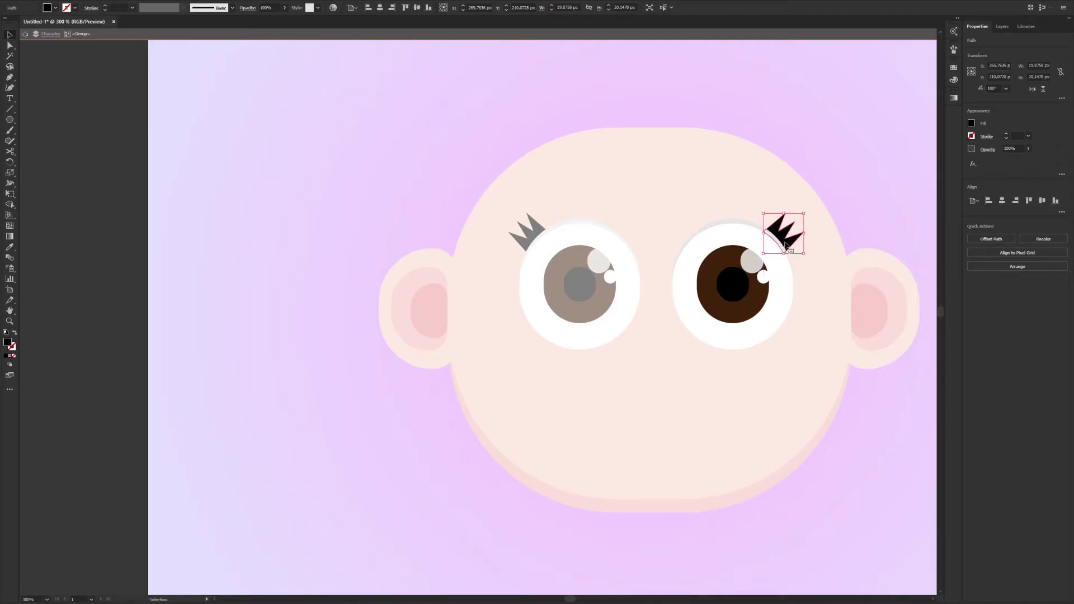
left_click(794, 85)
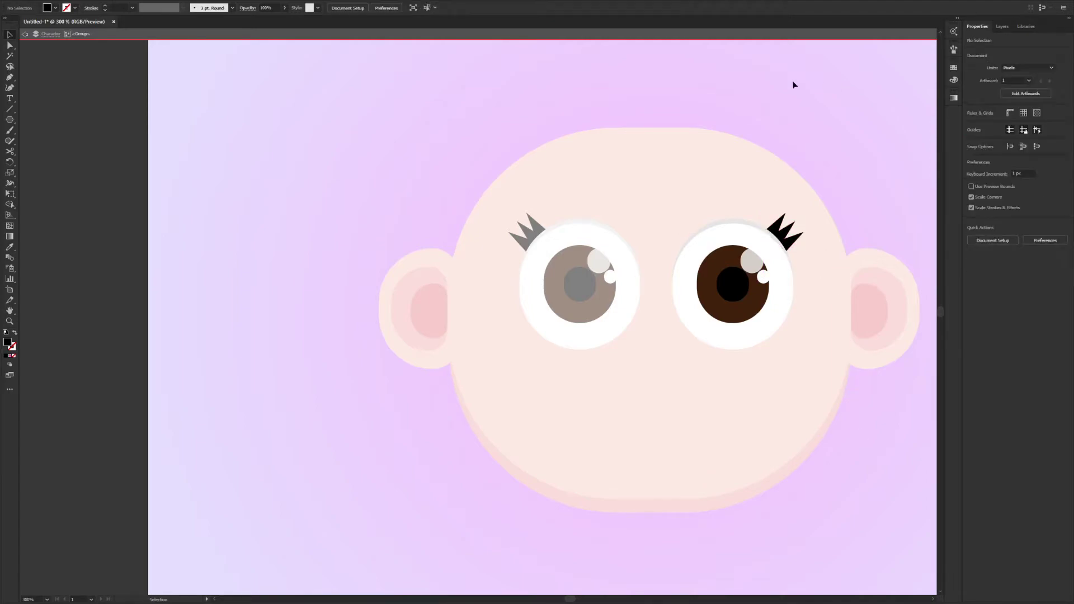
left_click(24, 34)
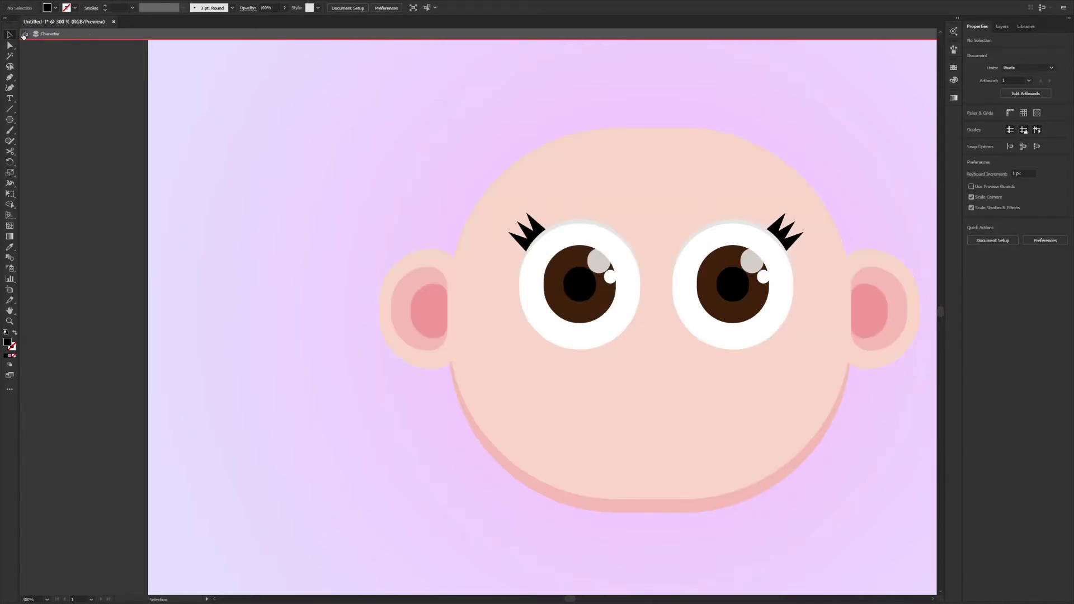
Step: Space the two eyes farther apart and move them both lower on the face
left_click(777, 330)
left_click(597, 303, "shift")
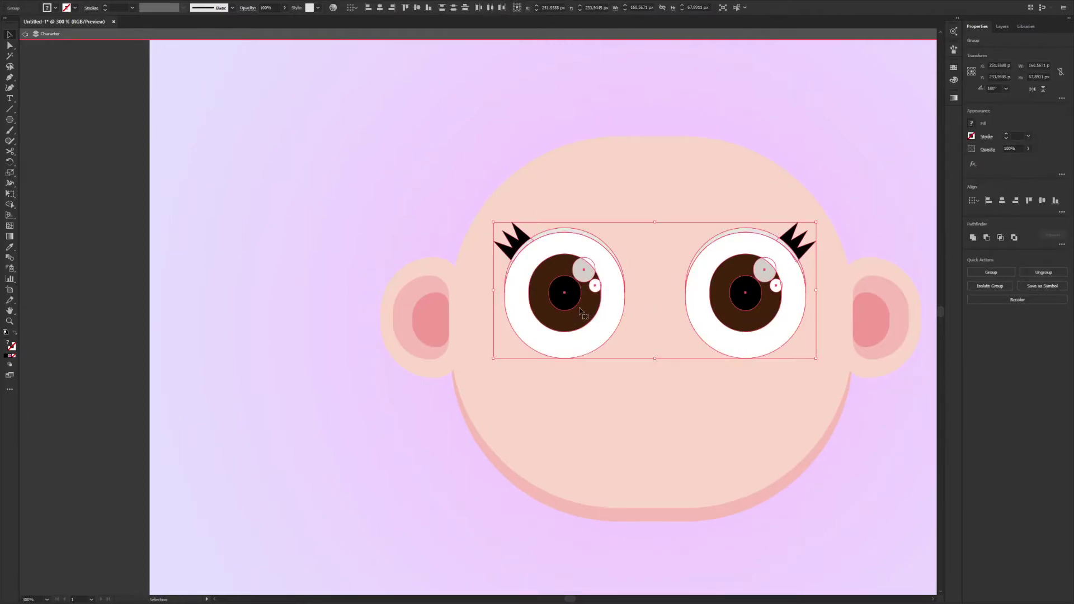
left_click(578, 314, "shift")
left_click(577, 319, "shift")
left_click_drag(591, 329, 592, 368)
left_click(622, 468)
left_click_drag(625, 471, 579, 444)
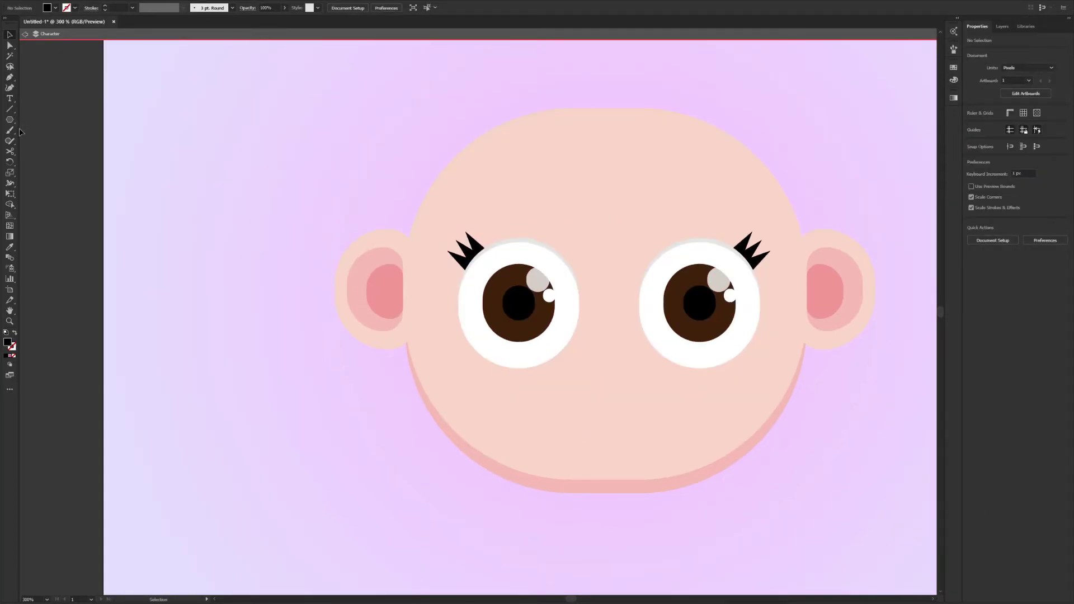
Step: Create a three-sided polygon about 87 × 75 px between the eyes and fill it with the light pink sampled from the ear
left_click(12, 122)
left_click(603, 390)
left_click(706, 288)
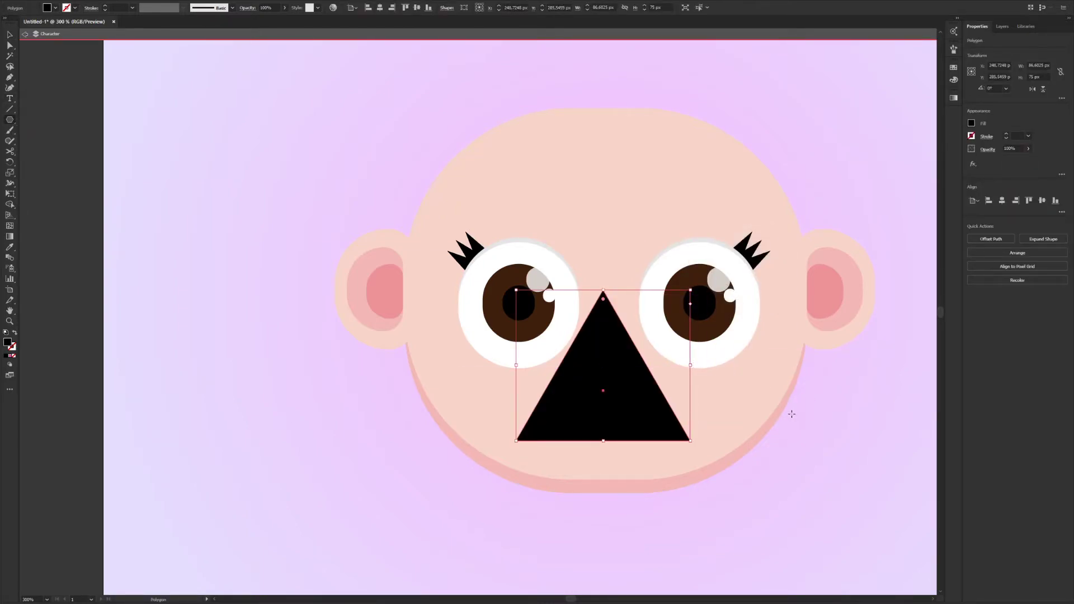
key("i")
left_click(844, 307)
Step: Narrow the pink triangle to about 42 px wide and move it up between the eyes as a nose
key("v")
left_click_drag(690, 365, 608, 365)
left_click_drag(558, 393, 603, 360)
left_click_drag(653, 332, 645, 332)
left_click_drag(592, 363, 598, 353)
Step: Round the corners of the triangular nose
left_click(9, 45)
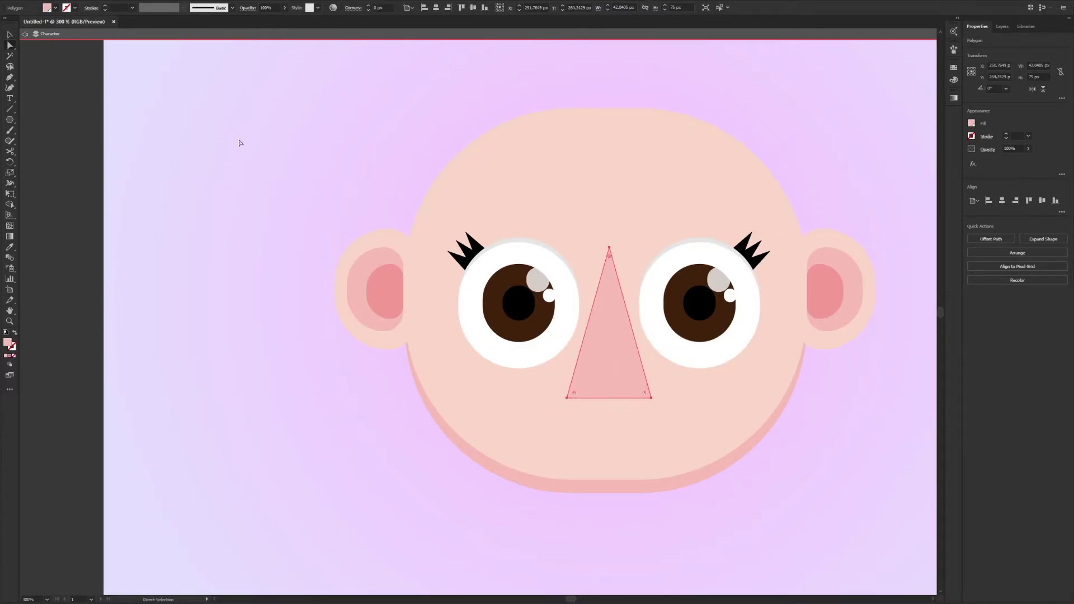
key("v")
left_click(656, 428)
left_click(626, 370)
key("a")
left_click_drag(644, 394, 629, 383)
key("v")
left_click(683, 401)
Step: Scale the rounded nose down to about 26 × 32 px, place it between the eyes and center it horizontally on the artboard
left_click(625, 364)
mouse_move(651, 323)
left_mouse_down()
mouse_move(613, 345)
mouse_move(626, 310)
mouse_move(592, 311)
mouse_move(636, 319)
left_mouse_up()
left_click(634, 337)
left_click_drag(609, 370, 614, 370)
left_click_drag(609, 233, 606, 299)
left_click(614, 258)
left_click_drag(610, 363, 610, 355)
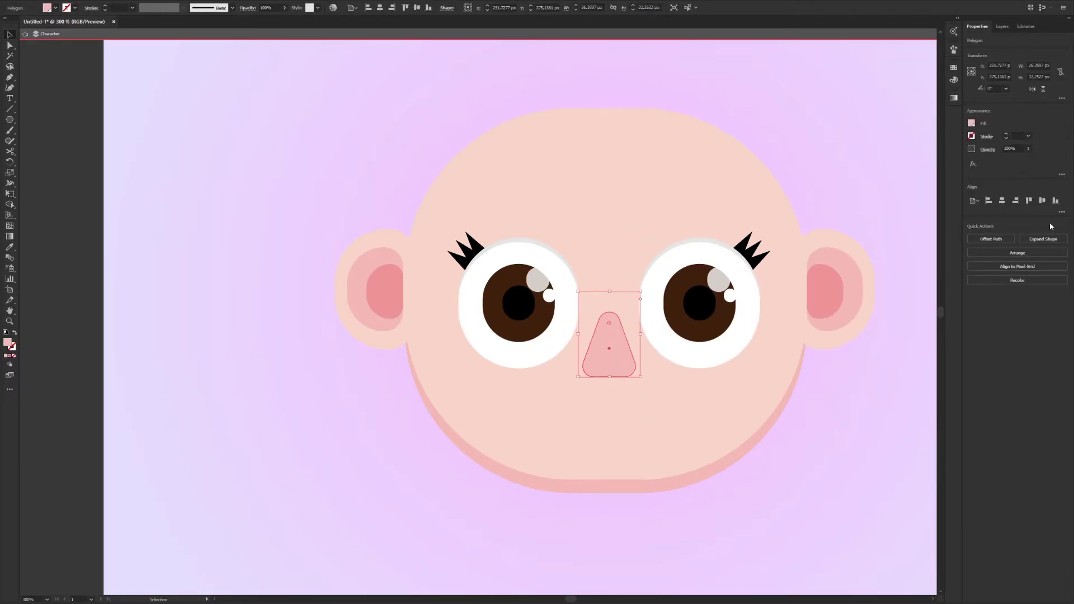
left_click(1002, 200)
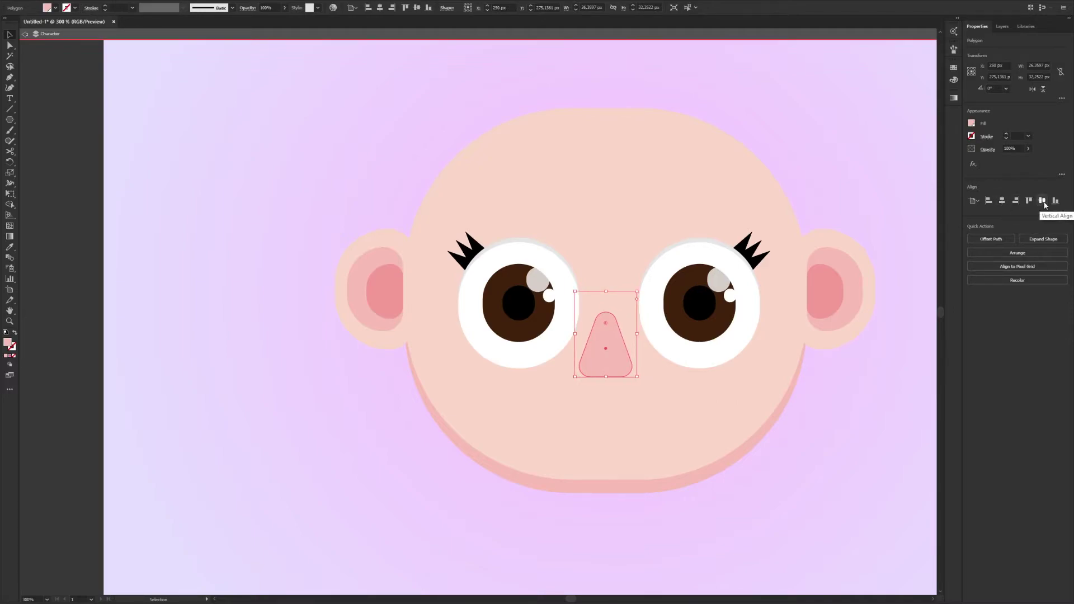
Step: Cut a thin shadow strip about 26 × 6 px along the nose's bottom edge using offset copies of the nose
left_click(931, 428)
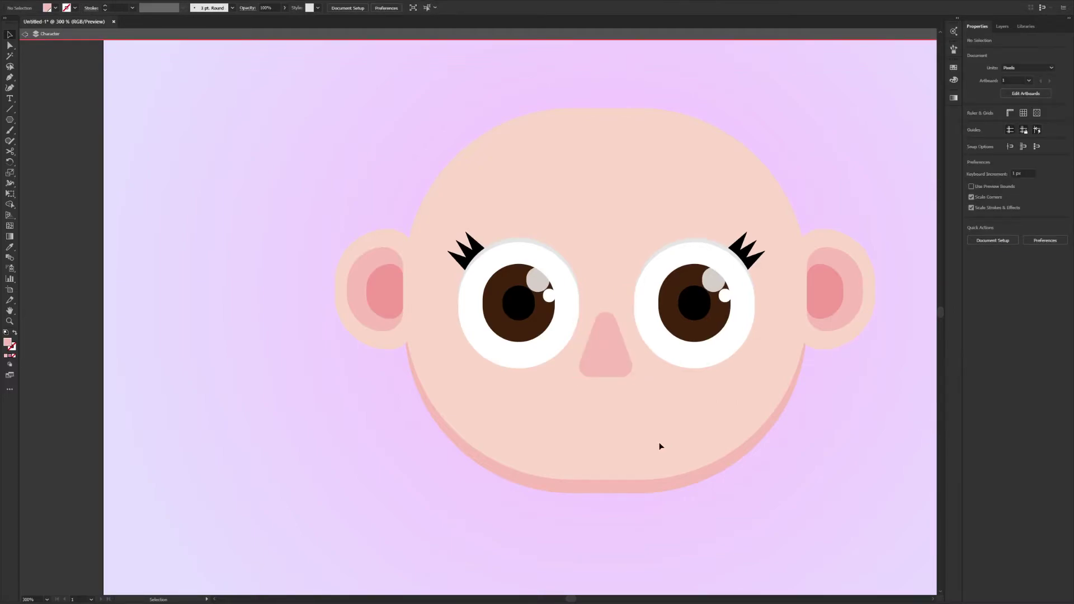
scroll(618, 405, "up", 2)
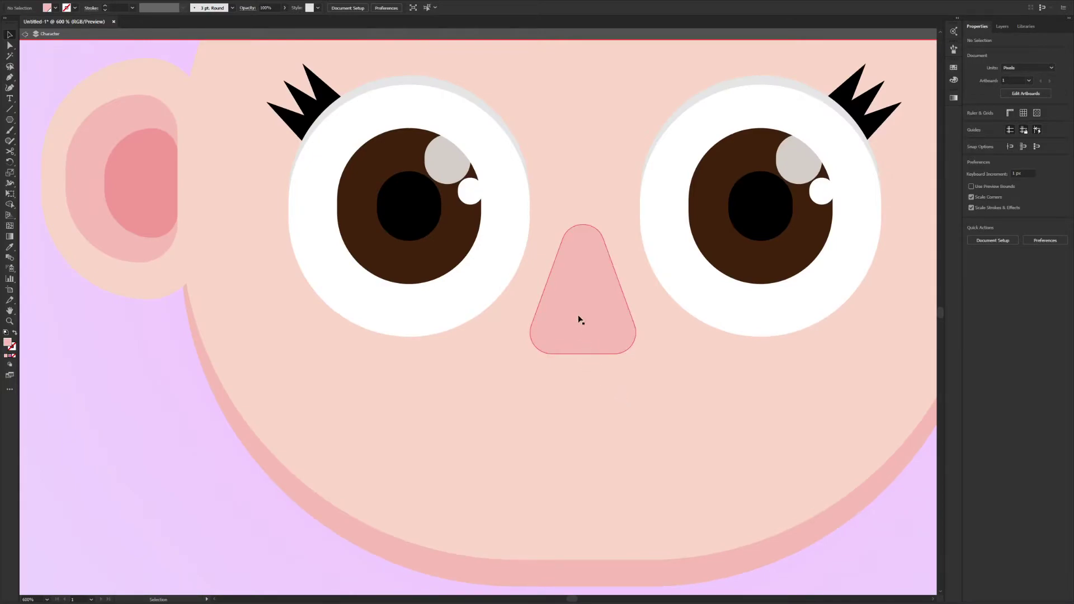
left_click(608, 315)
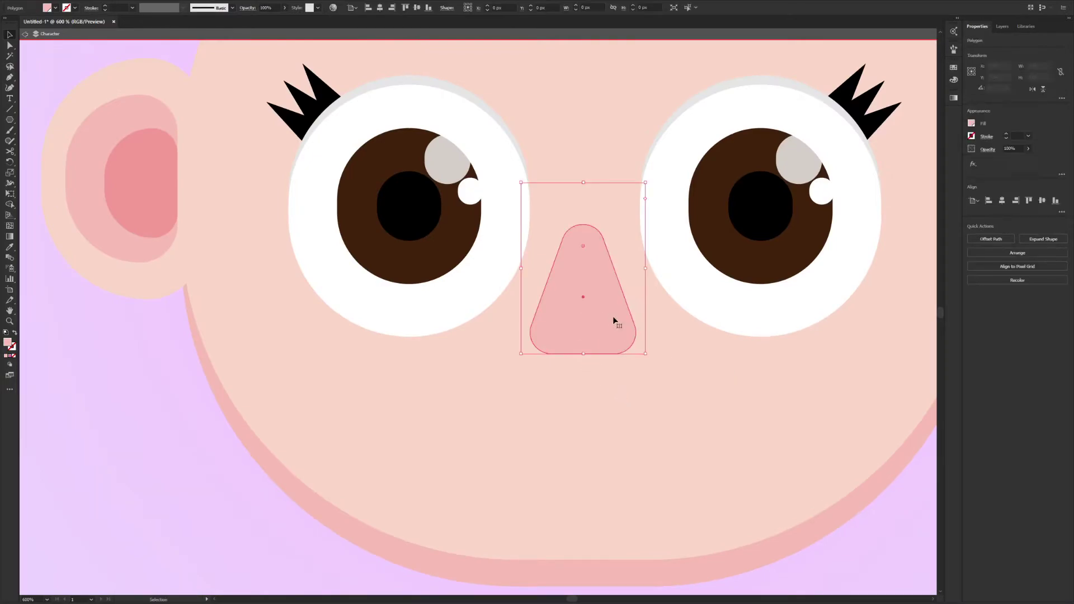
left_click_drag(603, 309, 603, 318)
left_click(619, 295, "shift")
left_click(10, 204)
left_click(592, 357)
key("v")
left_click(665, 402)
left_click(592, 311)
key("Delete")
left_click(588, 358)
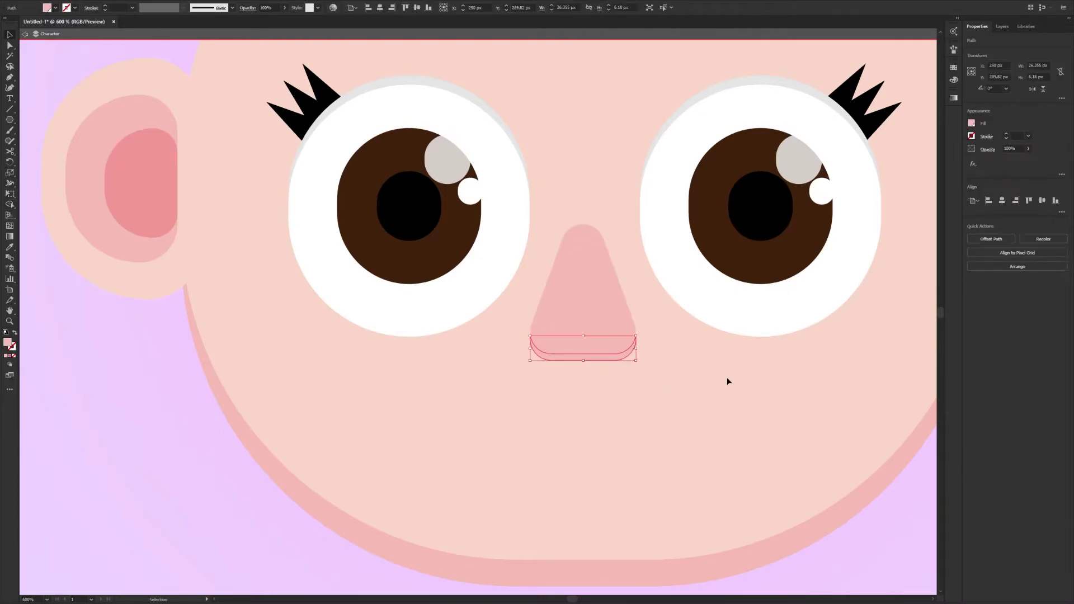
Step: Fill the strip under the nose with the darker pink sampled from the ear
scroll(727, 378, "down", 2)
key("i")
left_click(873, 290)
key("v")
left_click(866, 409)
left_click_drag(813, 427, 737, 421)
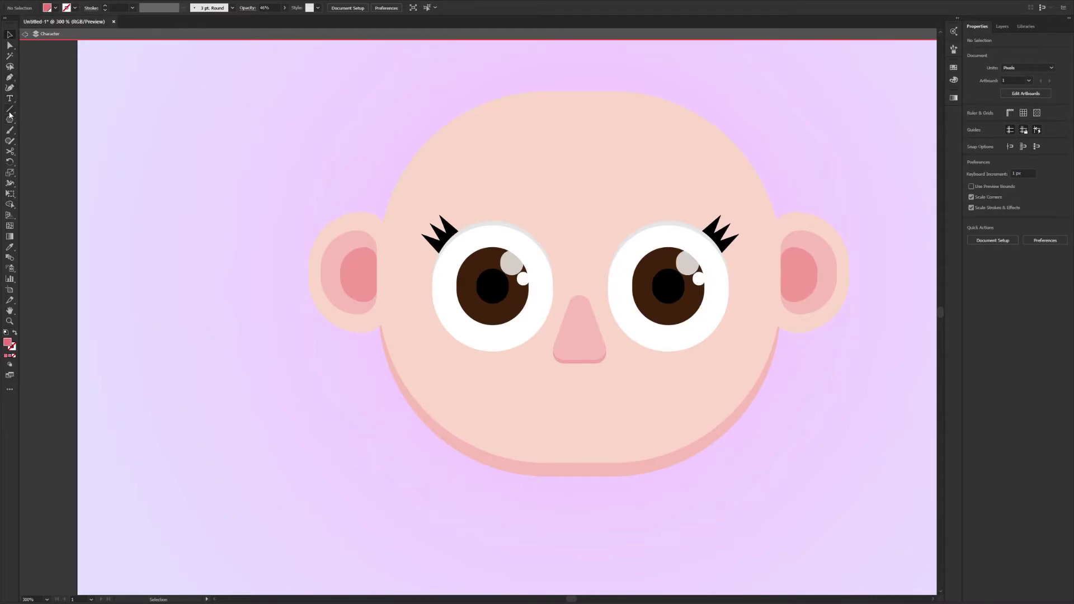
Step: Draw a circle about 61 px wide with no fill and a pink stroke, and position it over the nose
left_click_drag(10, 119, 45, 142)
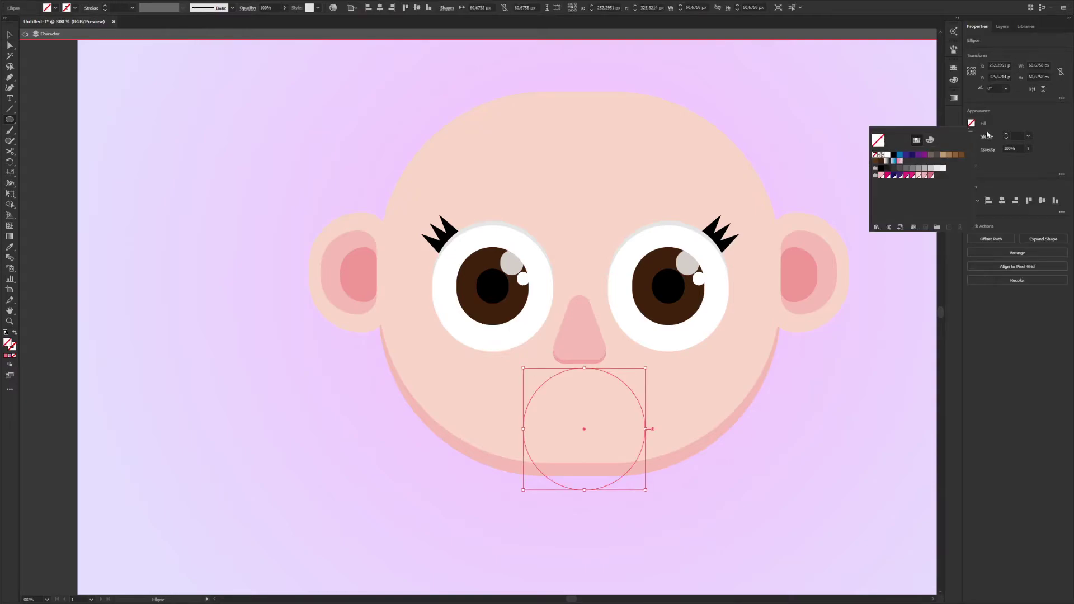
left_click(972, 137)
left_click(971, 138)
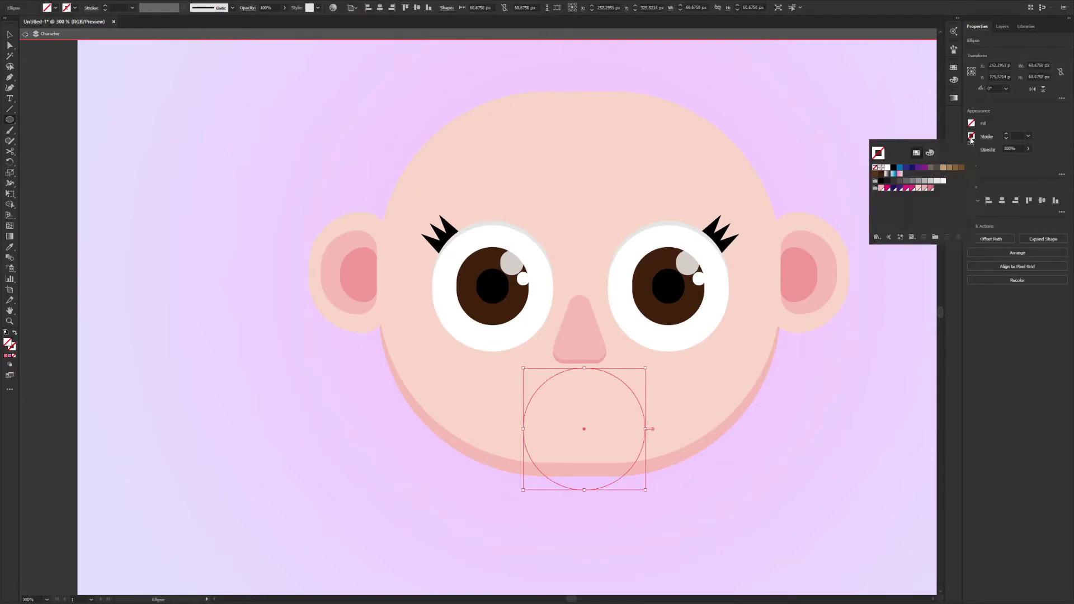
left_click(912, 189)
left_click(930, 188)
key("v")
left_click_drag(630, 387, 627, 315)
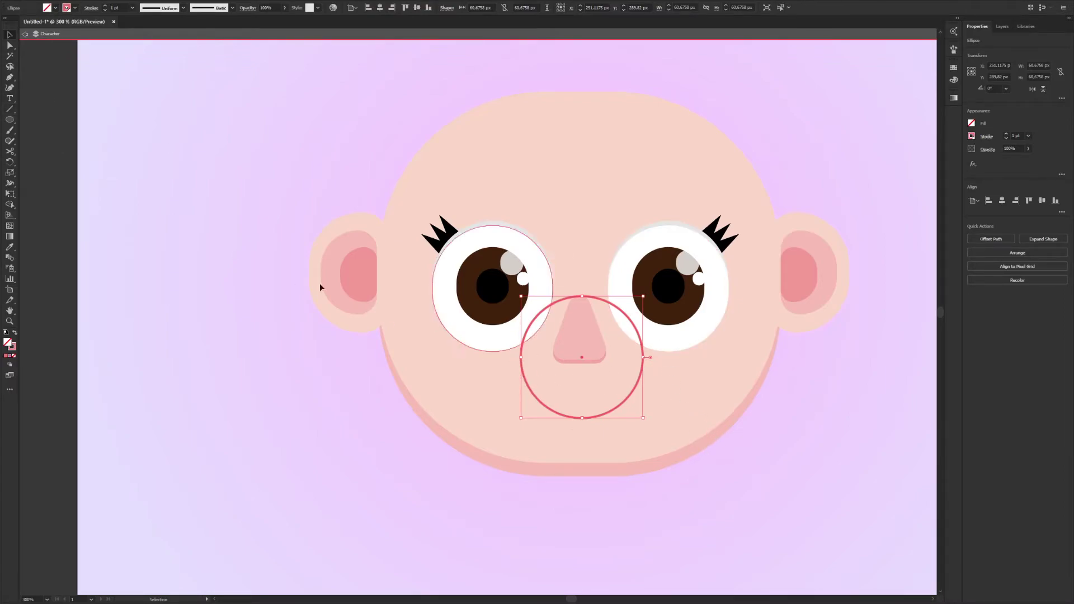
Step: Cut the circle with Scissors at two points below the nose and delete the upper part, keeping a smile arc
left_click_drag(10, 154, 25, 165)
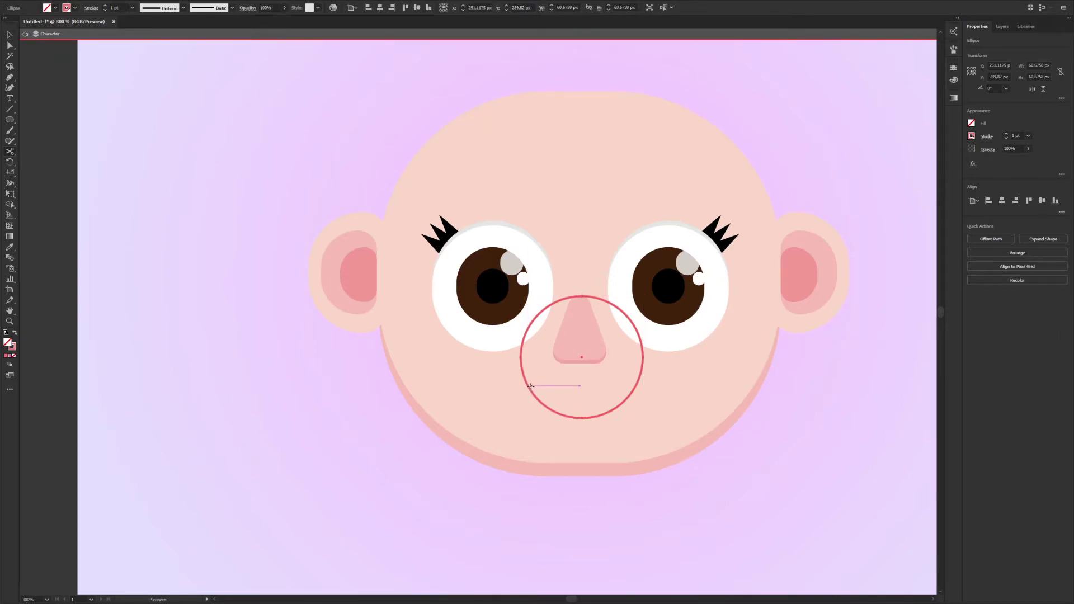
left_click(533, 392)
left_click(628, 397)
key("v")
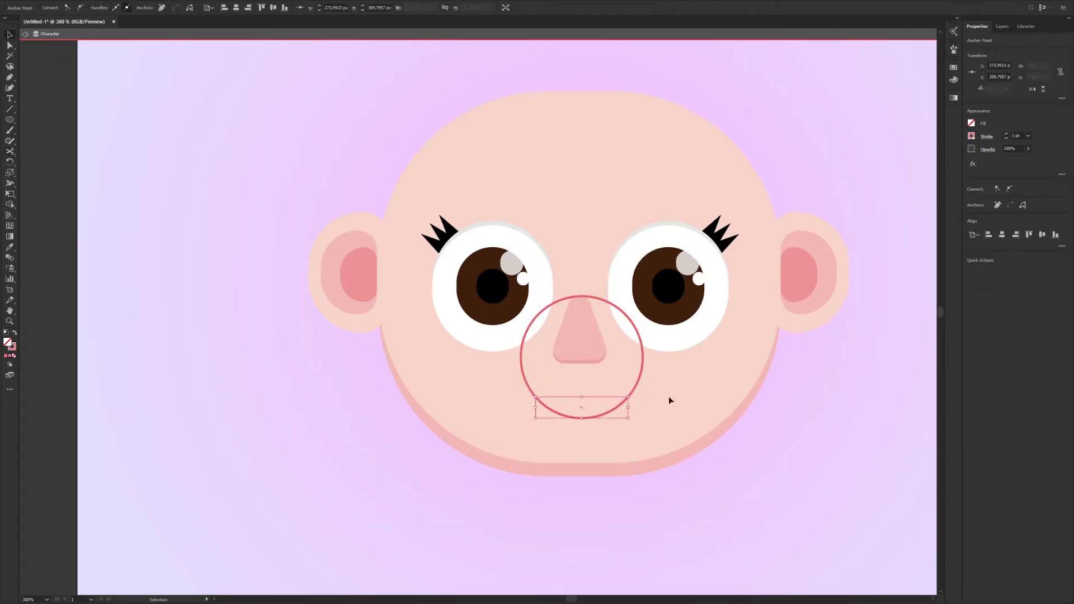
left_click(638, 378)
key("Delete")
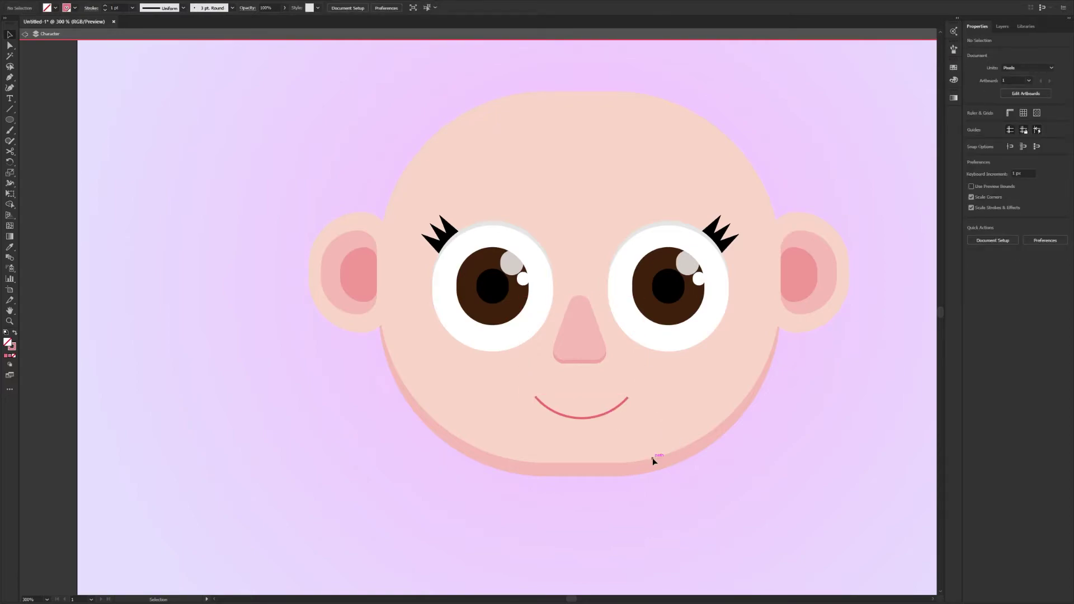
Step: Set the smile's stroke weight to 2 pt and give it round caps
left_click(604, 412)
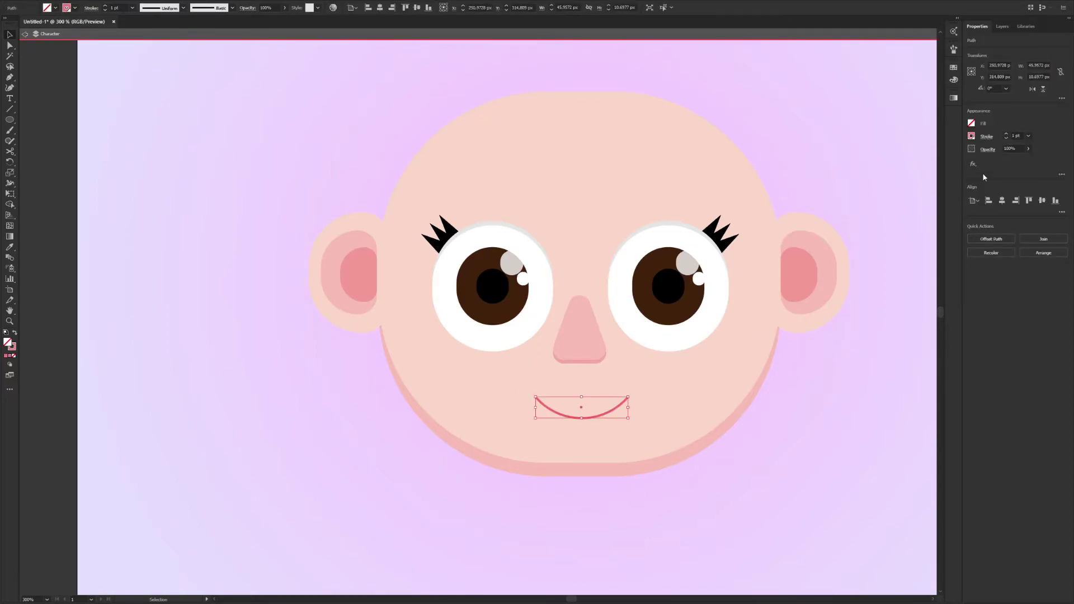
left_click(1018, 136)
type("2")
key("Return")
left_click(987, 138)
left_click(940, 160)
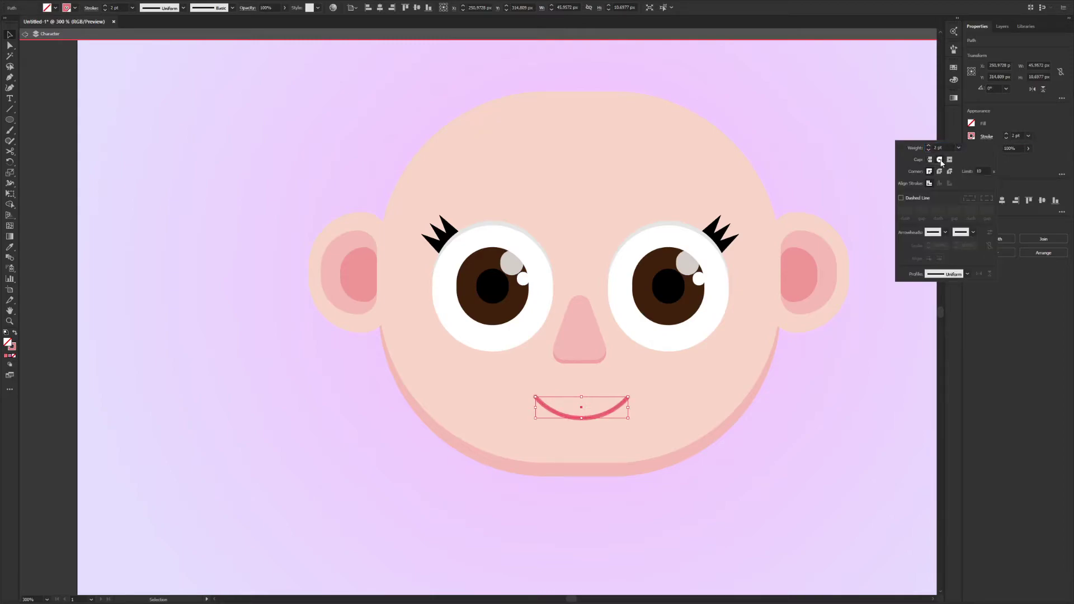
left_click(736, 405)
scroll(618, 389, "up", 2)
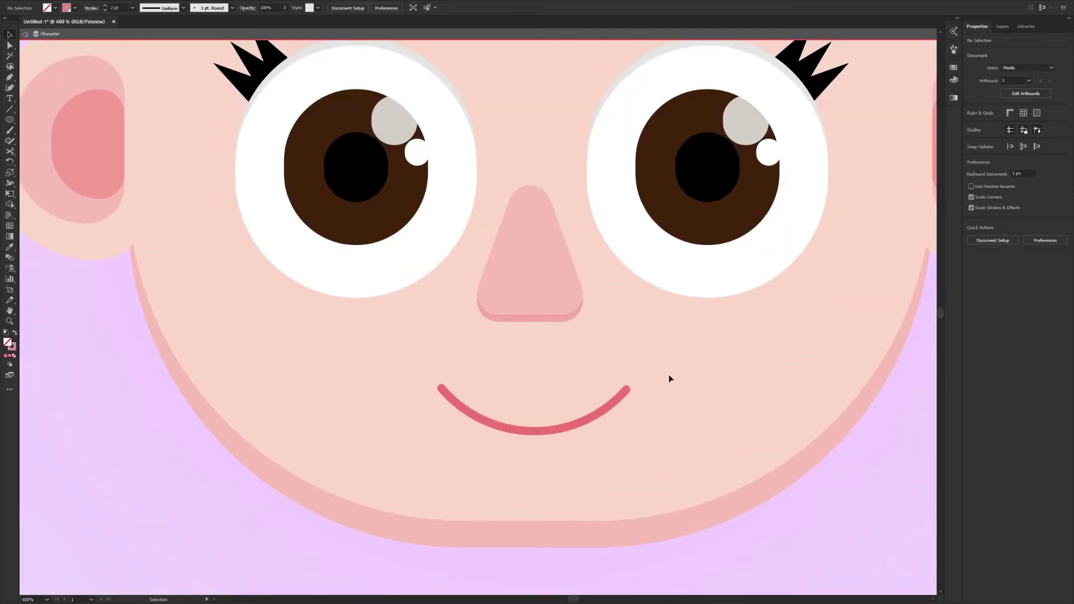
scroll(662, 378, "down", 3)
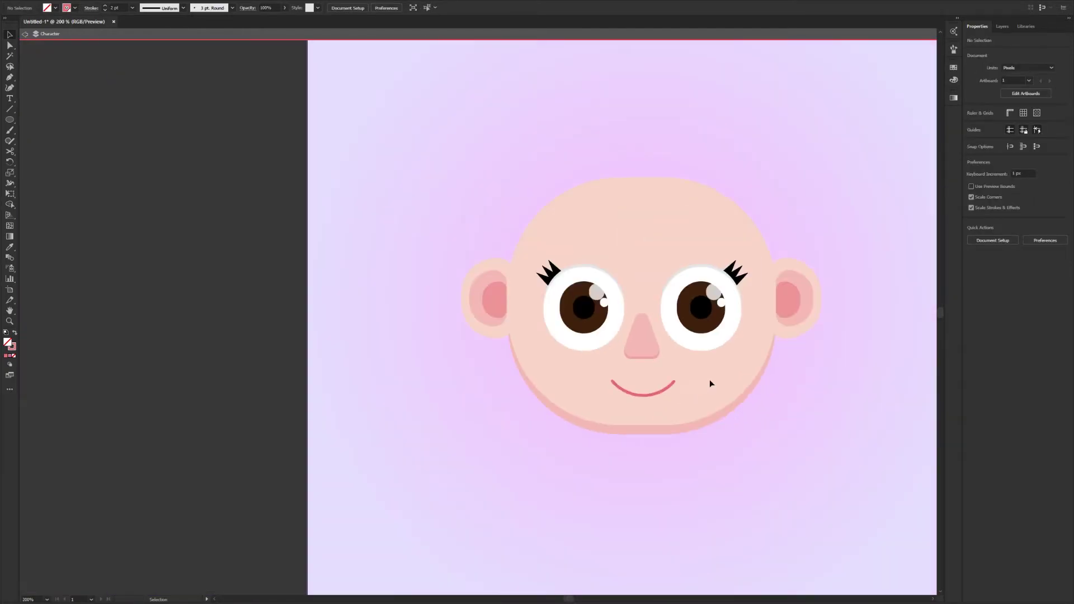
Step: Draw a circle about 232 px wide centered on the face, remove its stroke and fill it with purple #452779
left_click(11, 122)
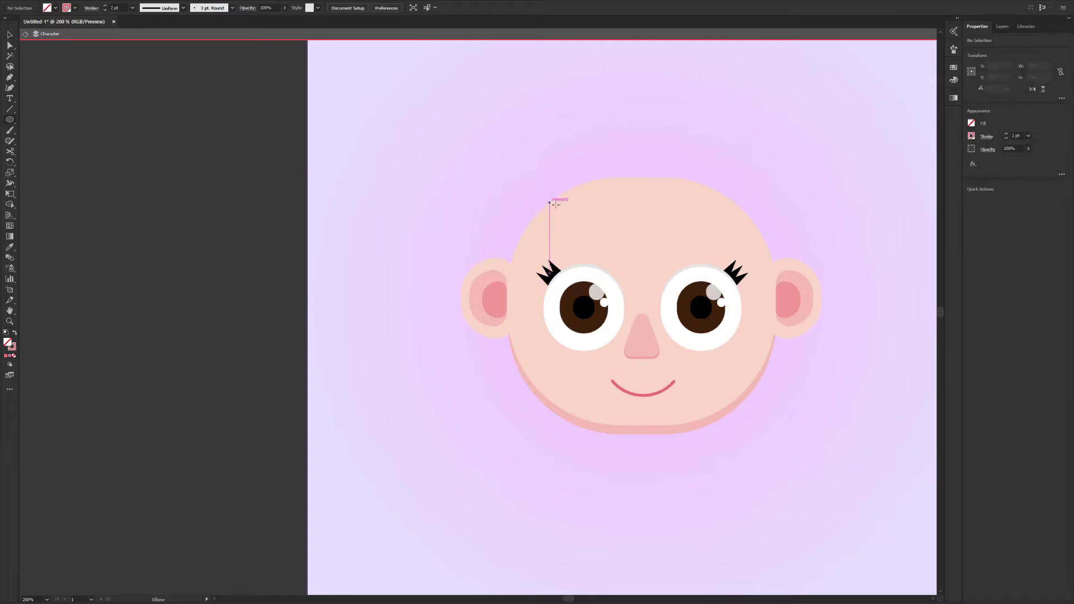
mouse_move(641, 300)
left_mouse_down()
mouse_move(659, 225)
mouse_move(727, 146)
left_mouse_up()
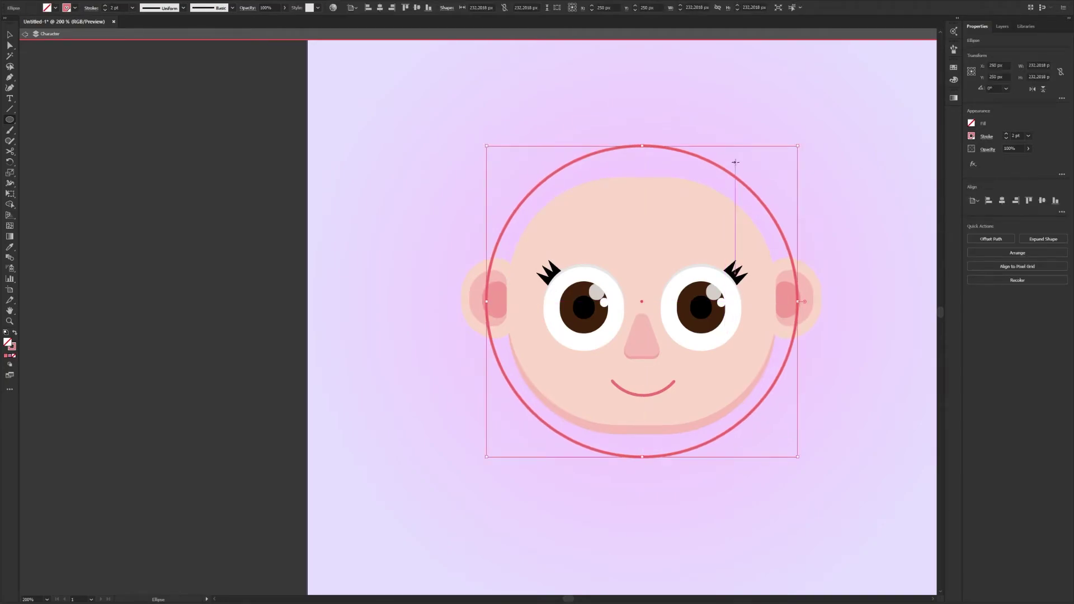
left_click(971, 137)
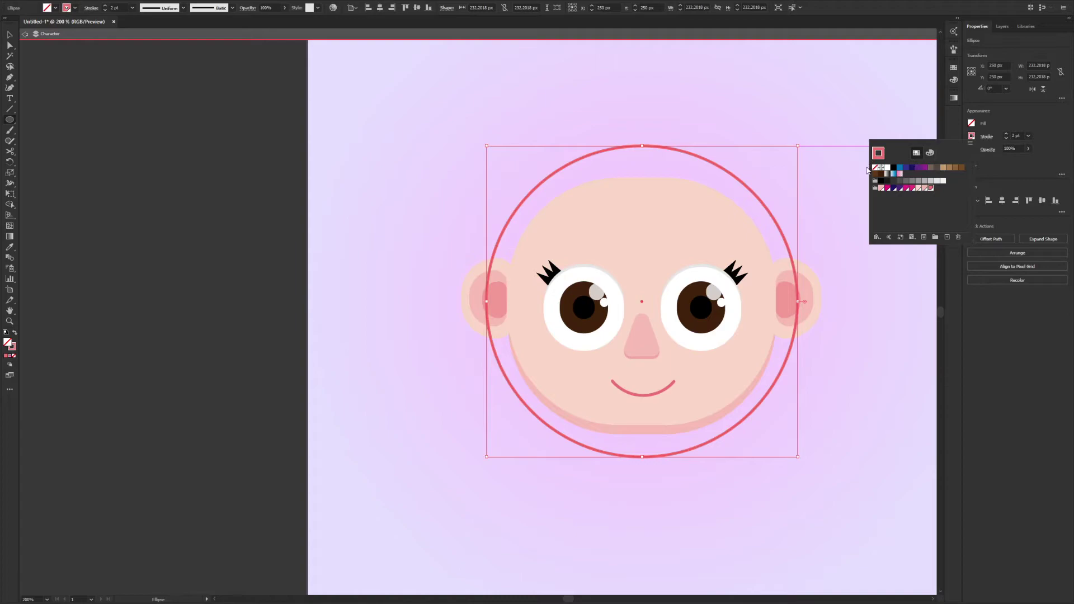
left_click(875, 167)
left_click(970, 124)
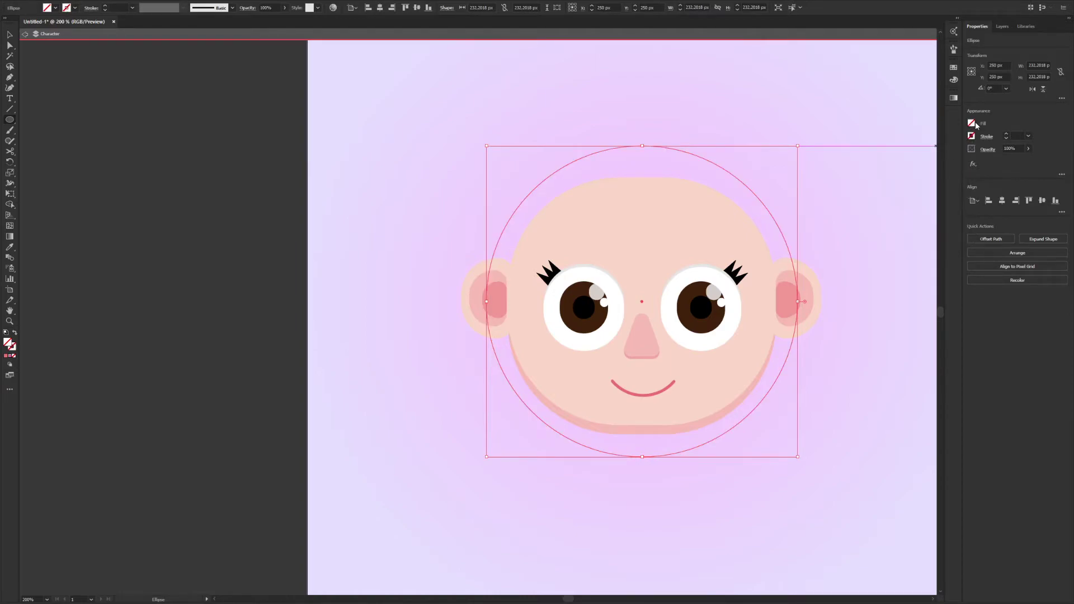
left_click(971, 124)
left_click(893, 175)
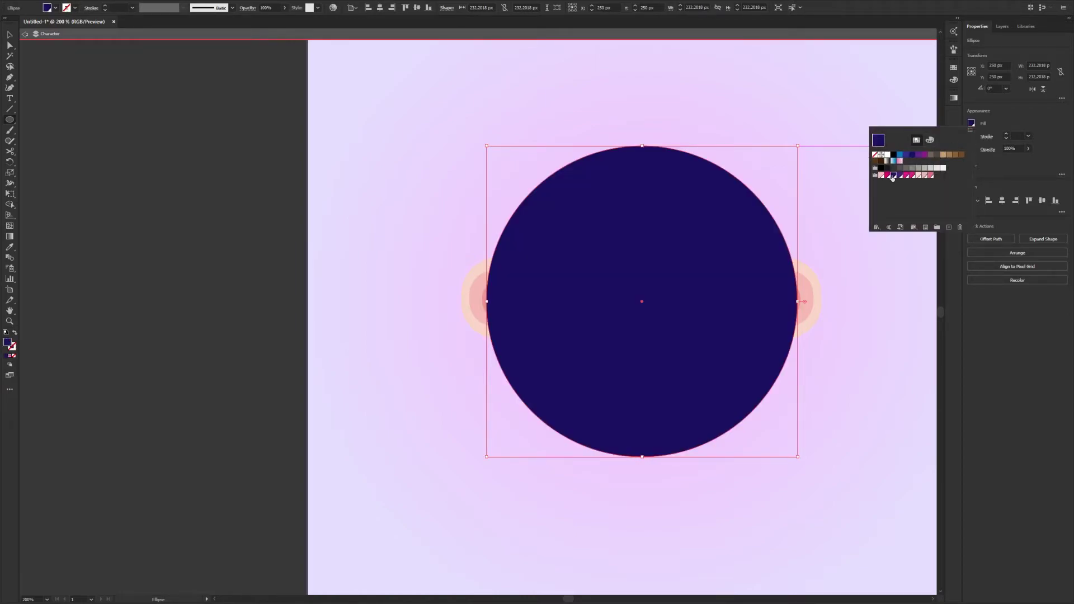
left_click(902, 175)
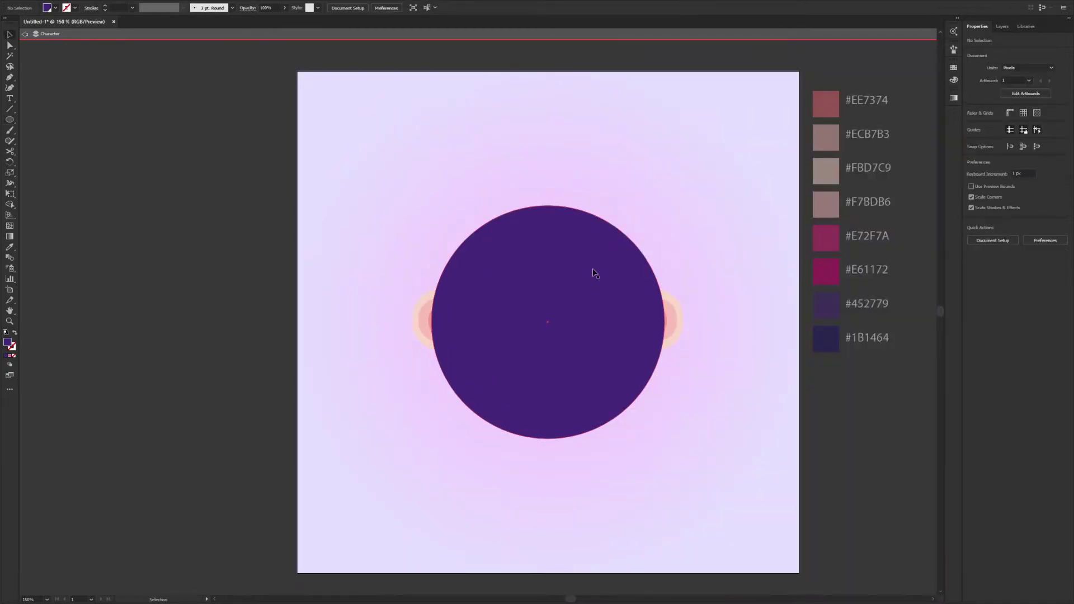
Step: Move the purple circle up and send it to the back so it forms the hair behind the head
left_click_drag(592, 271, 591, 227)
left_click(1001, 253)
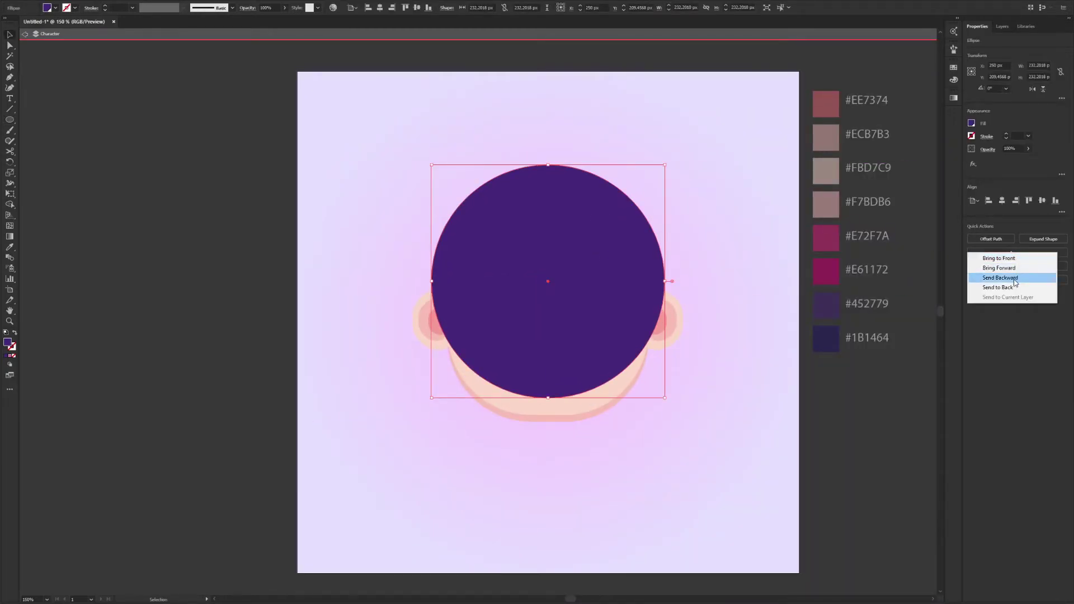
left_click(1010, 291)
left_click(774, 239)
left_click_drag(580, 207, 580, 223)
left_click(33, 139)
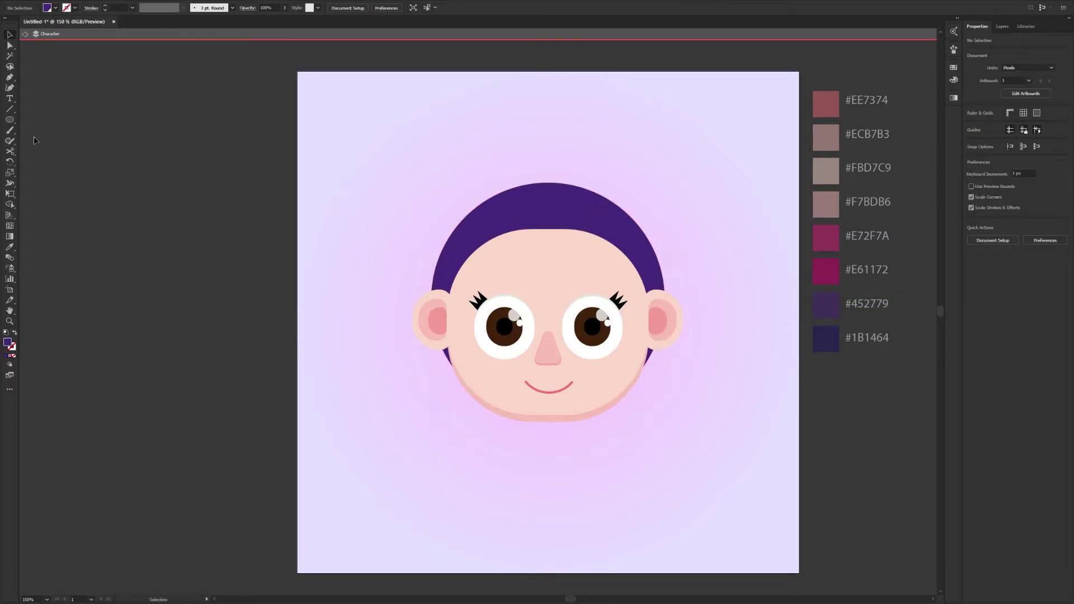
Step: Draw a purple rectangle across the forehead and size it to 200 × 80 px as a fringe
left_click(10, 119)
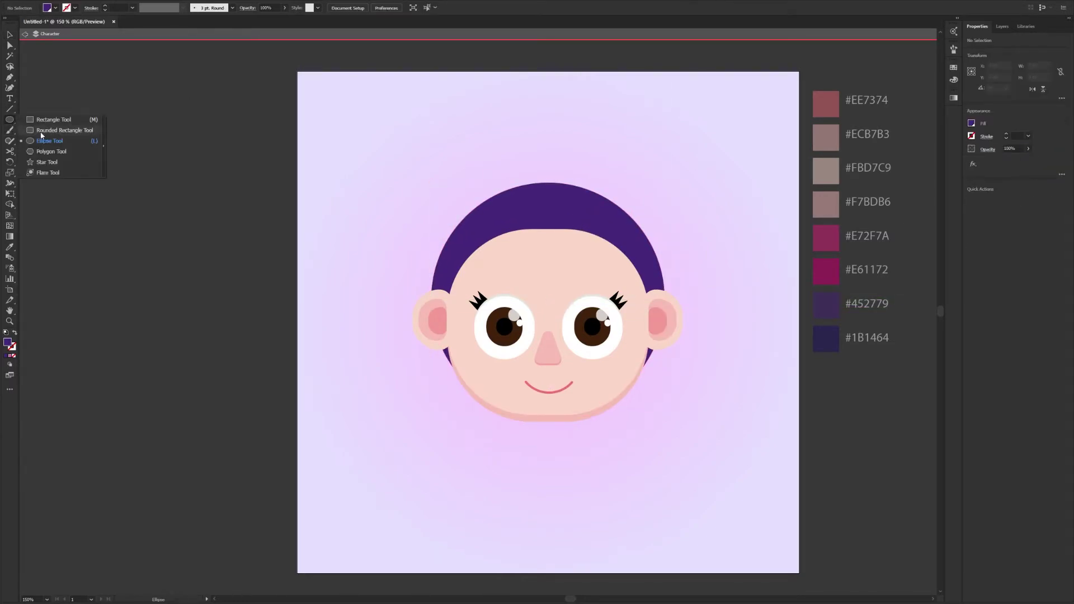
left_click(44, 120)
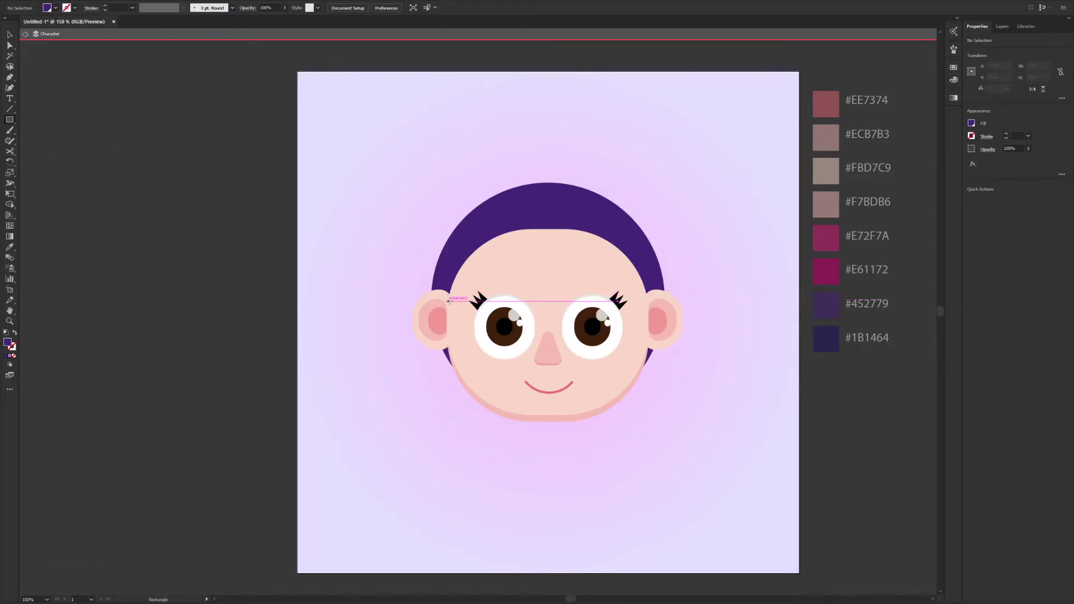
left_click_drag(449, 297, 650, 217)
key("ctrl+a")
key("v")
left_click(610, 279)
left_click(1038, 66)
type("200")
key("Tab")
type("80")
key("Return")
left_click(692, 283)
Step: Round the fringe rectangle's two upper corners to follow the outline of the head
left_click(626, 268)
key("a")
left_click_drag(456, 223, 598, 272)
key("v")
Step: Nudge both eyes down together so they sit just below the fringe
left_click(567, 347)
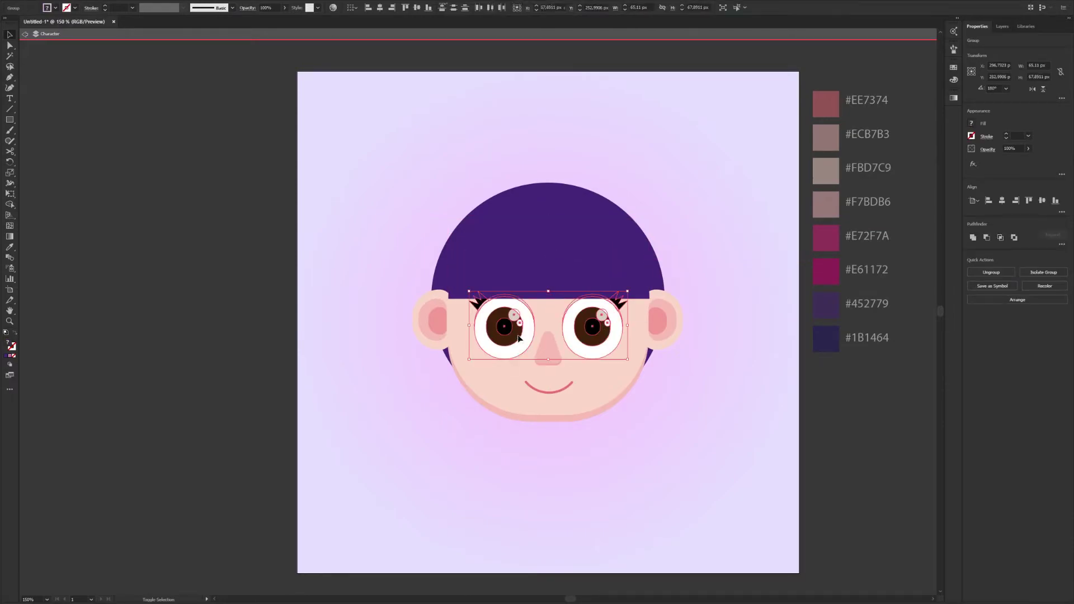
key("Down")
key("Down")
key("Down")
key("Down")
key("Down")
key("Down")
key("Down")
key("Down")
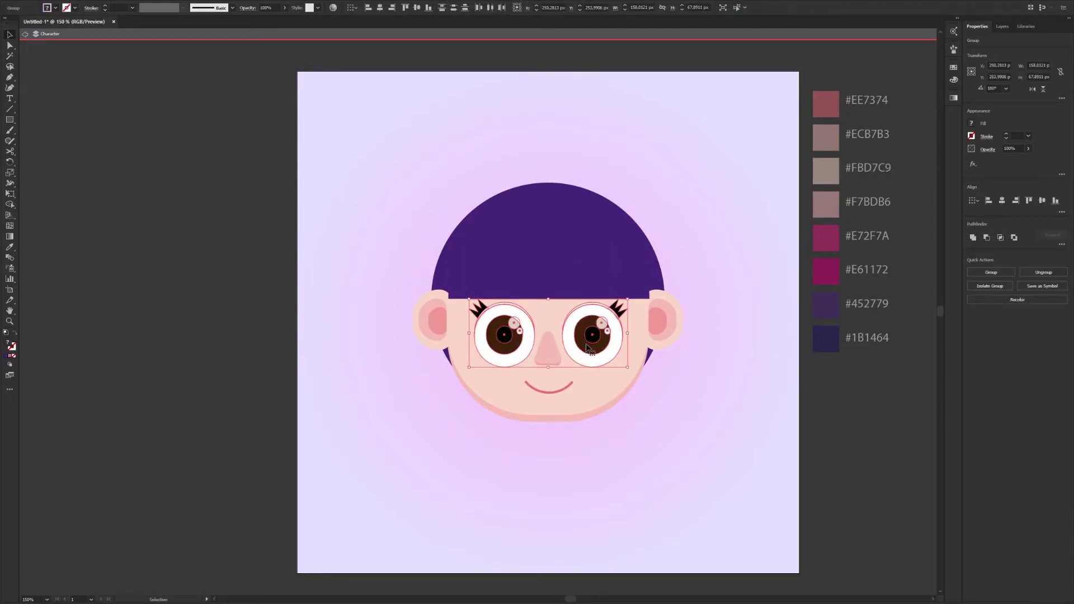
left_click(724, 354)
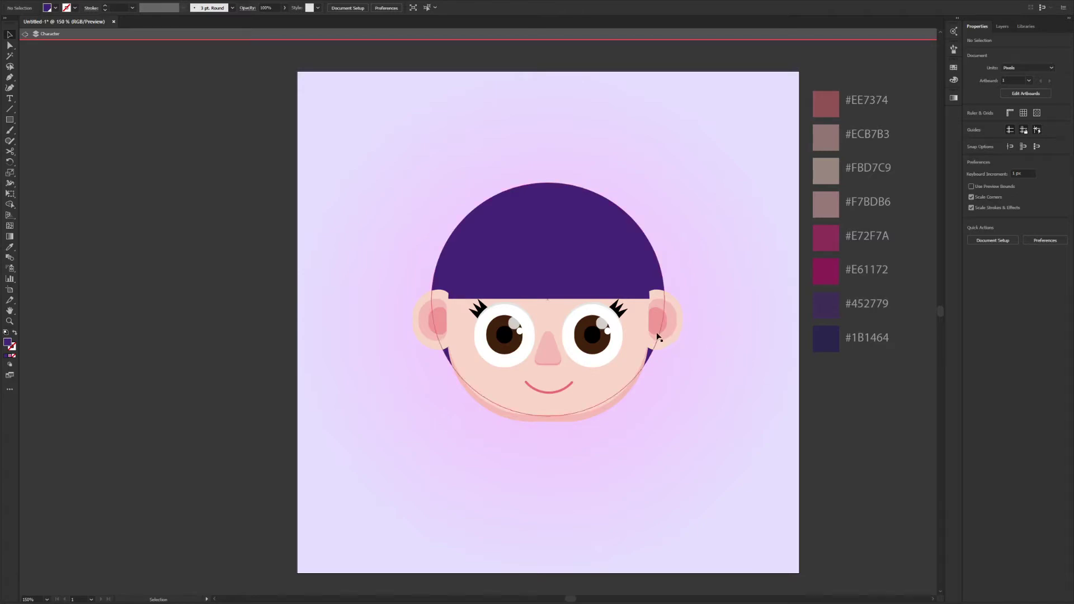
left_click(504, 333)
key("Up")
key("Up")
key("Up")
key("Up")
Step: Move the nose and the mouth down together by about 9 px
left_click(536, 357)
left_click(559, 393, "shift")
key("Down")
key("Down")
key("Down")
key("Down")
key("Down")
key("Down")
key("Down")
key("Down")
key("Down")
left_click(642, 398)
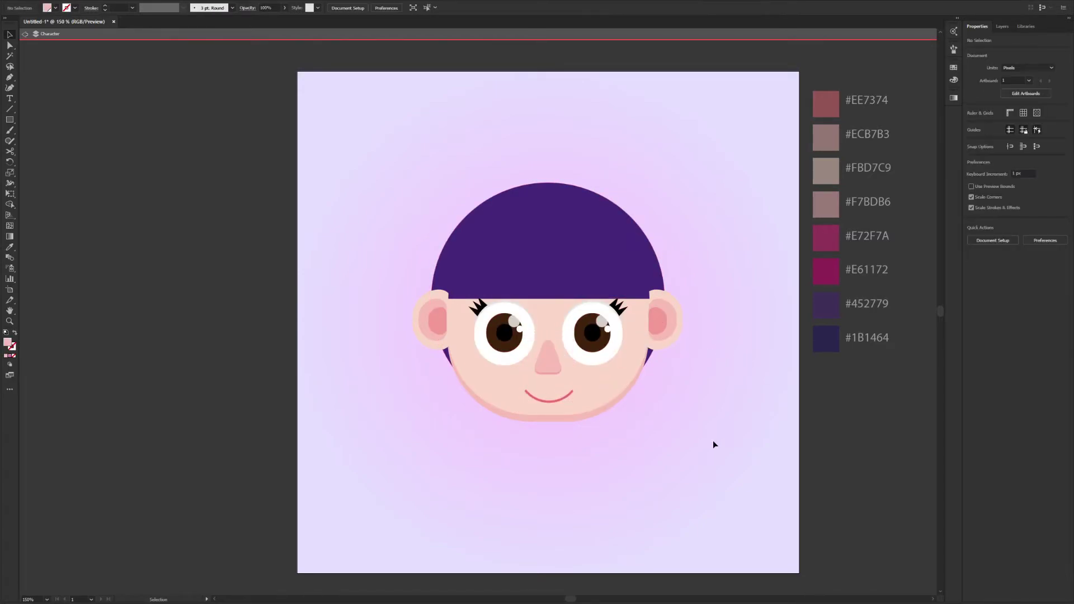
Step: Lighten the fringe's purple fill by raising its HSB brightness
scroll(709, 441, "down", 1)
scroll(664, 376, "up", 1)
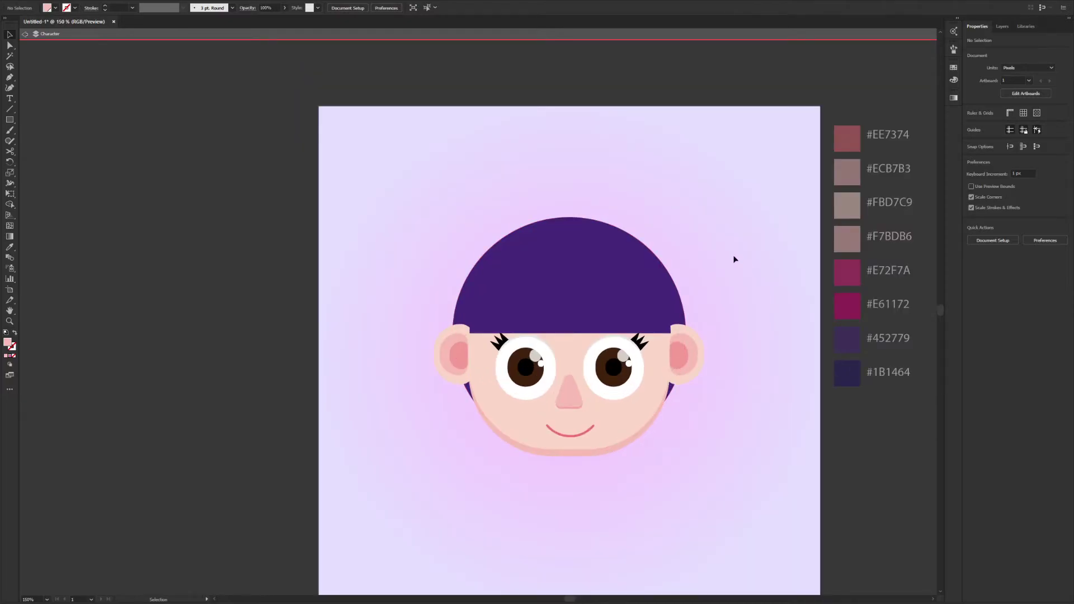
left_click(602, 276)
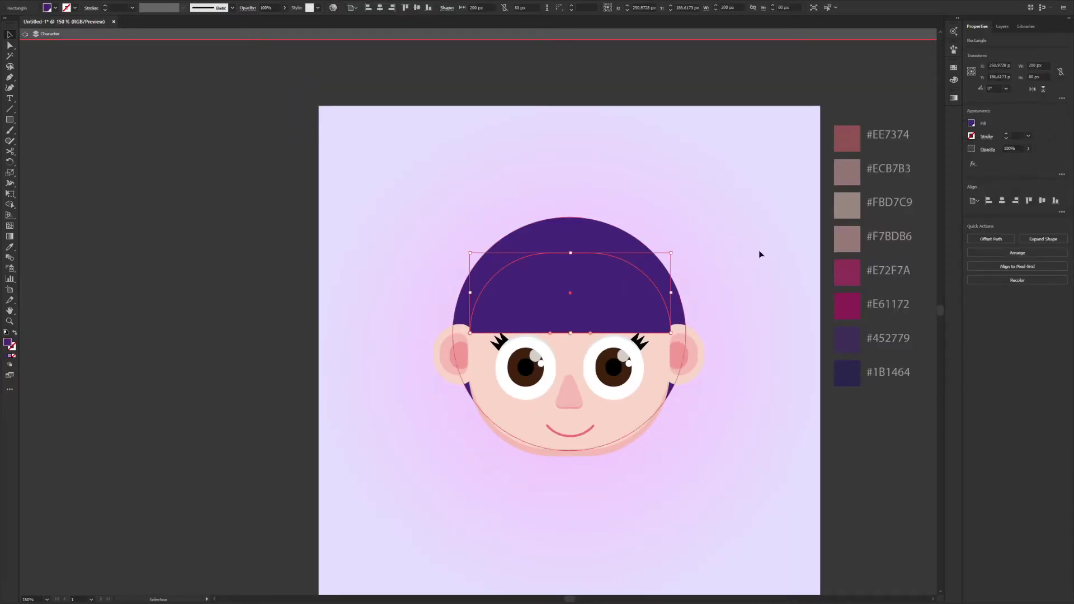
left_click(971, 124)
left_click(929, 140)
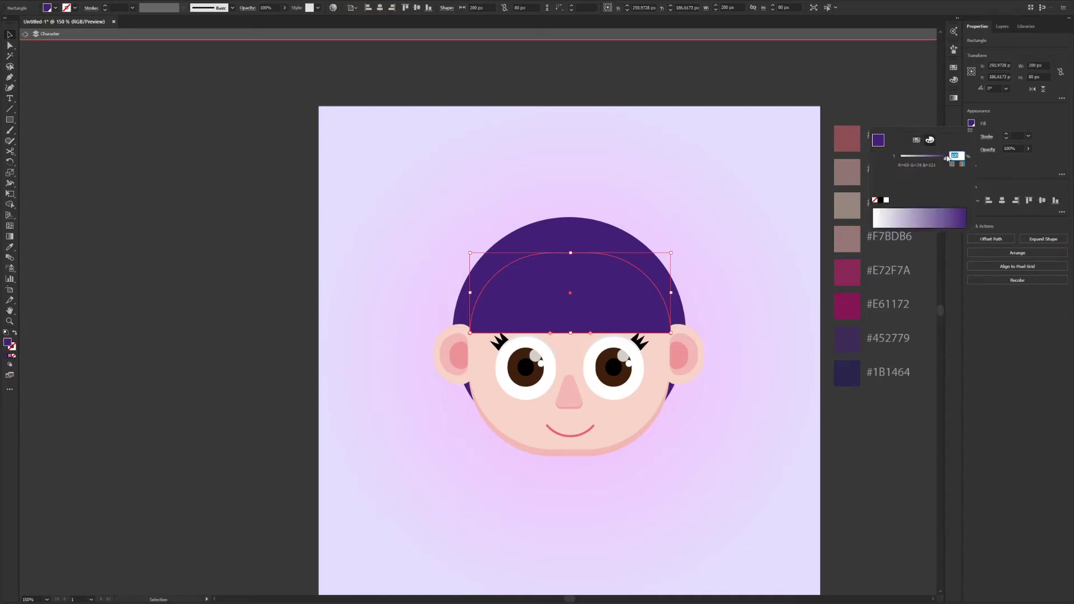
left_click(971, 131)
left_click(984, 160)
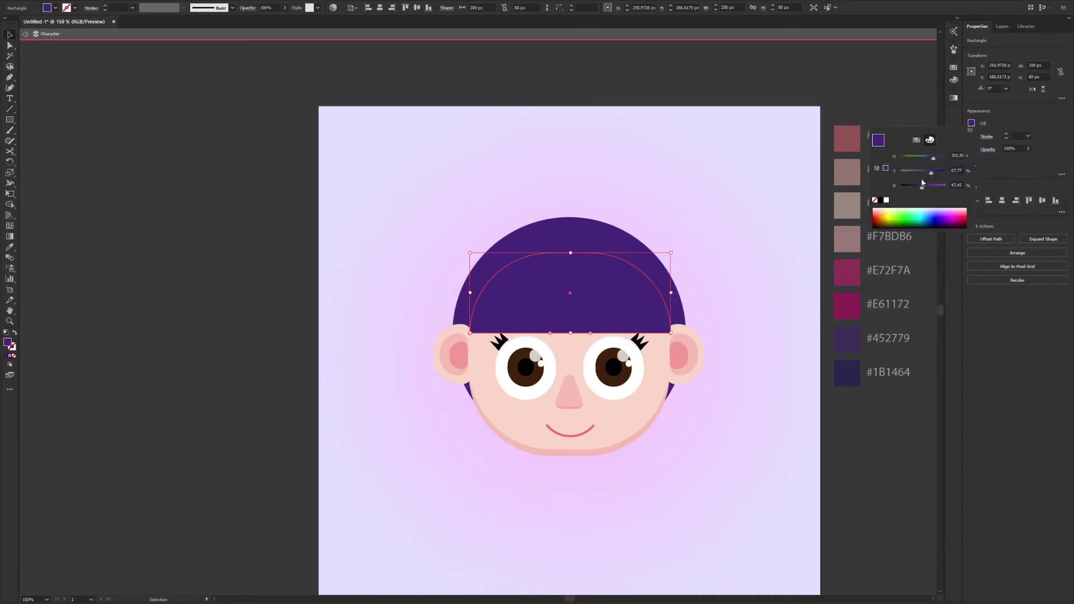
left_click_drag(926, 190, 929, 191)
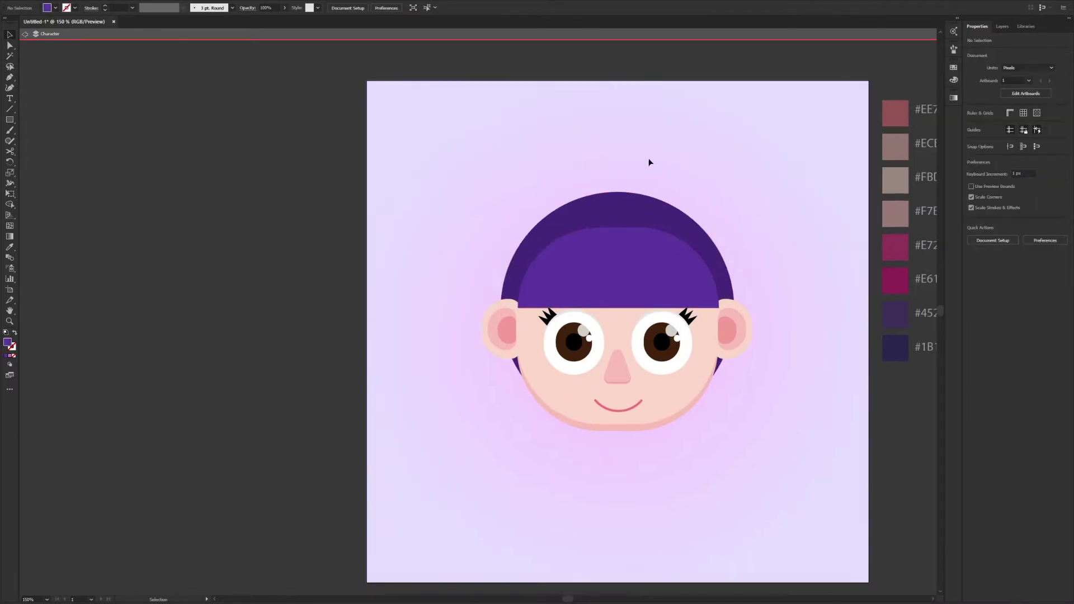
Step: Draw a rectangle about 62 by 27 px at the top of the hair, round its corners and fill it dark brown
scroll(644, 173, "up", 1)
left_click(640, 238)
left_click(203, 150)
left_click(13, 122)
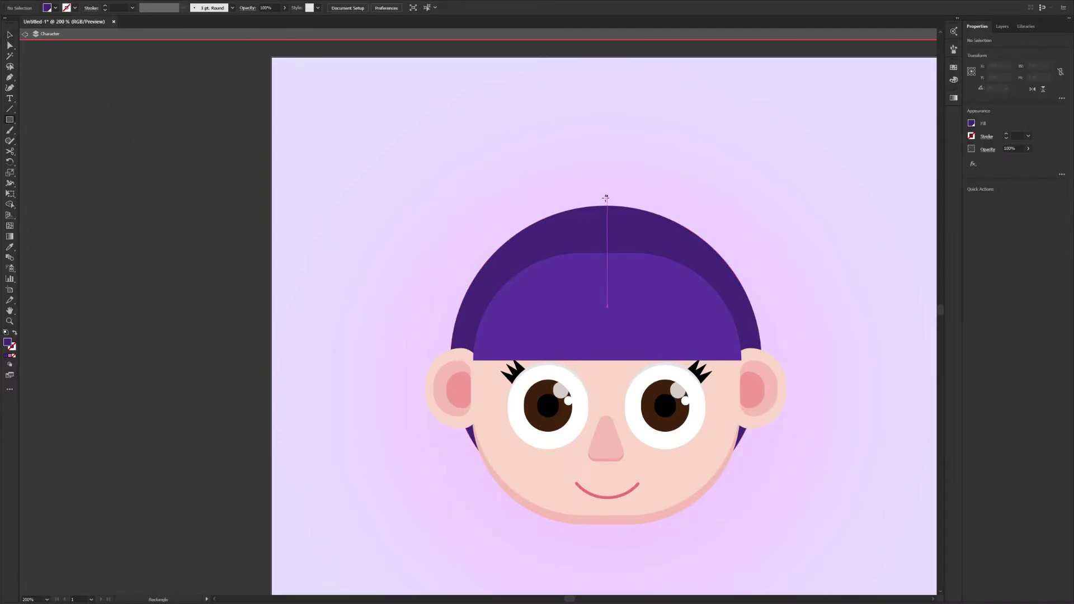
left_click_drag(574, 199, 657, 235)
key("v")
mouse_move(624, 208)
left_mouse_down()
mouse_move(645, 210)
mouse_move(627, 208)
mouse_move(636, 219)
left_mouse_up()
left_click(954, 69)
left_click(929, 91)
left_click(696, 160)
Step: Duplicate the dark brown rounded shape slightly below itself and fill the copy with a medium brown swatch
left_click(636, 205)
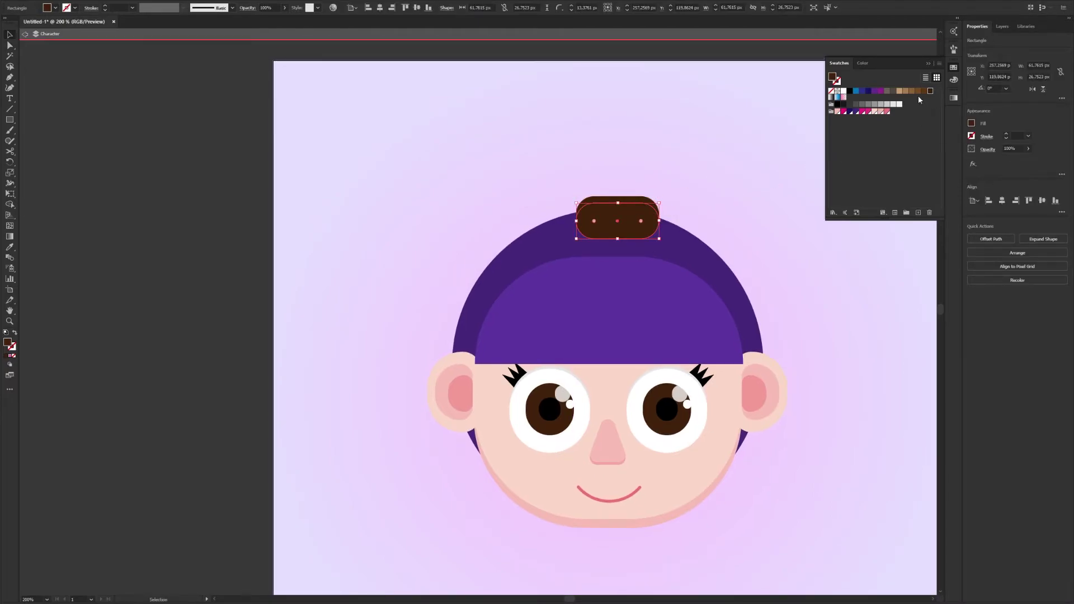
left_click(899, 91)
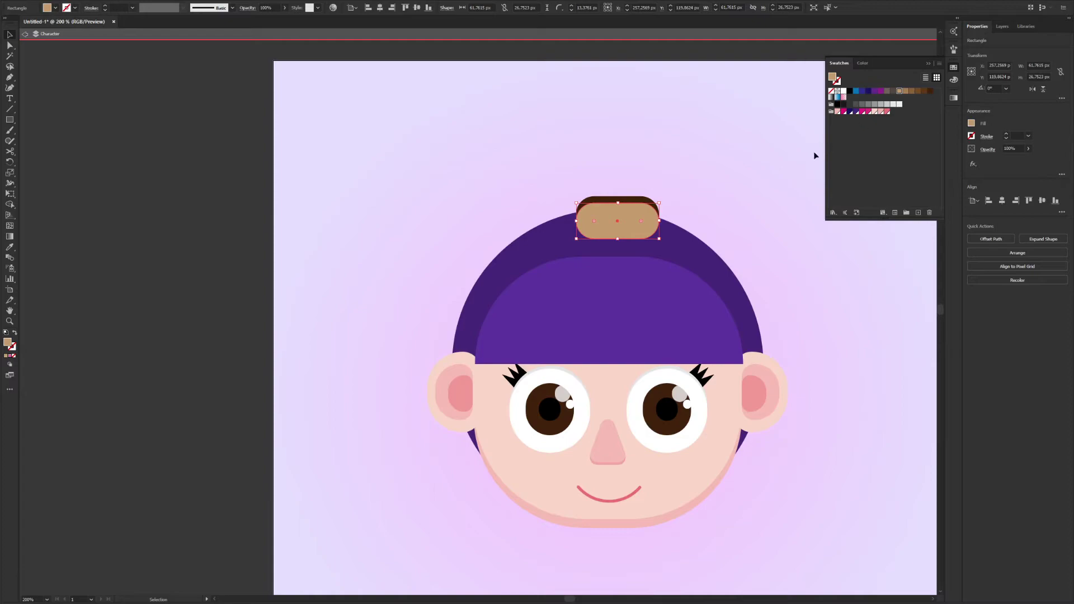
left_click(762, 163)
left_click(636, 217)
left_click(911, 91)
left_click(763, 162)
Step: Group the dark brown and medium brown rounded shapes into one hair tie
left_click(627, 202)
left_click(630, 209, "shift")
right_click(632, 209)
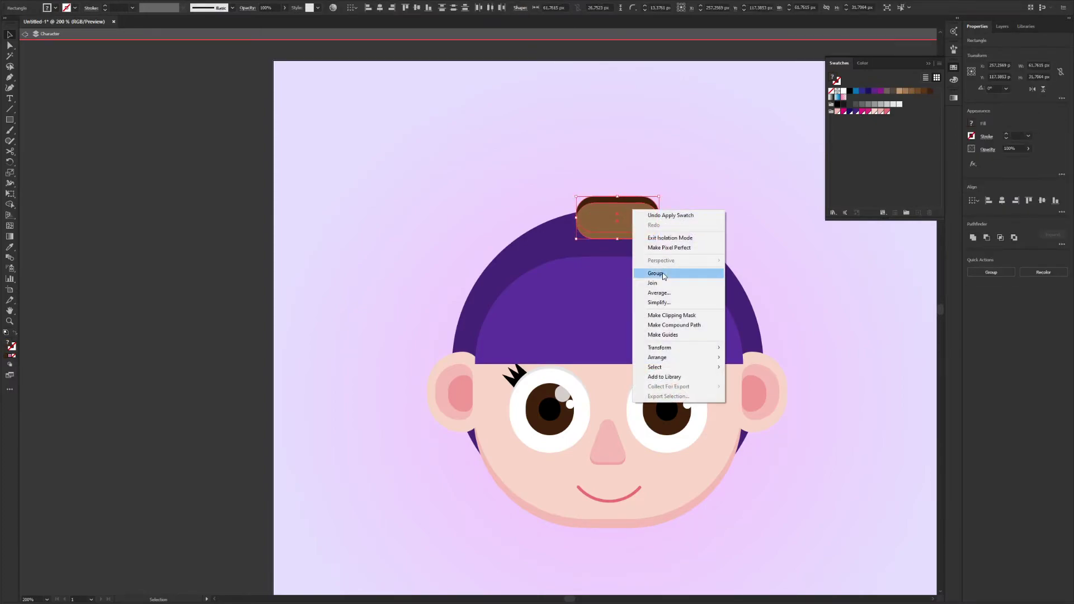
left_click(660, 274)
left_click(690, 177)
Step: Send the hair tie group behind the head and narrow it so it is centred at the top of the hair
left_click(634, 213)
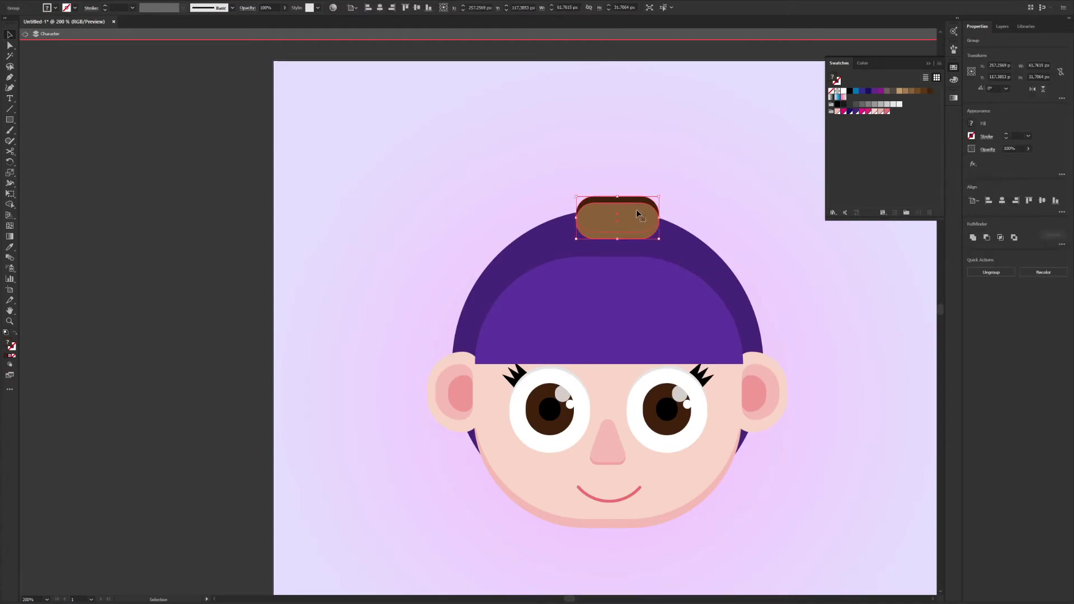
right_click(636, 210)
mouse_move(691, 330)
left_click(757, 359)
left_click_drag(659, 218, 651, 217)
left_click_drag(576, 218, 622, 209)
left_click(688, 182)
Step: Draw a circle about 67 px wide centred on the hair tie and fill it with the #452779 purple swatch
left_click(705, 172)
left_click(309, 119)
left_click_drag(10, 119, 50, 138)
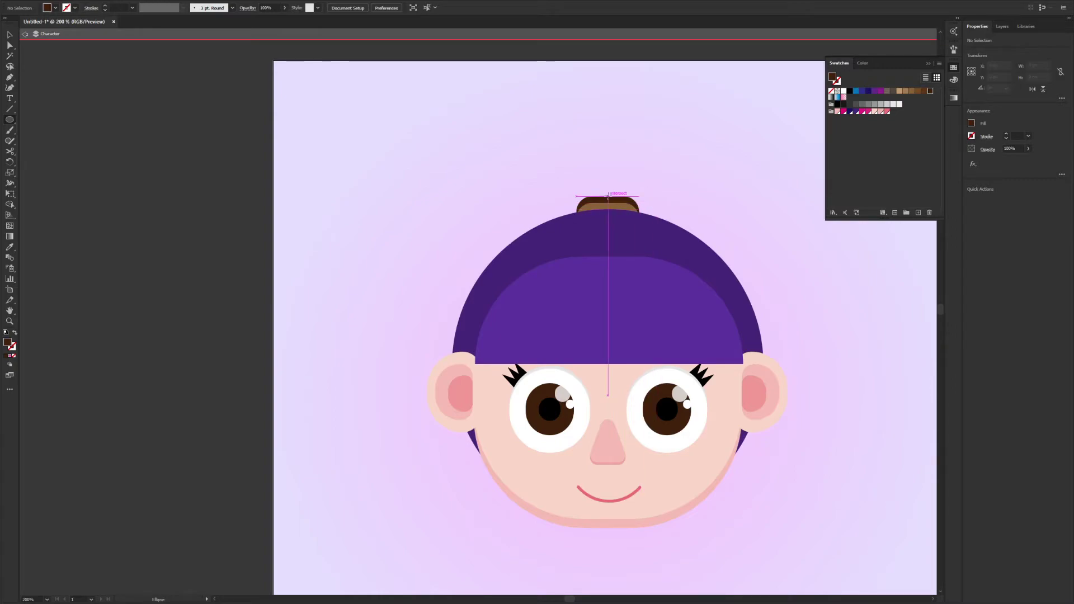
left_click_drag(608, 196, 653, 151)
left_click(850, 112)
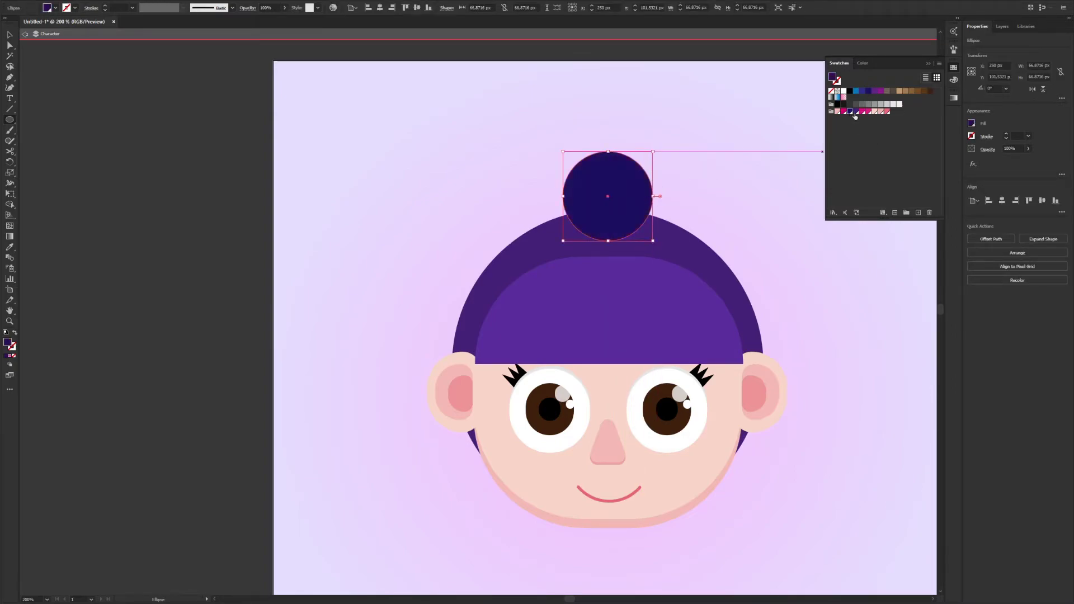
left_click(856, 112)
Step: Darken the bun's purple fill by lowering its HSB brightness
left_click(972, 123)
left_click(970, 130)
left_click(994, 143)
left_click(971, 130)
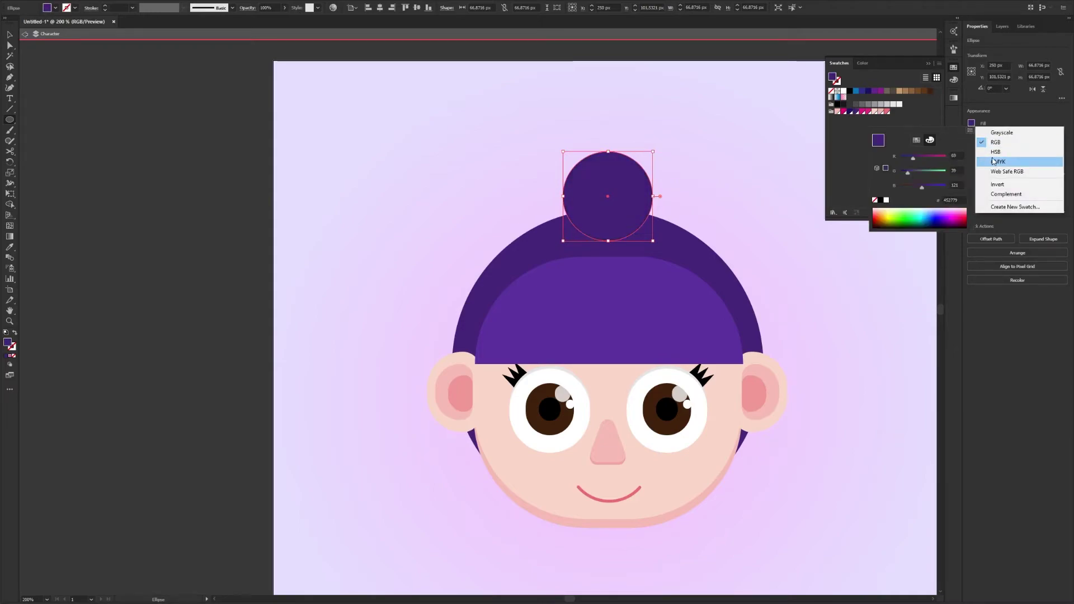
left_click(995, 151)
left_click_drag(923, 187, 915, 189)
key("v")
Step: Send the bun circle behind the hair tie and widen it into an oval
left_click(614, 187)
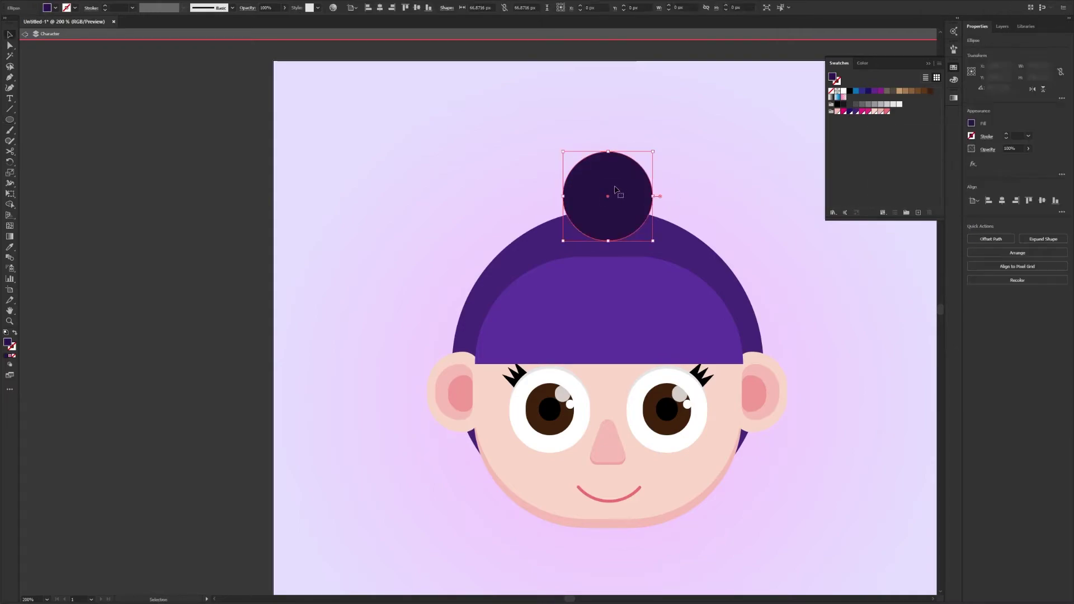
left_click(1017, 253)
left_click(1001, 299)
left_click(928, 64)
left_click_drag(612, 179, 668, 214)
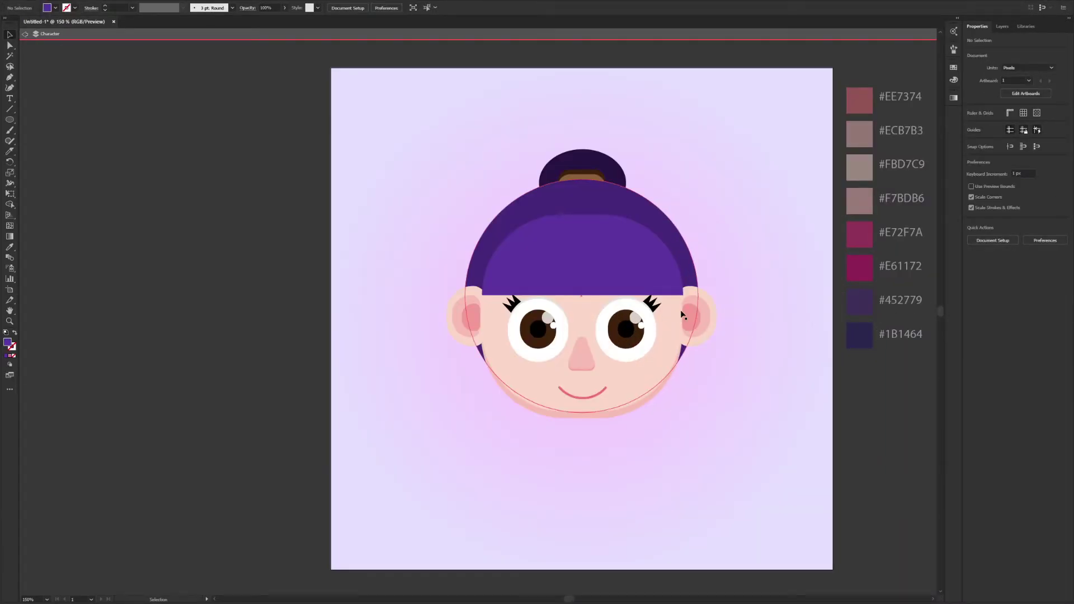
Step: Cut the fringe with the Knife along a curve that separates a slice on its right side
key("space")
left_click_drag(674, 418, 584, 412)
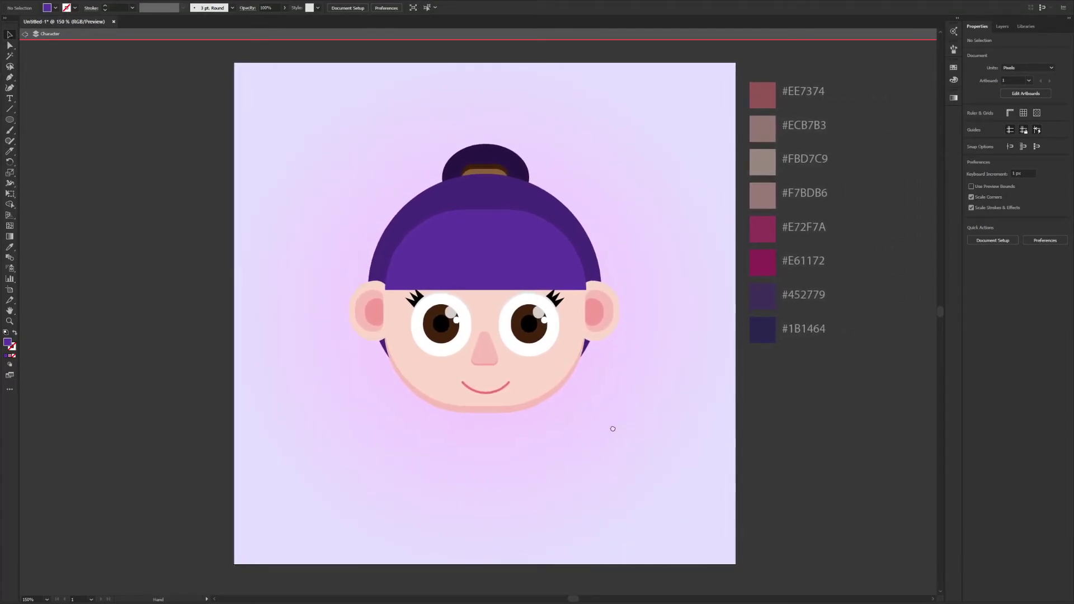
left_click(11, 153)
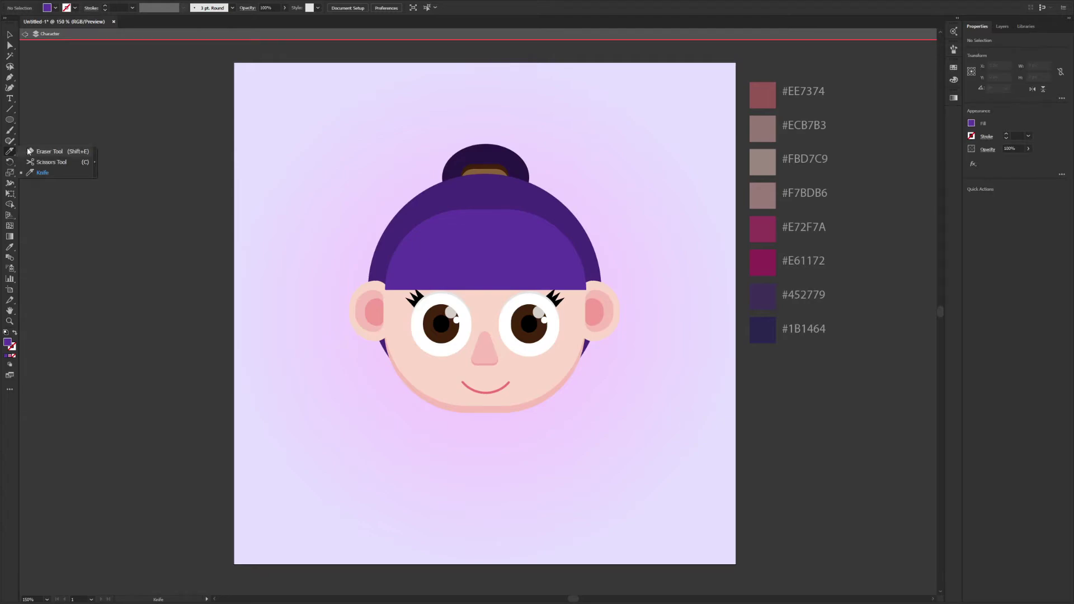
left_click(46, 174)
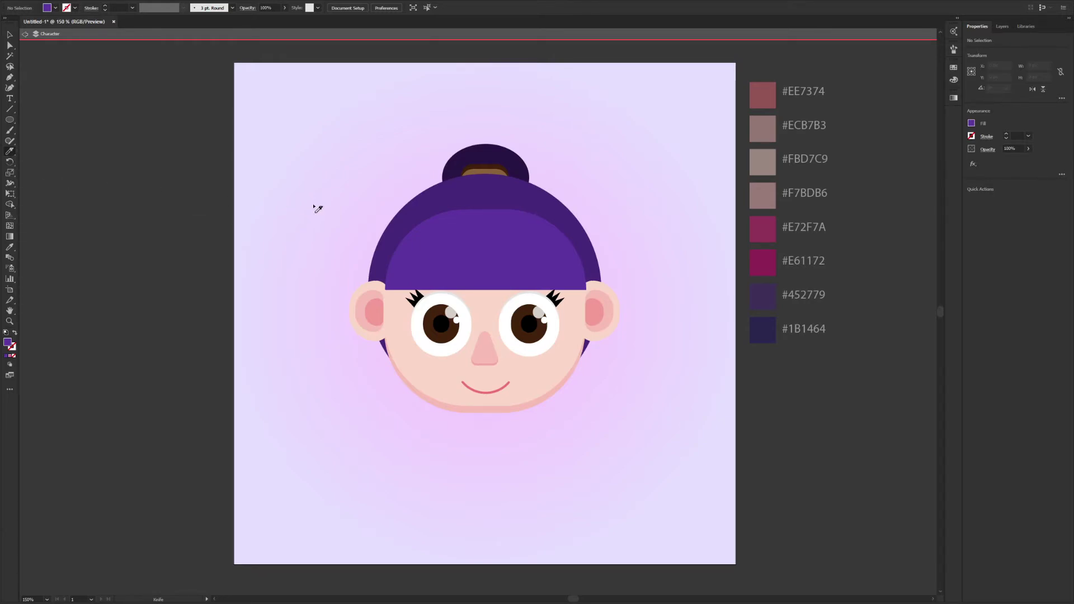
key("v")
left_click(557, 278)
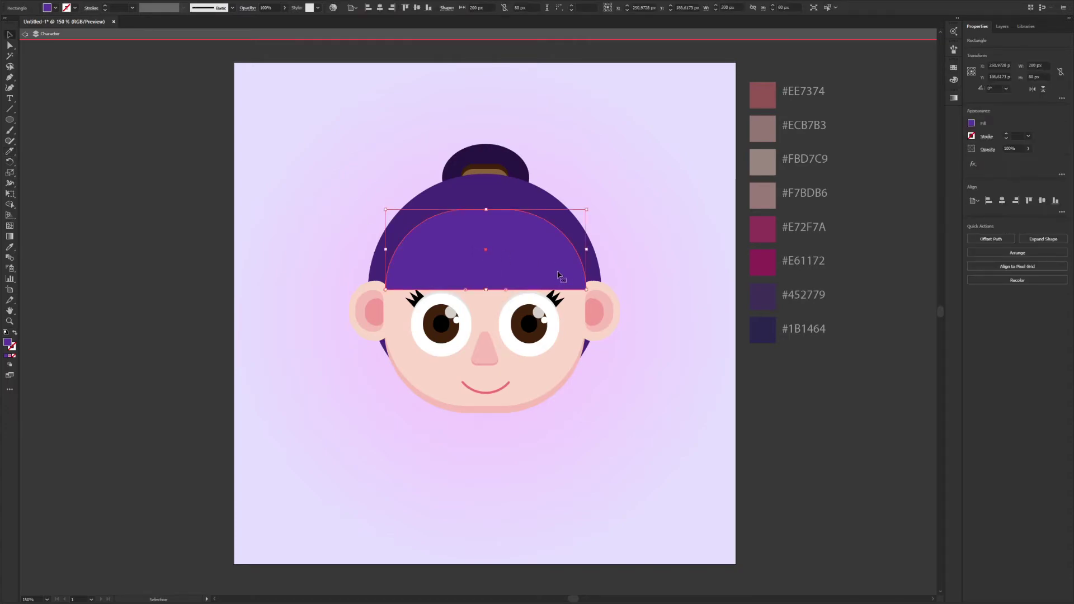
left_click(11, 152)
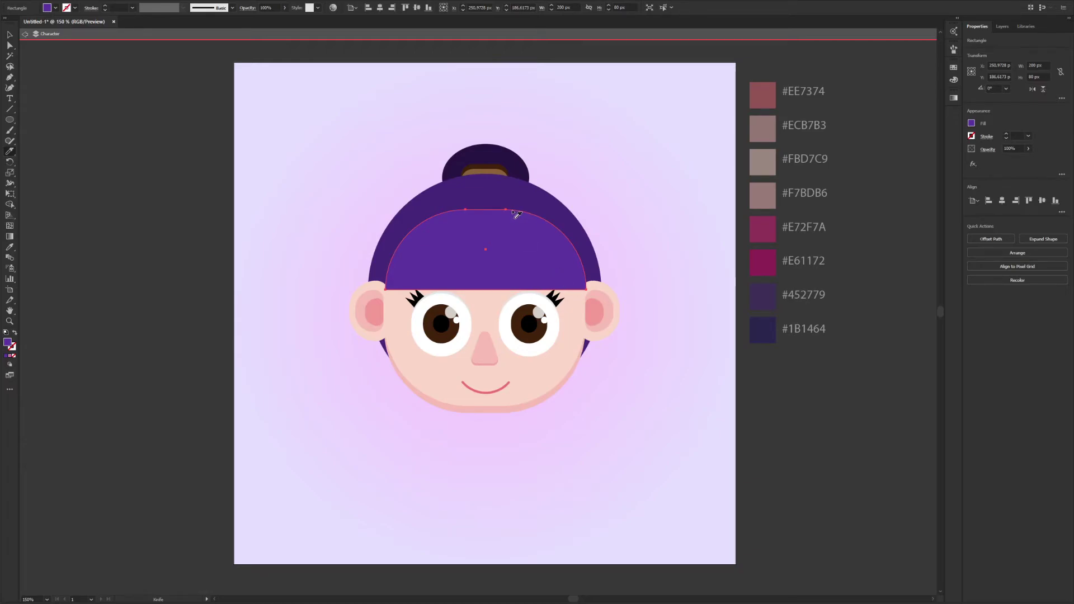
mouse_move(547, 256)
left_mouse_down()
mouse_move(559, 304)
mouse_move(593, 299)
mouse_move(594, 255)
mouse_move(581, 226)
left_mouse_up()
left_click_drag(510, 209, 506, 209)
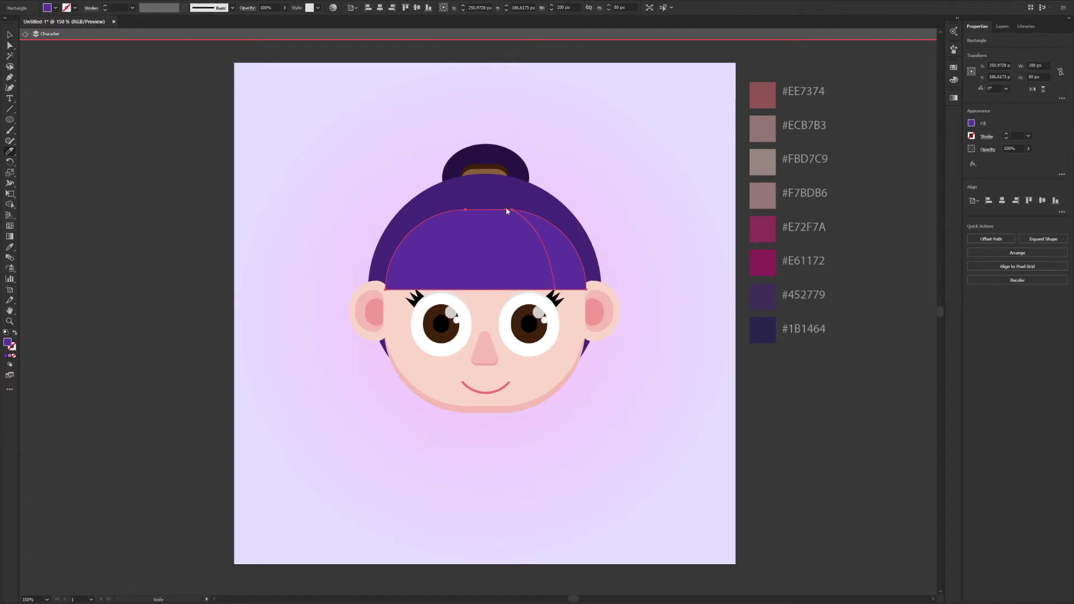
Step: Fill the fringe's right slice with the dark purple sampled from the hair circle
left_click(571, 226, "ctrl")
key("i")
left_click(530, 189)
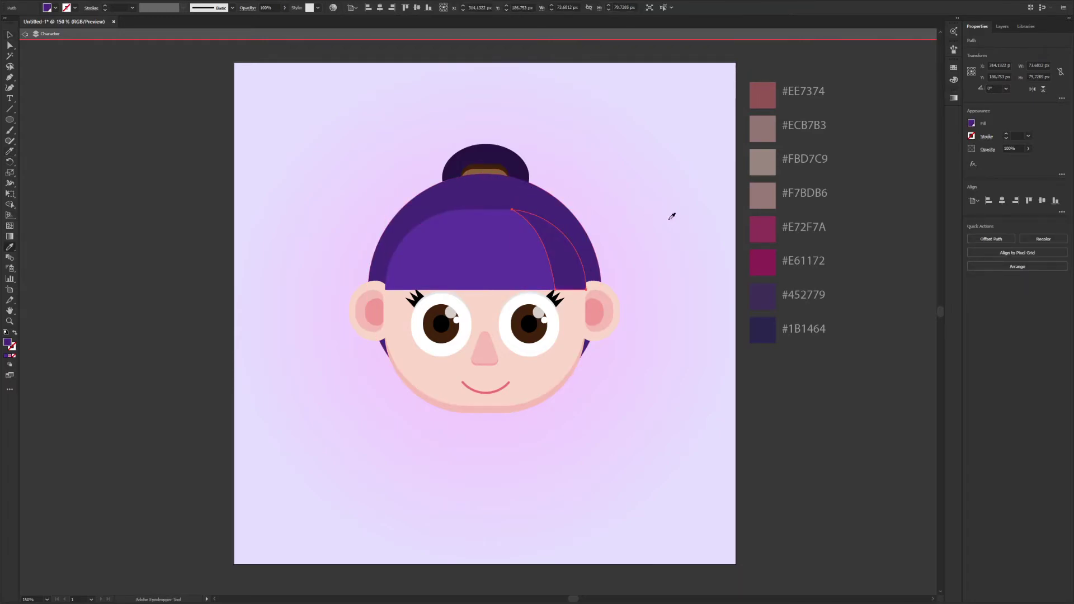
key("v")
left_click(689, 228)
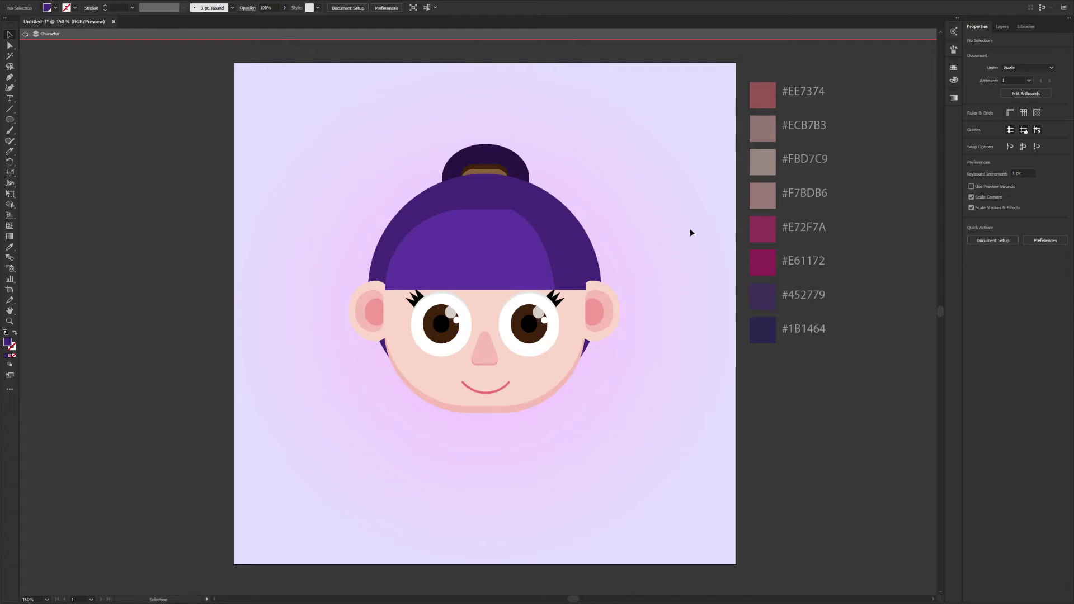
Step: Lighten the right fringe slice by lowering its fill tint so it falls between the fringe and hair colours
left_click(574, 235, "ctrl")
left_click(973, 127)
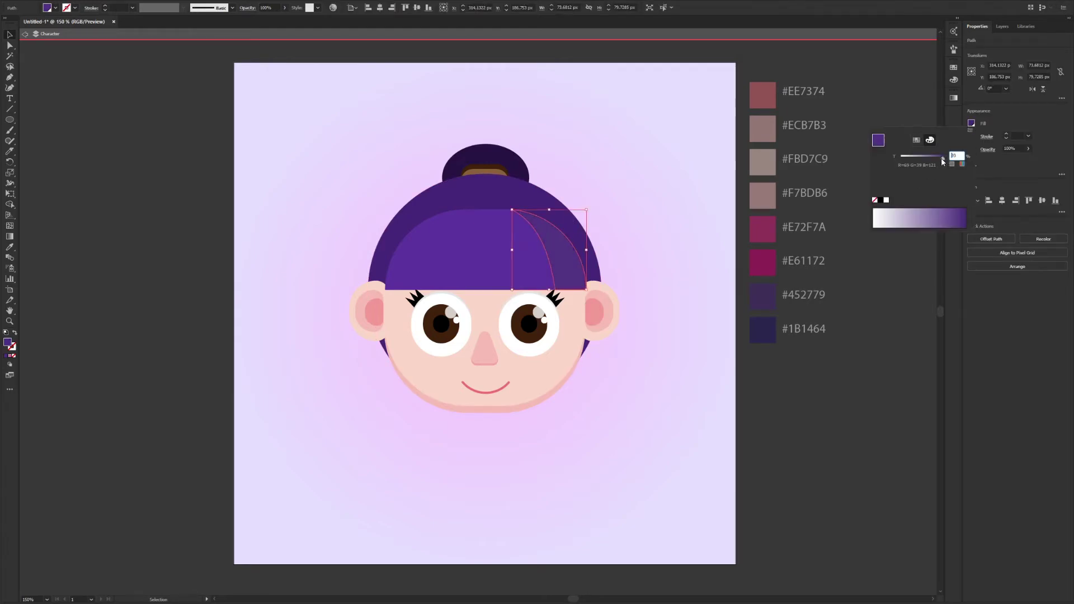
left_click(963, 155)
left_click(982, 149)
left_click(891, 365)
left_click(891, 364)
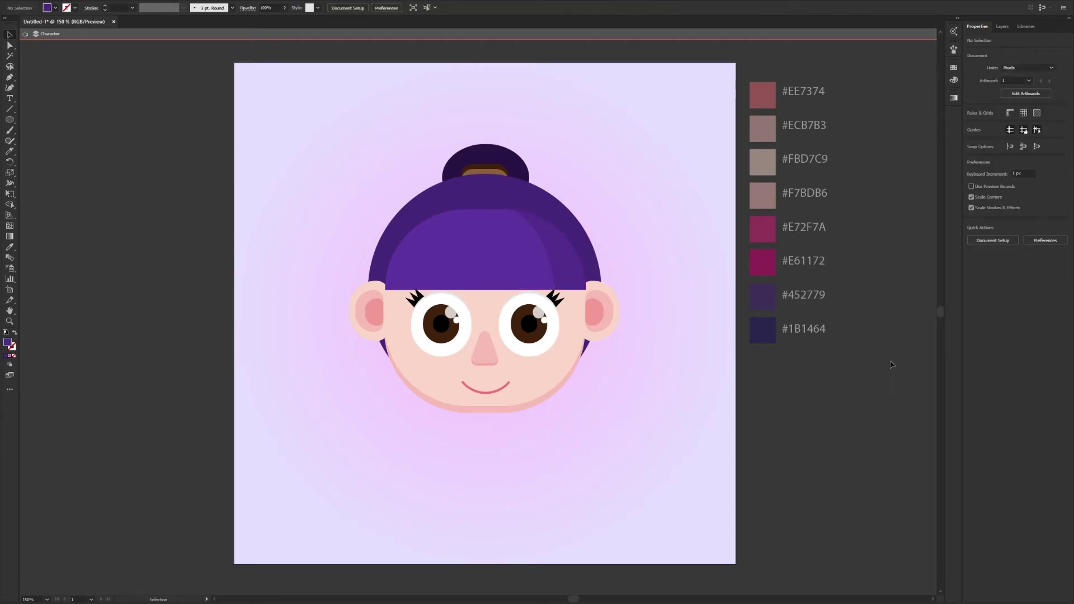
Step: Cut the hair circle with the Knife along a curve from the bun down to the right ear
left_click(527, 202)
key("k")
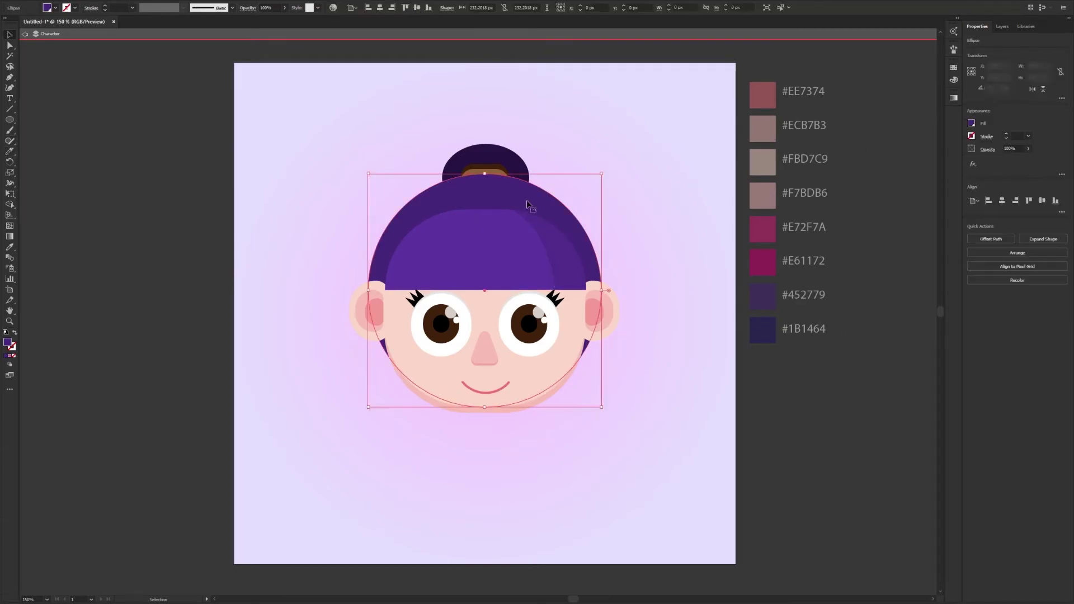
mouse_move(485, 172)
left_mouse_down()
mouse_move(578, 306)
mouse_move(615, 286)
left_mouse_up()
key("v")
Step: Fill the right slice of the hair circle with the very dark purple sampled from the bun
left_click(632, 221)
left_click(572, 223)
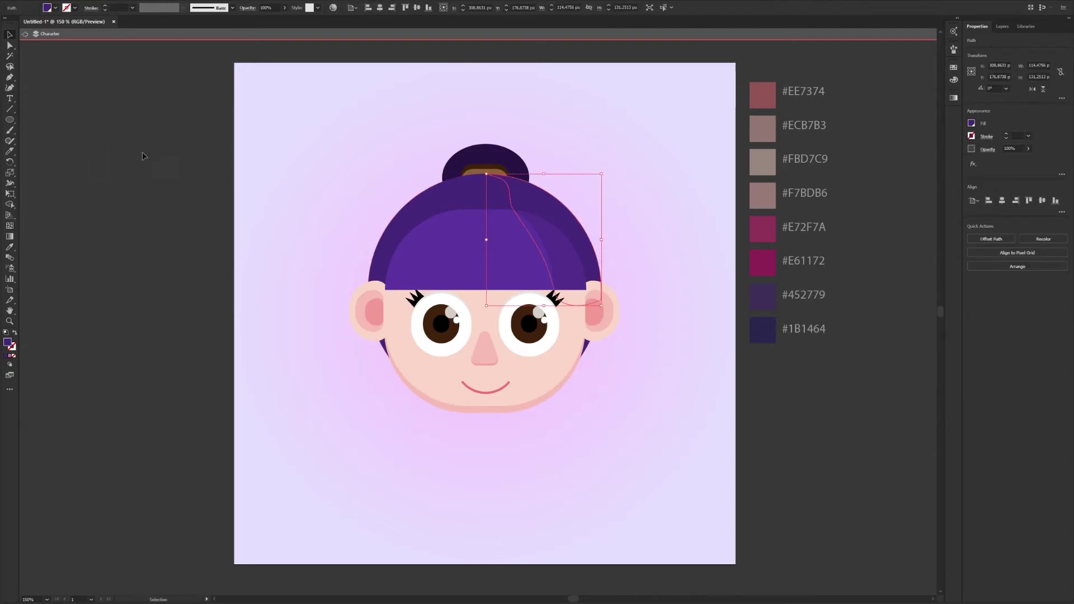
key("i")
left_click(476, 157)
key("v")
left_click(672, 233)
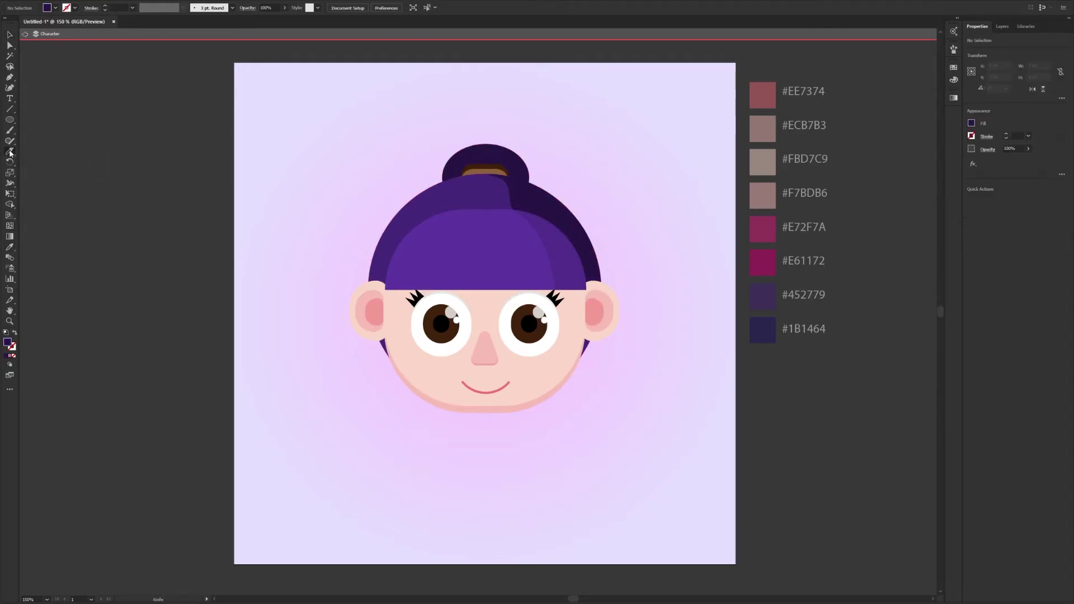
Step: Cut a narrow tapered strand right of the fringe's centre and fill it with the right slice's darker purple
key("Escape")
key("v")
left_click(475, 251)
left_click(9, 151)
left_click_drag(522, 296, 512, 297)
key("v")
left_click(659, 246)
left_click(516, 274)
key("Delete")
left_click(532, 238)
Step: Cut a tapered strand from the fringe's left side and a curved slice along the hair circle's left edge
left_click(9, 151)
mouse_move(398, 295)
left_mouse_down()
mouse_move(428, 245)
mouse_move(403, 297)
left_mouse_up()
key("v")
left_click(427, 196)
left_click(9, 152)
mouse_move(435, 185)
left_mouse_down()
mouse_move(372, 191)
mouse_move(432, 180)
left_mouse_up()
key("v")
Step: Cut the bun with the Knife and fill its left part with the purple sampled from the hair circle
left_click(465, 158)
left_click(10, 151)
mouse_move(477, 138)
left_mouse_down()
mouse_move(480, 147)
mouse_move(474, 138)
left_mouse_up()
key("v")
left_click(428, 147)
left_click(463, 159)
key("i")
left_click(428, 204)
key("v")
Step: Fill the left slice of the hair circle with the lighter purple sampled from the fringe
left_click(384, 240)
key("i")
left_click(449, 267)
key("v")
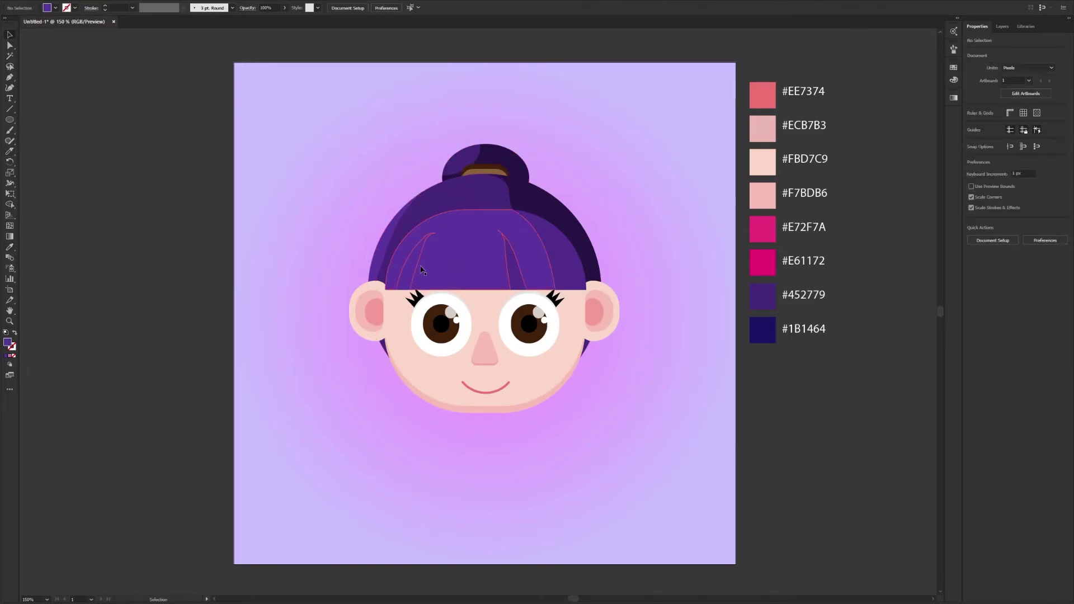
Step: Lighten the fringe's left strand by raising its HSB brightness to make a highlight
left_click(411, 266)
left_click(971, 123)
left_click(970, 129)
left_click(1000, 151)
left_click_drag(928, 187, 933, 188)
left_click(812, 447)
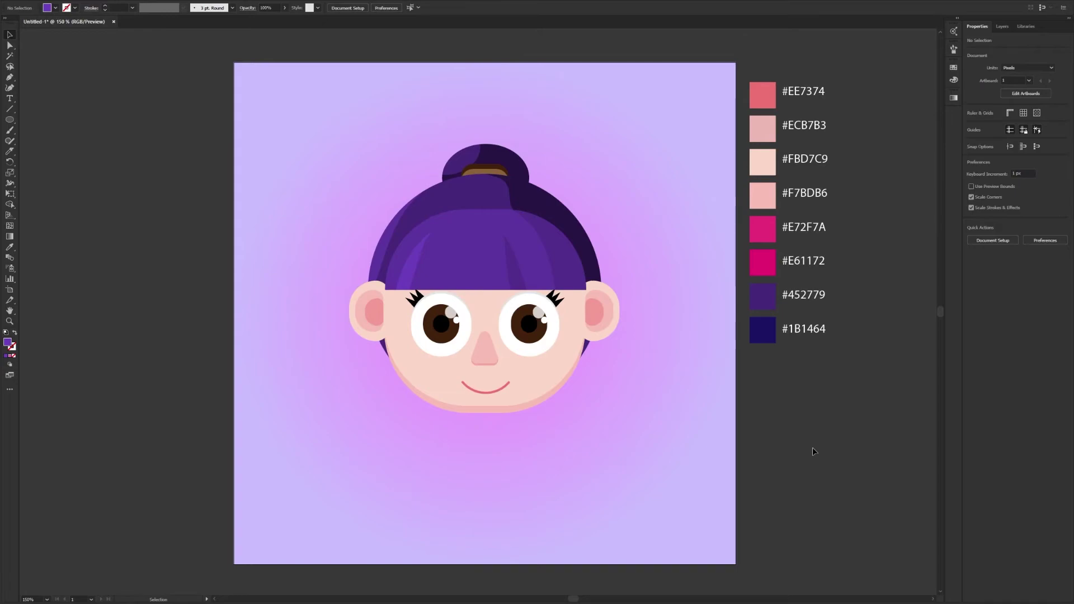
Step: Create a 50 by 75 px rounded rectangle below the face for the neck
scroll(471, 437, "up", 1)
left_click(12, 120)
left_click(11, 122)
left_click(42, 131)
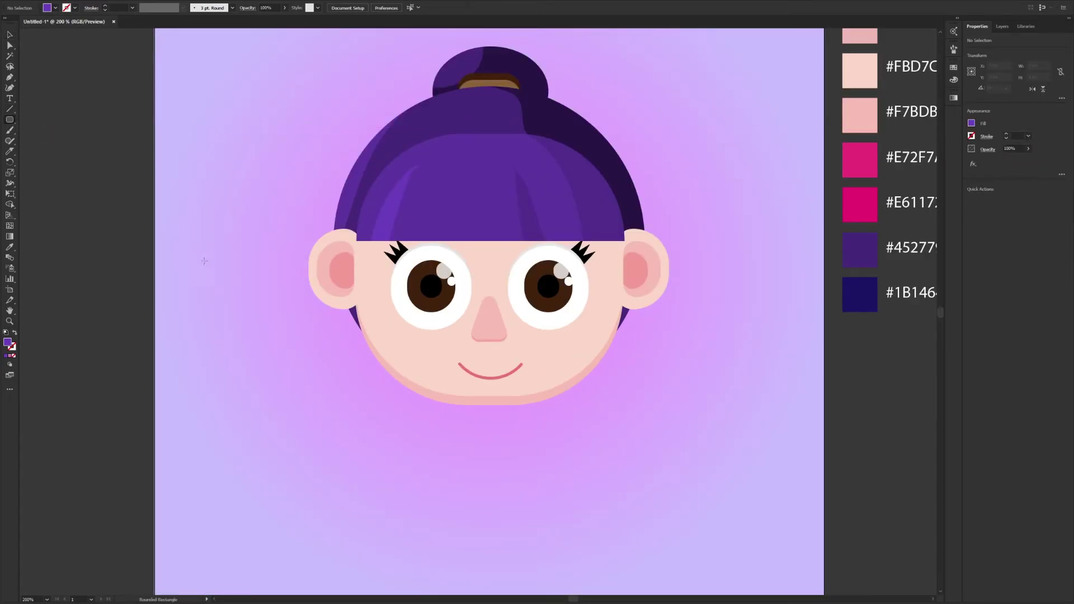
left_click(488, 458)
key("Tab")
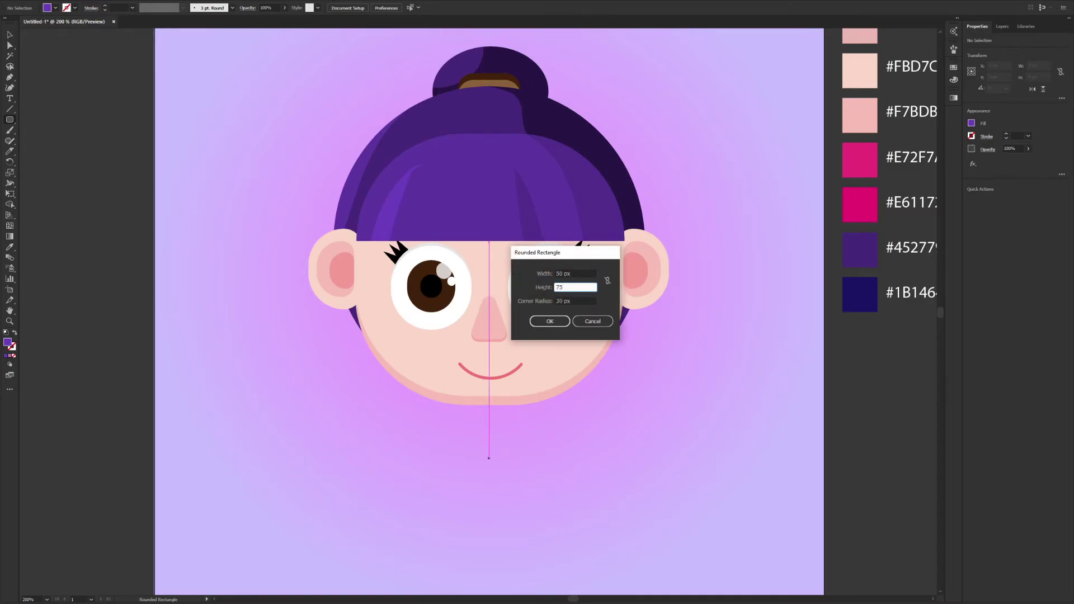
key("Tab")
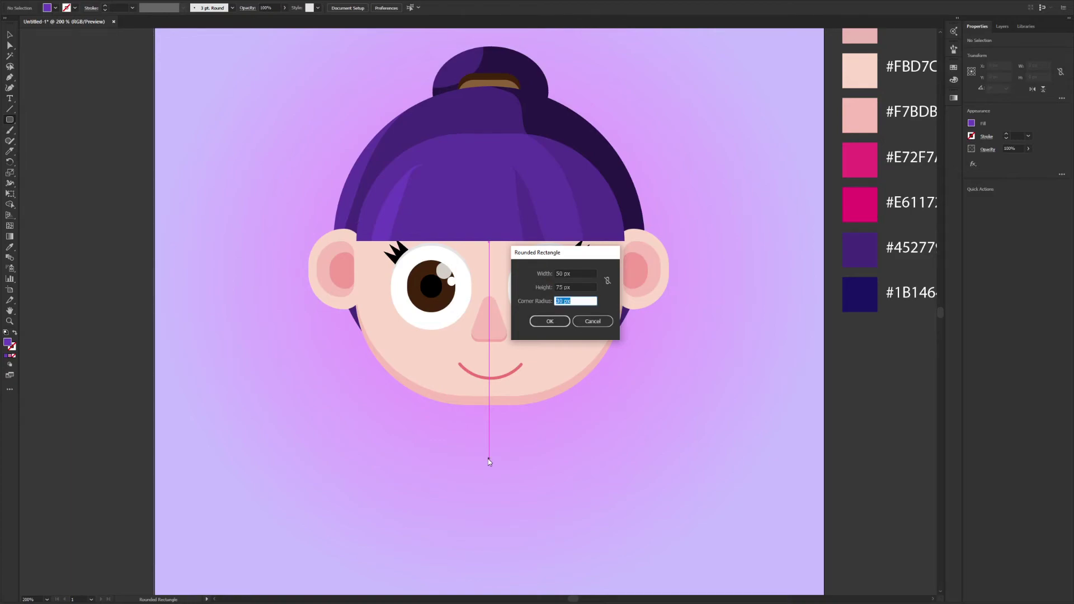
left_click(540, 320)
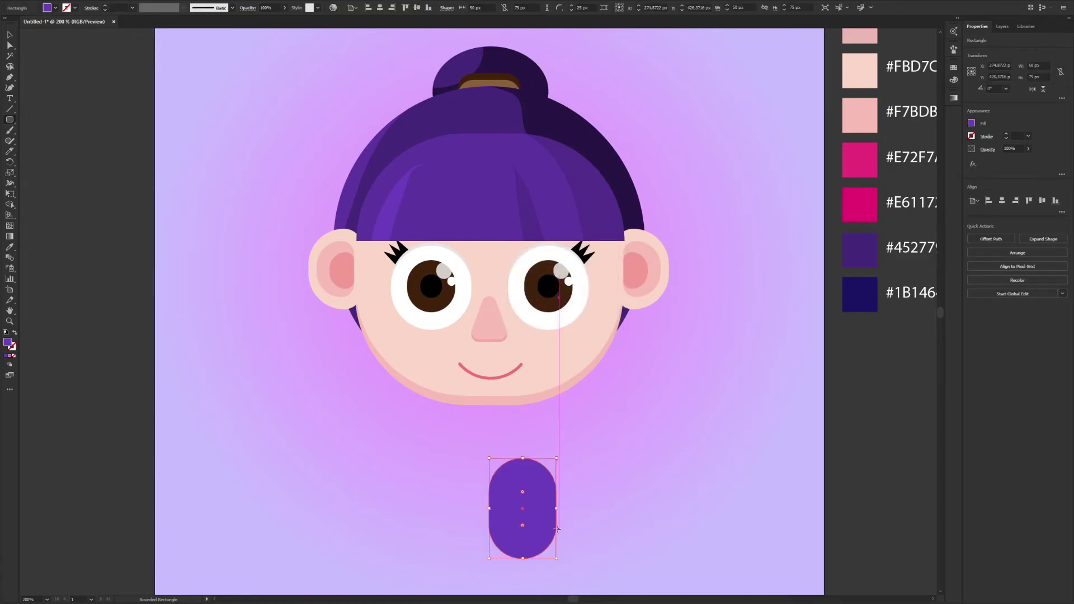
Step: Fill the neck shape with the face's skin colour and centre it under the chin
key("v")
key("i")
left_click(551, 369)
key("v")
left_click_drag(497, 496, 496, 464)
Step: Send the neck shape behind the head
right_click(502, 457)
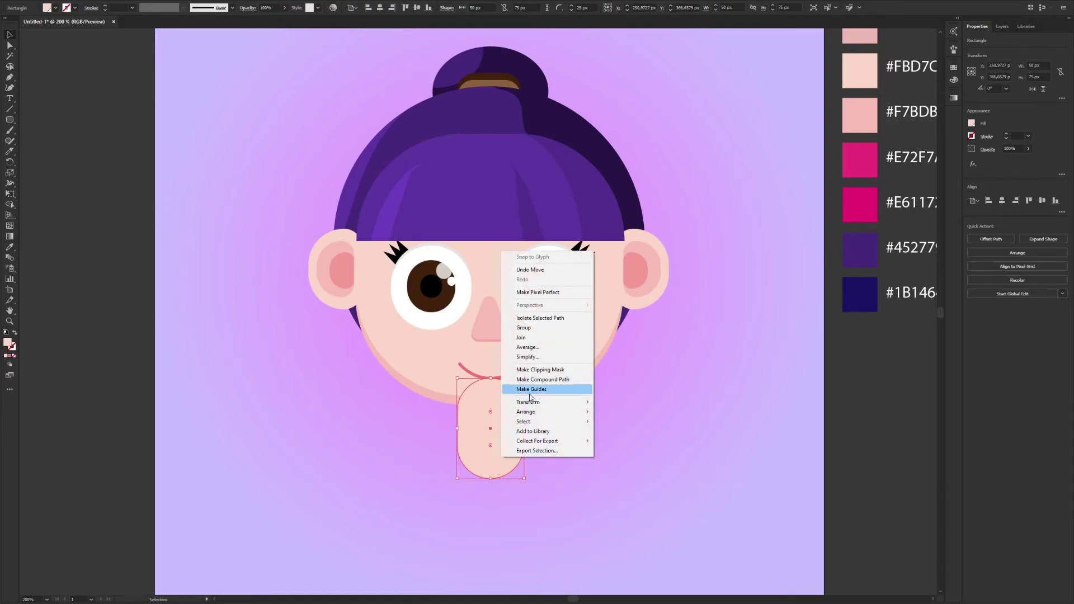
mouse_move(533, 411)
left_click(644, 430)
left_click(565, 450)
Step: Draw a rectangle about 50 by 24 px across the top of the neck, overlapping the chin, for a shadow
left_click_drag(565, 451, 601, 453)
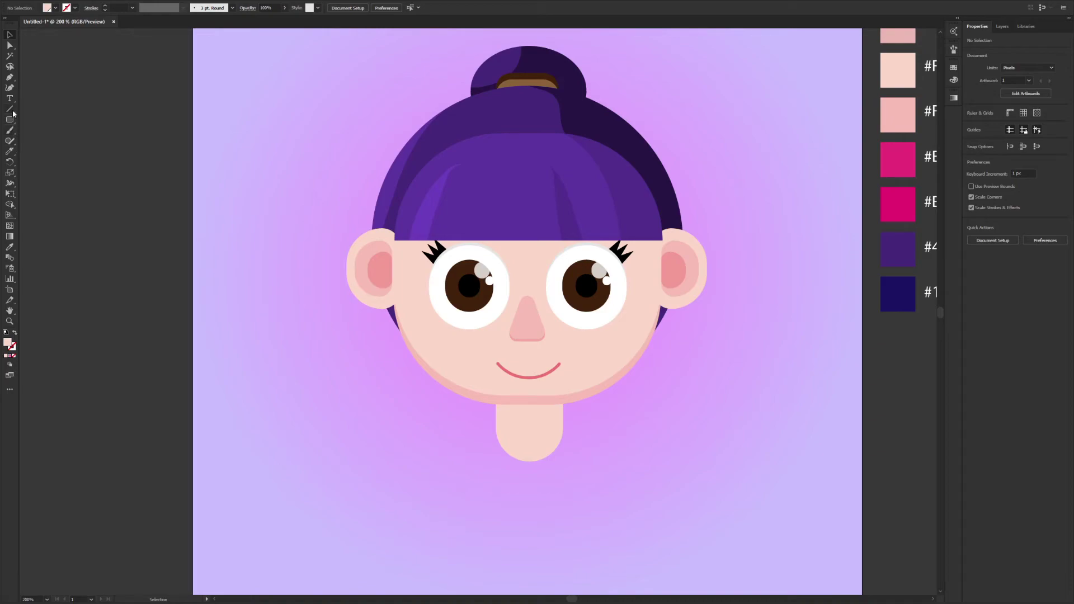
left_click(10, 122)
left_click(45, 120)
left_click_drag(496, 418, 562, 386)
Step: Fill the neck shadow rectangle with the translucent pink sampled from the inner ear and move it up slightly
key("i")
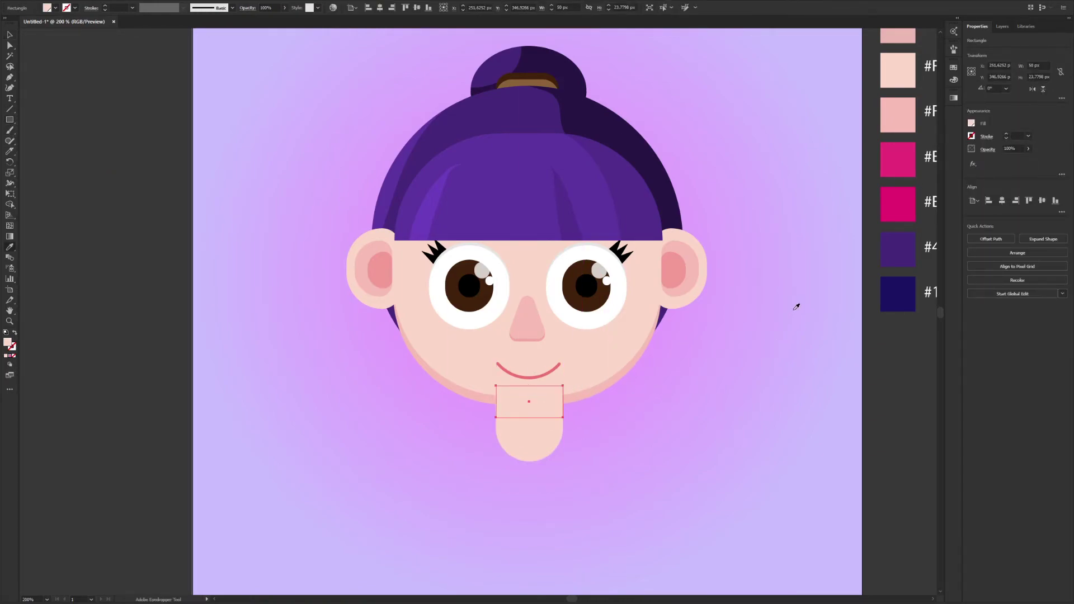
left_click(688, 273)
key("v")
left_click_drag(546, 416, 546, 411)
Step: Restack the pink shadow rectangle so it sits behind the face but in front of the neck
scroll(546, 411, "up", 1)
right_click(551, 403)
mouse_move(587, 361)
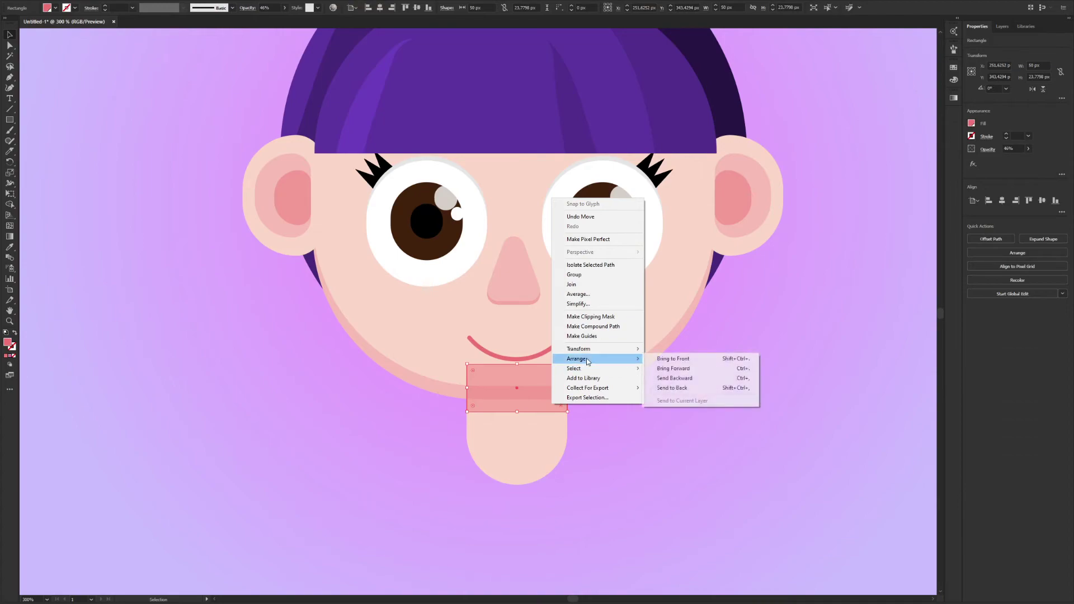
left_click(658, 388)
right_click(552, 404)
left_click(671, 368)
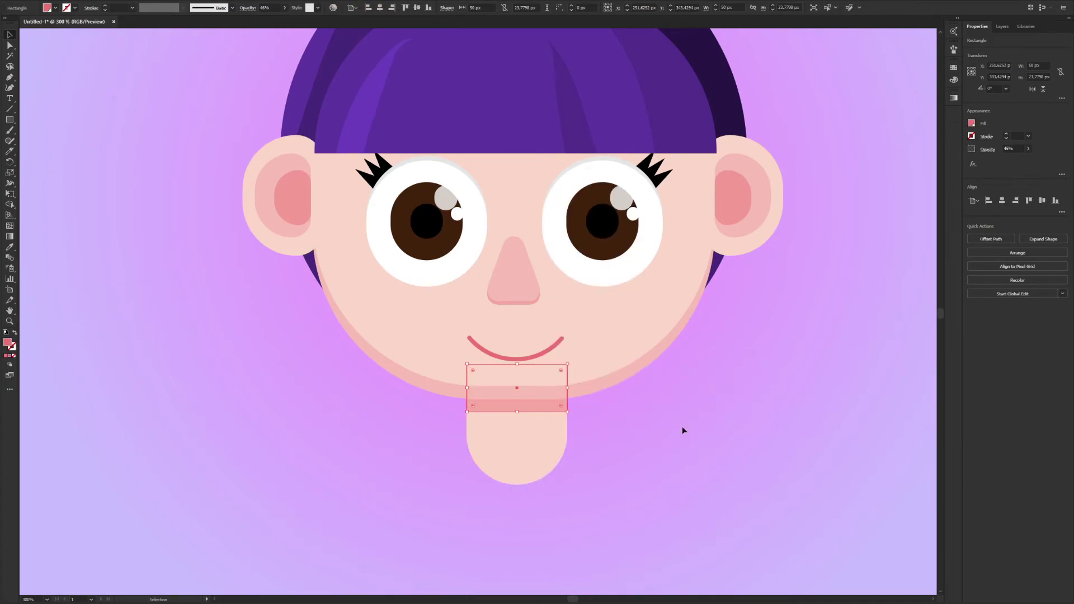
left_click(682, 429)
scroll(697, 444, "down", 1)
left_click_drag(692, 446, 749, 411)
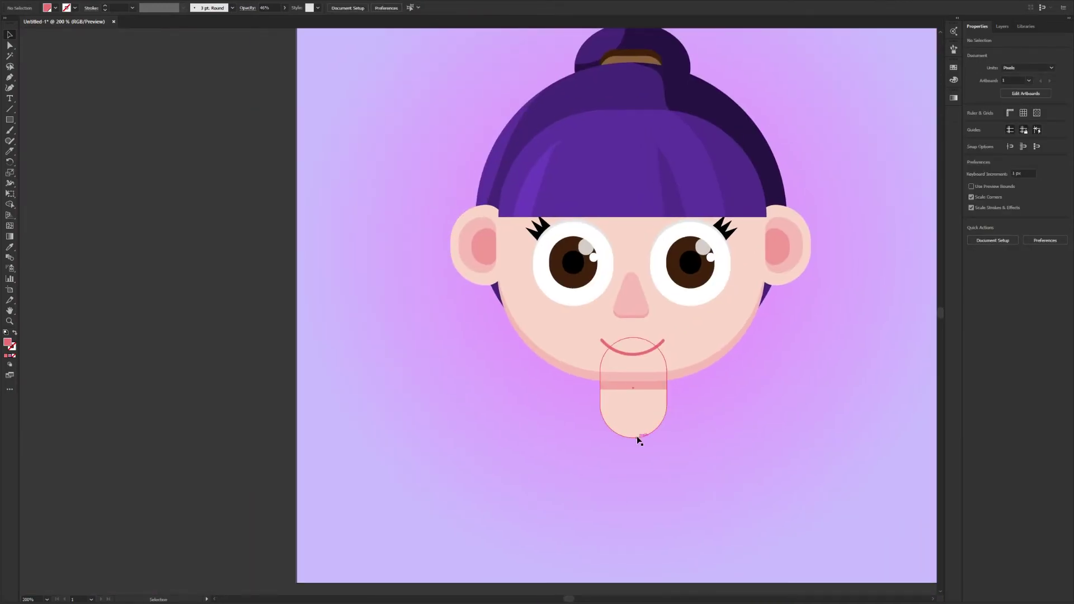
Step: Draw a downward-pointing three-sided polygon with rounded corners for the collar and move it up over the lower neck
scroll(724, 452, "down", 2)
left_click(9, 121)
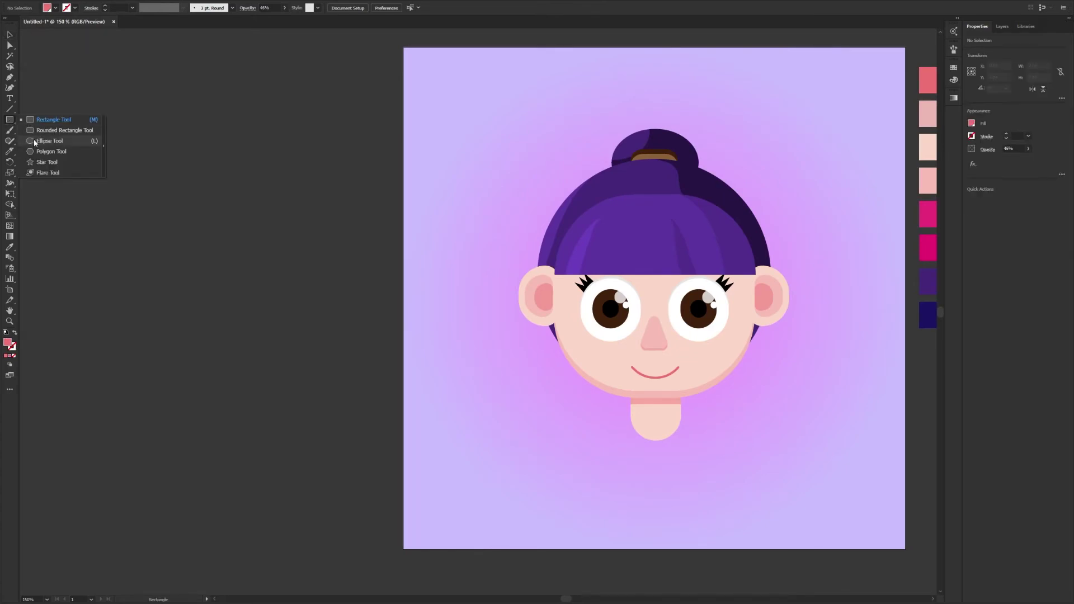
left_click(44, 151)
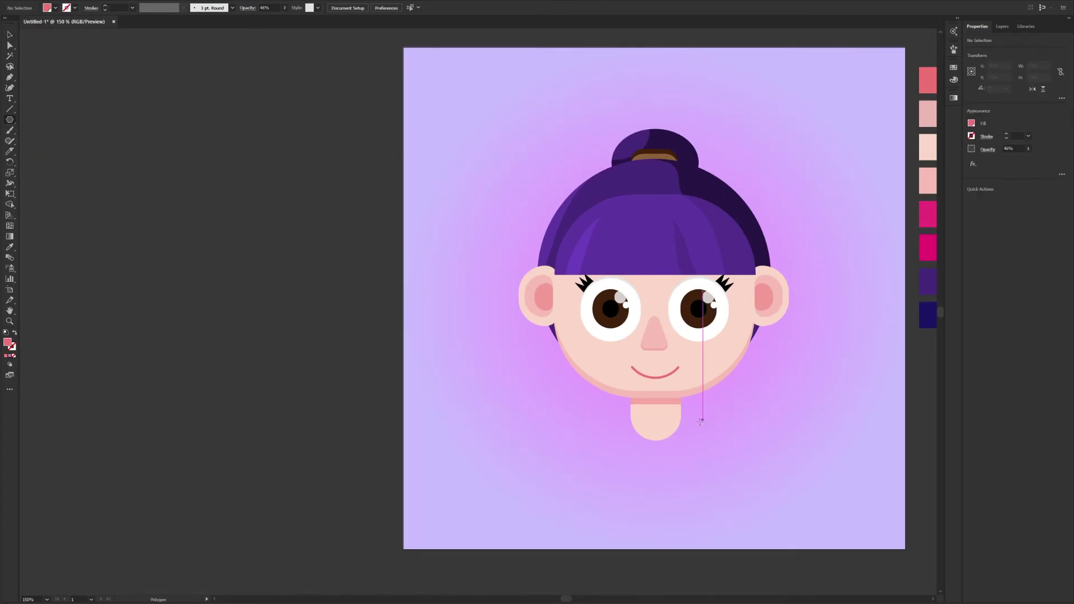
left_click(660, 453)
type("3")
left_click(706, 290)
left_click_drag(707, 402, 571, 542)
key("v")
left_click_drag(662, 479, 659, 445)
Step: Restack the coral collar polygon so it sits behind the neck
right_click(659, 444)
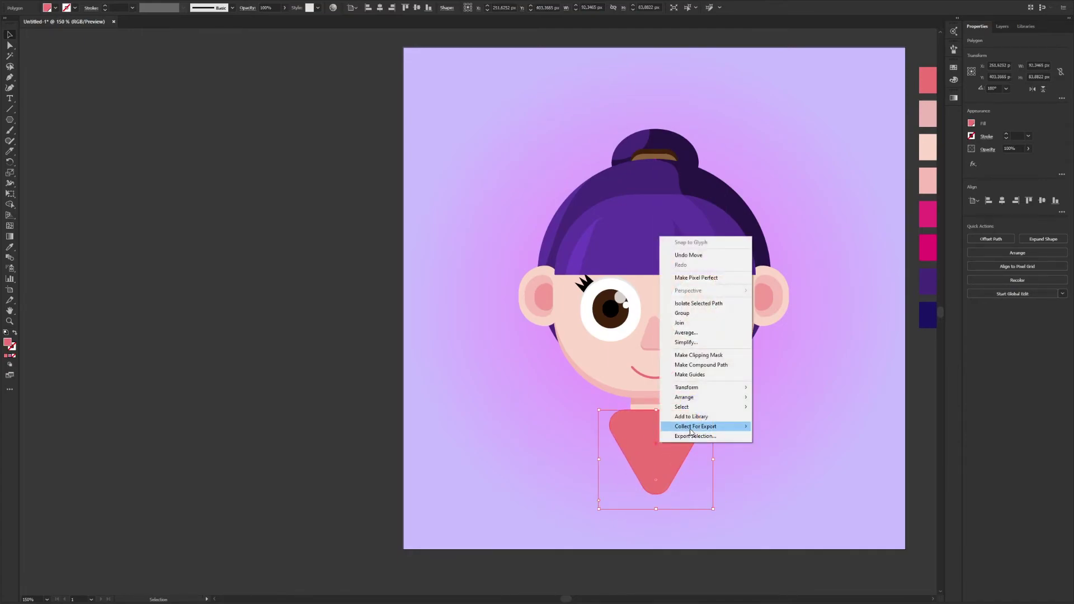
mouse_move(692, 397)
left_click(816, 427)
Step: Flatten and widen the collar polygon, centre it under the neck, and set its width to 115 px
left_click_drag(663, 461, 662, 458)
left_click_drag(655, 504, 656, 479)
left_click_drag(713, 443, 740, 453)
left_click_drag(659, 498, 659, 482)
left_click_drag(661, 454, 658, 454)
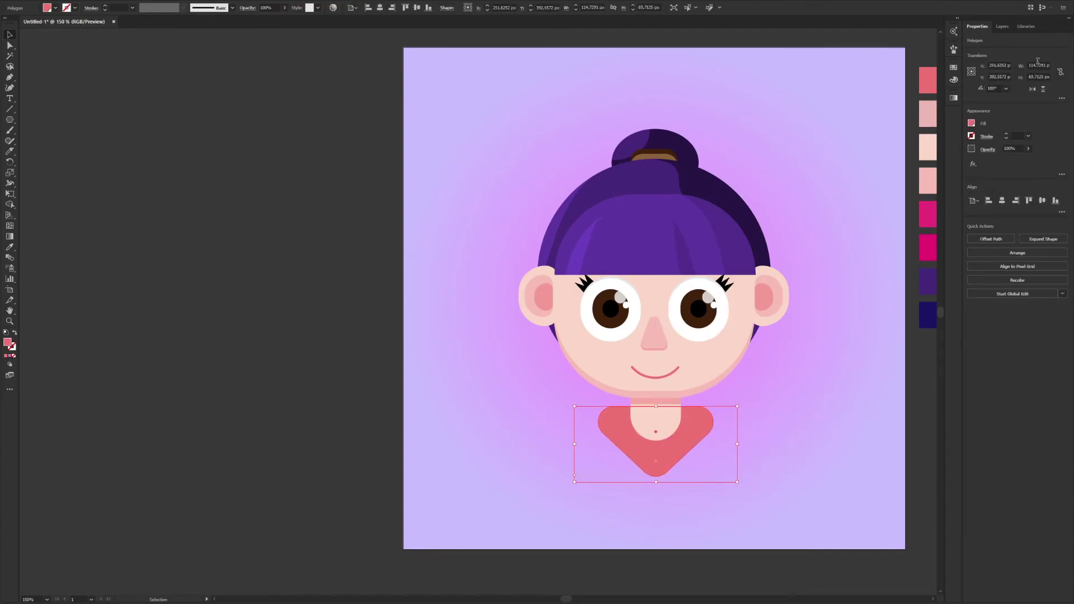
type("115")
key("Tab")
Step: Duplicate the collar slightly lower and cut away the overlap, leaving a thin strip along its bottom edge
left_click_drag(668, 455, 665, 454)
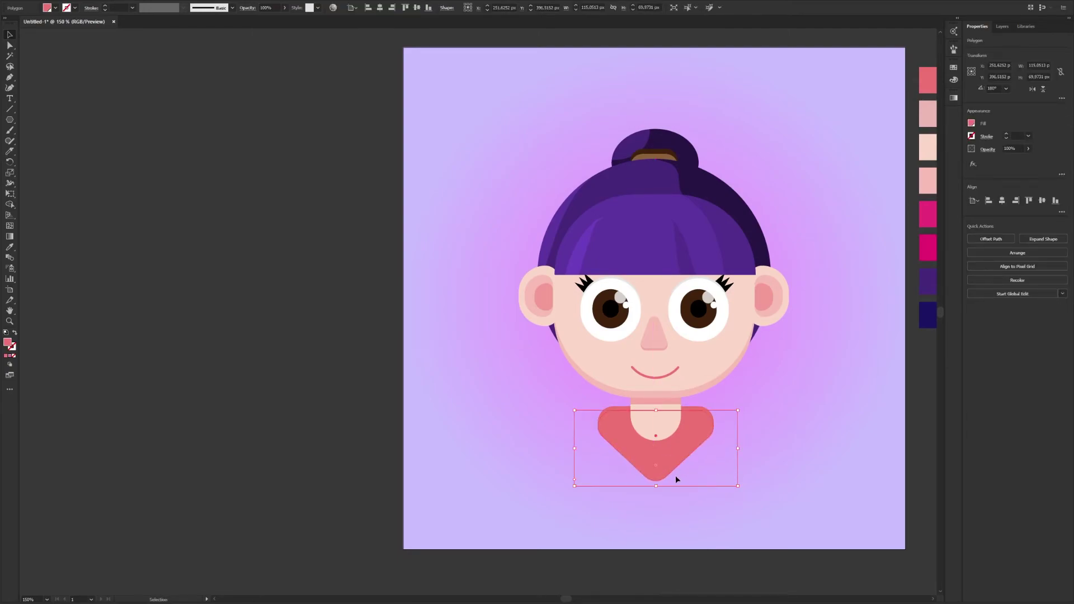
scroll(676, 479, "up", 2)
left_click(621, 380)
left_click(560, 342)
left_click(559, 330, "shift")
left_click(636, 453)
scroll(789, 441, "down", 5)
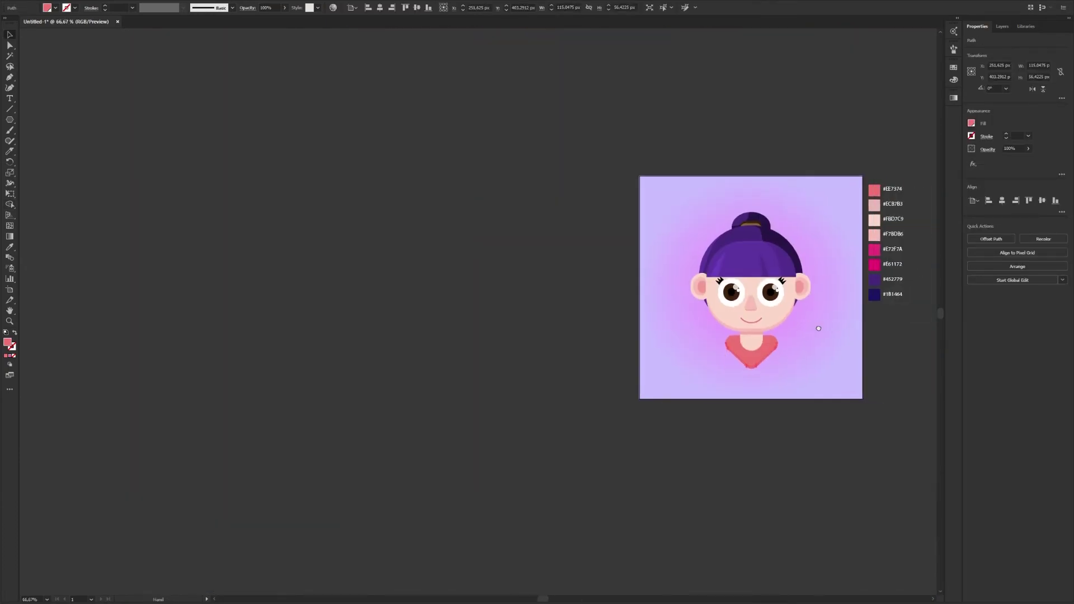
Step: Fill the thin strip along the collar's lower edge with a darker red
scroll(826, 329, "up", 1)
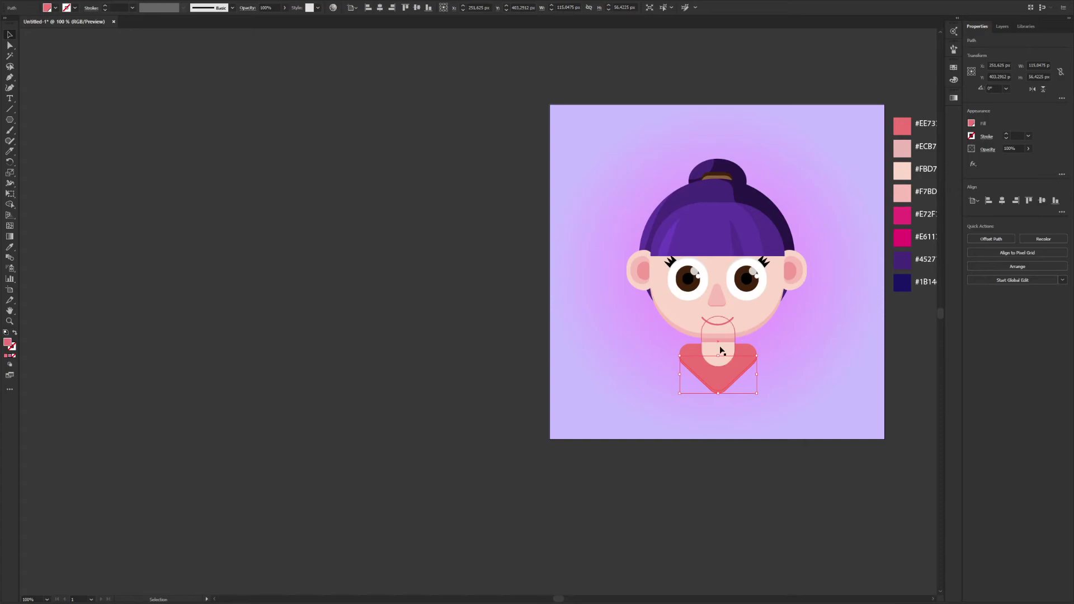
scroll(735, 375, "up", 1)
left_click(972, 125)
left_click(969, 131)
left_click(996, 152)
left_click_drag(926, 175, 929, 177)
left_click(854, 348)
Step: Draw a rounded rectangle about 151 by 117 px below the neck as the torso, then enlarge and centre it
scroll(855, 347, "up", 1)
left_click_drag(427, 249, 259, 290)
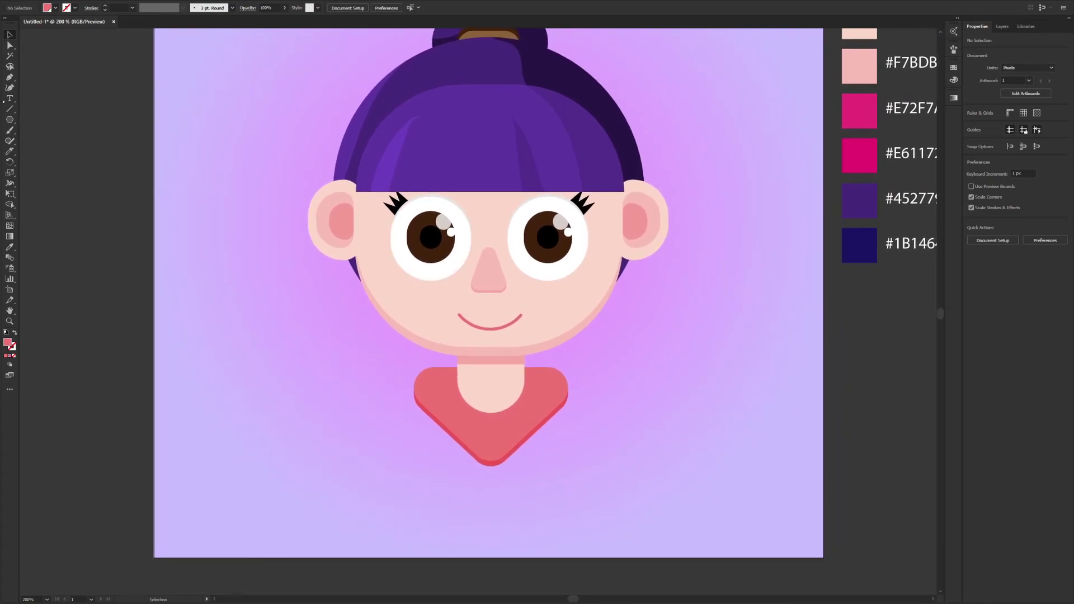
left_click(10, 119)
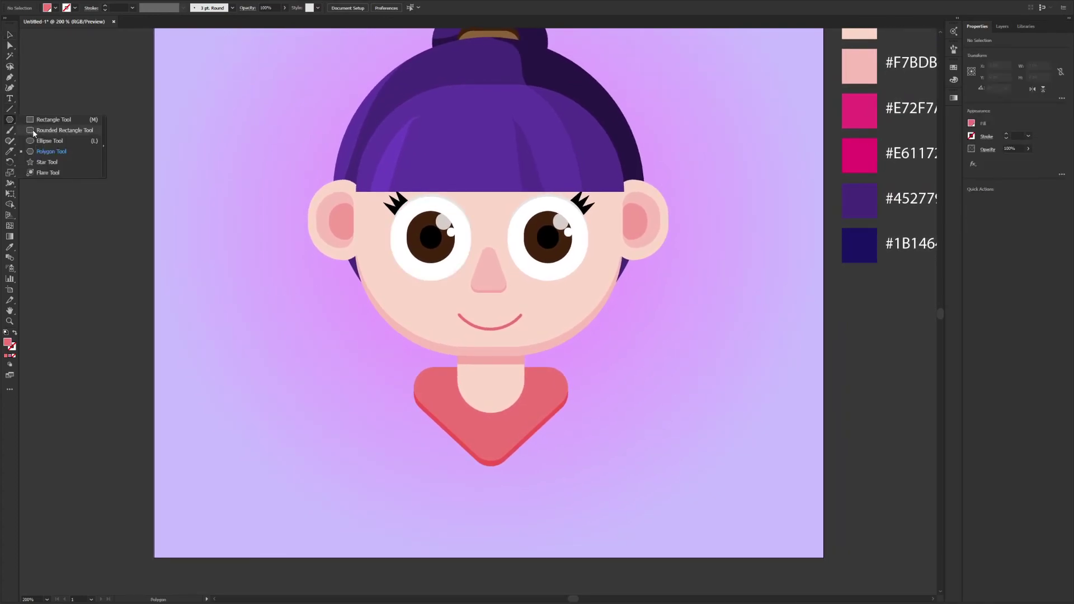
left_click(33, 130)
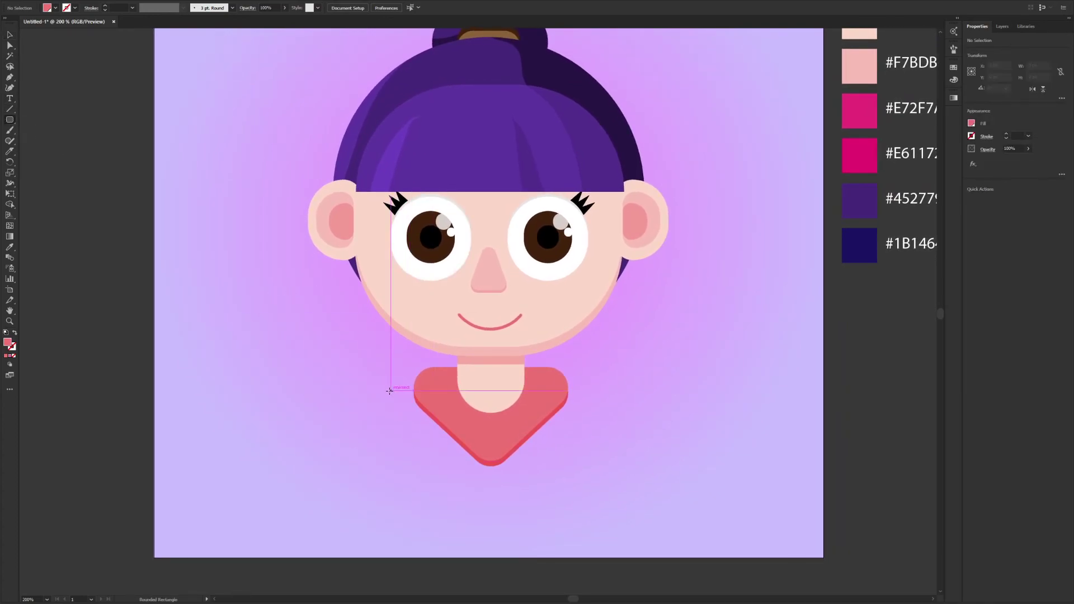
left_click_drag(390, 389, 593, 546)
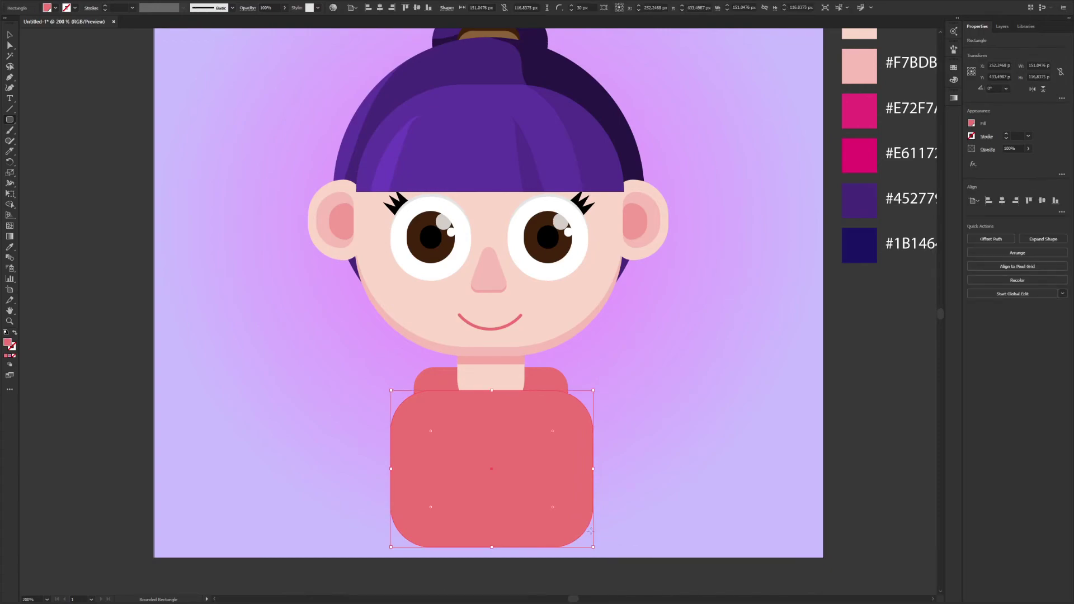
key("v")
left_click_drag(515, 471, 510, 465)
left_click_drag(586, 460, 598, 459)
left_click_drag(492, 541, 492, 545)
left_click_drag(492, 503, 489, 502)
Step: Set the torso rectangle's size to 160 px wide and 120 px high
left_click_drag(1028, 65, 1060, 71)
type("160")
key("Tab")
type("120")
key("Return")
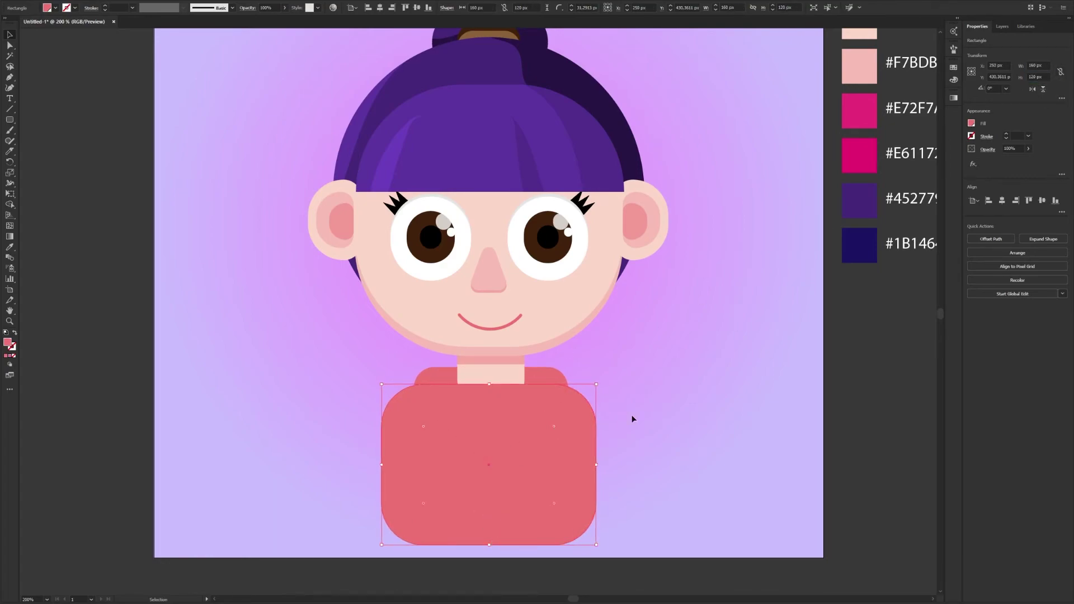
Step: Restack the torso rectangle so it sits behind the collar and neck
right_click(580, 424)
mouse_move(627, 382)
left_click(716, 410)
left_click(691, 446)
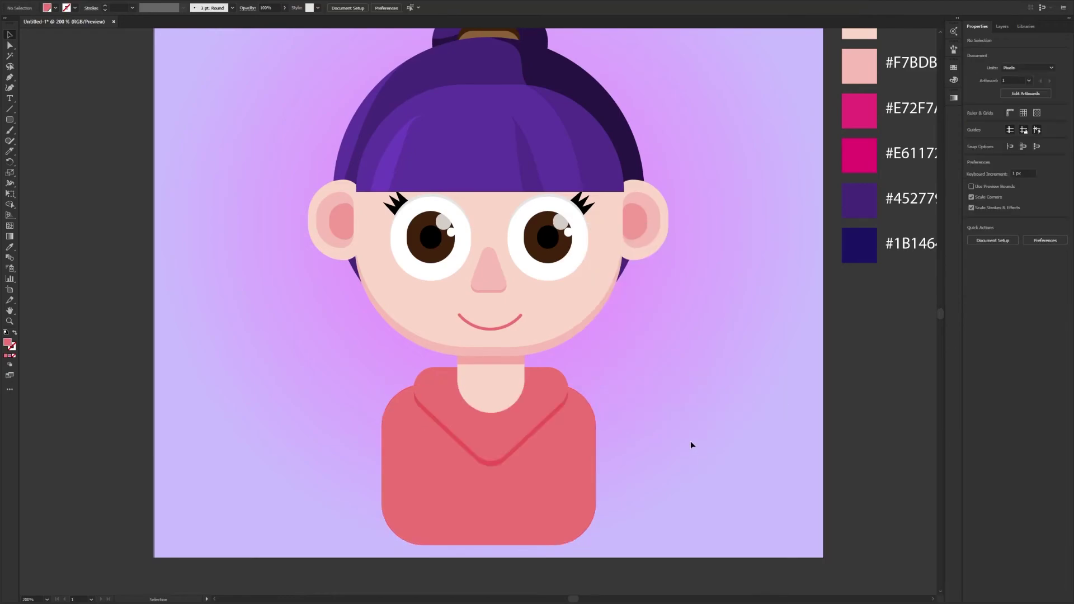
Step: Draw a circle about 48 px across beside the head and fill it with the dark purple sampled from the hair
key("ctrl+minus")
left_click_drag(9, 119, 32, 138)
key("l")
left_click_drag(640, 317, 688, 365)
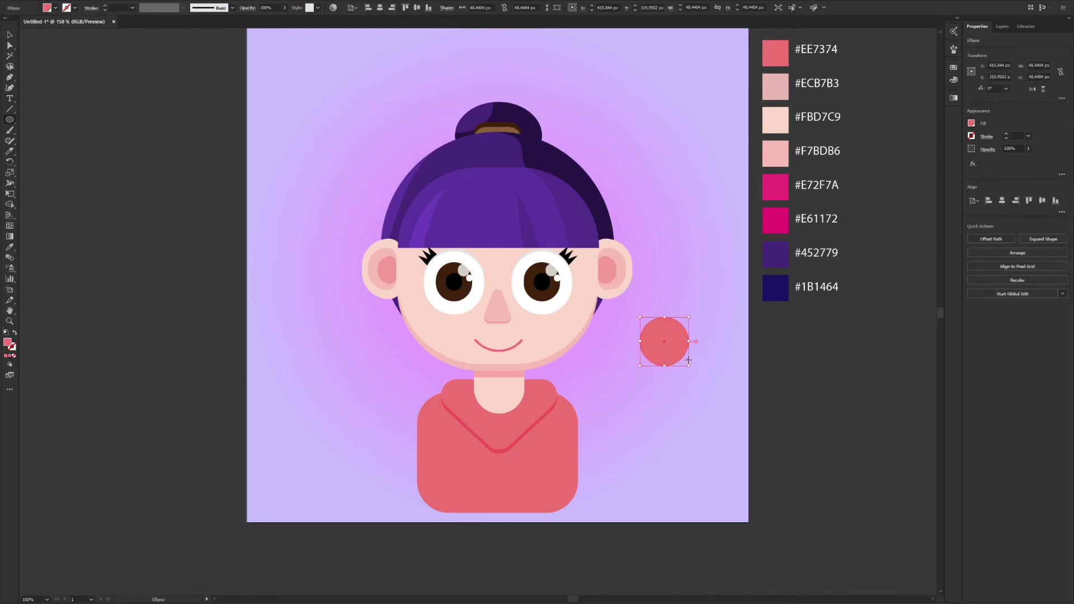
key("i")
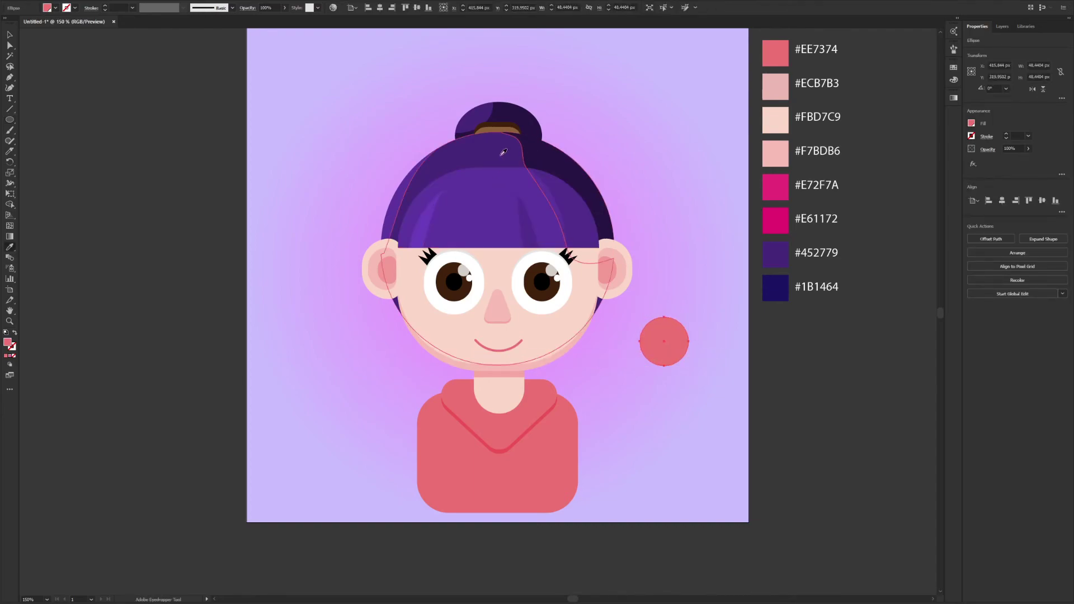
left_click(501, 153)
key("v")
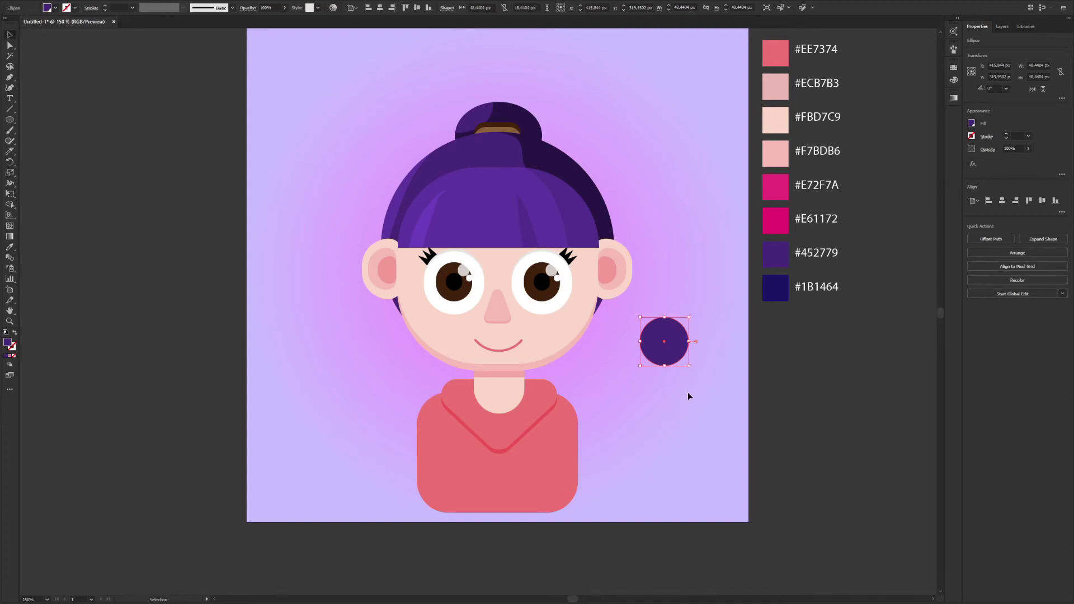
left_click(688, 391)
Step: Duplicate the purple circle slightly higher, trim the copy to a thin top crescent, and fill it with the darkest hair purple
scroll(674, 350, "up", 2)
mouse_move(683, 339)
left_mouse_down()
mouse_move(683, 349)
mouse_move(683, 322)
left_mouse_up()
key("shift+m")
left_click(685, 300)
key("v")
left_click(673, 339)
key("Delete")
left_click(684, 301)
left_click(659, 173)
Step: Group the purple circle with its dark crescent
left_click_drag(714, 194, 627, 391)
right_click(653, 338)
left_click(679, 403)
Step: Stack three overlapping copies of the circle below the first and group all four as a braid
left_click_drag(695, 367, 678, 476)
left_click_drag(660, 477, 660, 541)
left_click(662, 454, "shift")
left_click(660, 391, "shift")
left_click(661, 340, "shift")
right_click(662, 340)
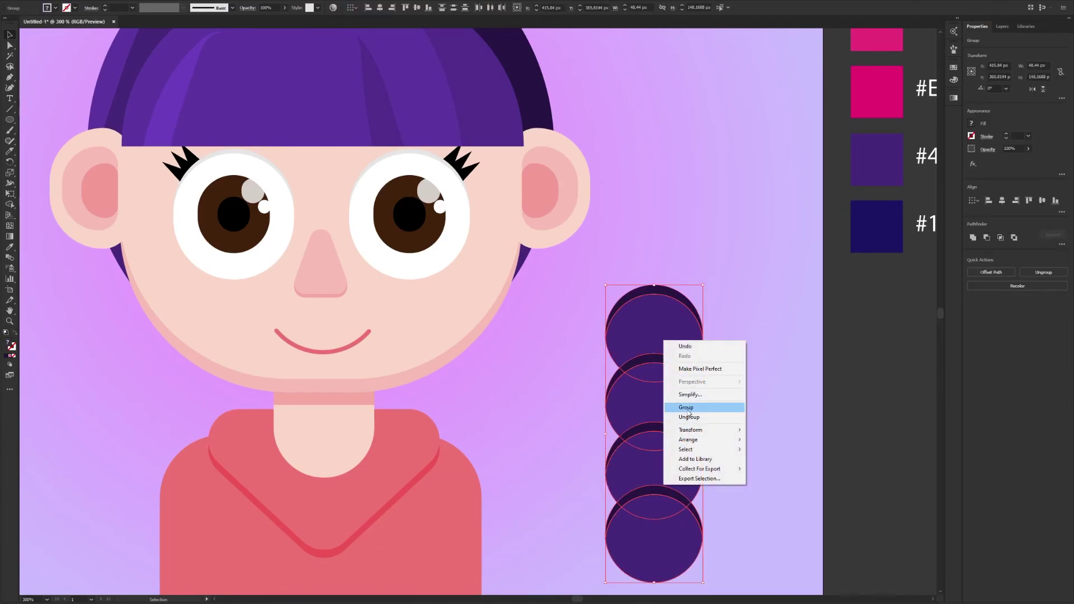
left_click(686, 407)
Step: Move the braid beside the neck on the right and send it behind the head and torso
key("ctrl+minus")
left_click_drag(690, 395, 569, 357)
right_click(568, 354)
mouse_move(607, 476)
left_click(678, 504)
left_click(660, 415)
left_click_drag(578, 398, 582, 405)
left_click(701, 415)
Step: Draw a small flat ellipse below the left eye as a blush and fill it with the translucent pink of the inner ear
scroll(702, 414, "down", 1)
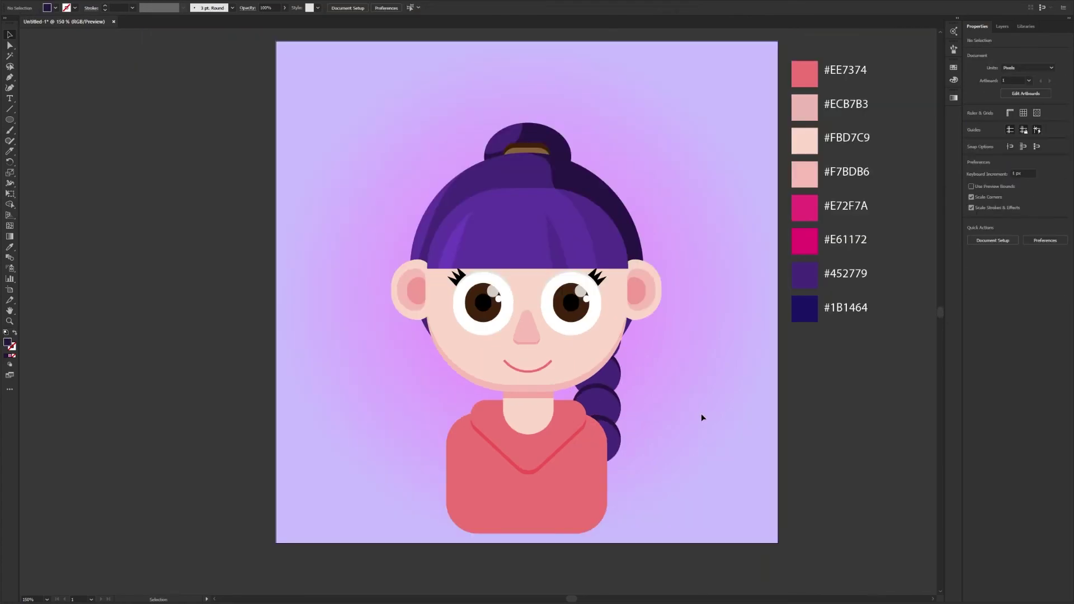
left_click_drag(480, 315, 507, 304)
key("l")
scroll(507, 304, "up", 1)
left_click_drag(474, 336, 508, 353)
key("i")
left_click(719, 277)
key("v")
left_click(449, 370)
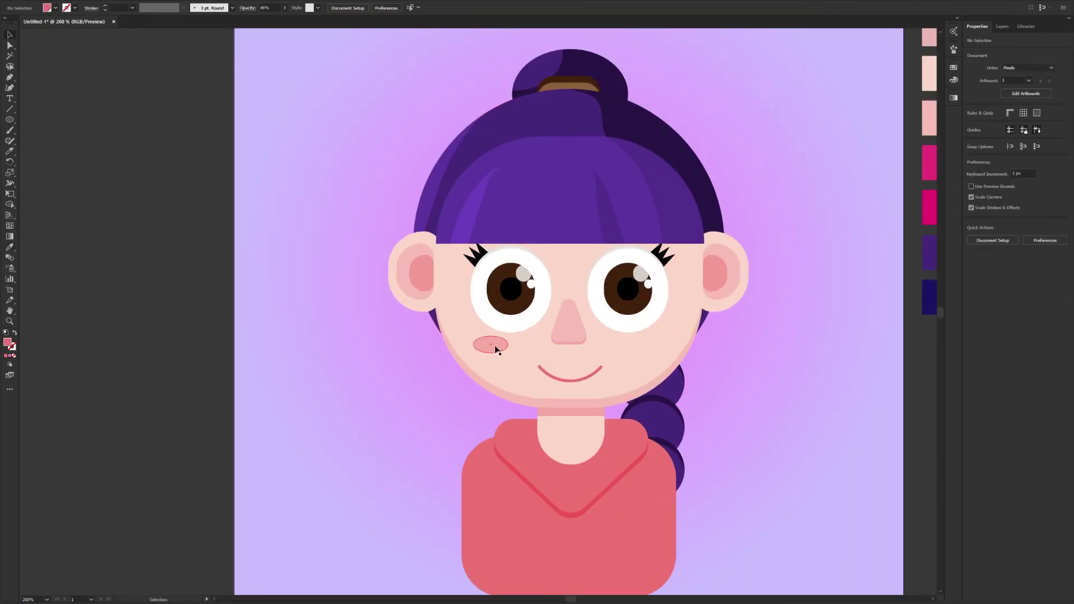
Step: Duplicate the blush ellipse onto the right cheek at the same height
left_click(493, 344)
left_click_drag(493, 344, 662, 352)
key("ctrl+shift+a")
key("ctrl+minus")
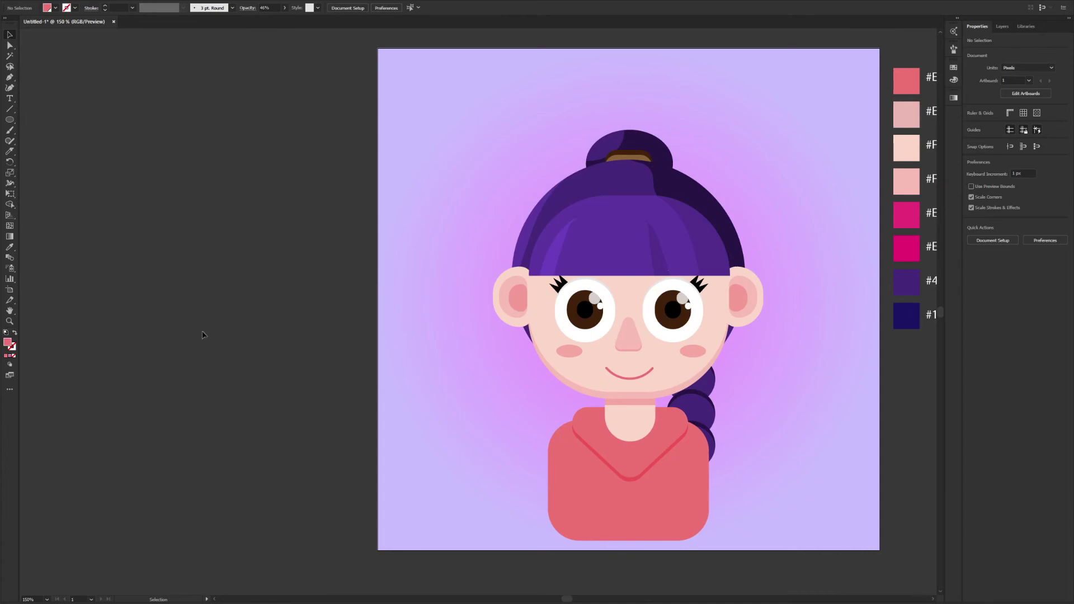
Step: Cut a narrow vertical strip off the torso's right side with the Knife and fill it with the collar edge's darker red
left_click(659, 515)
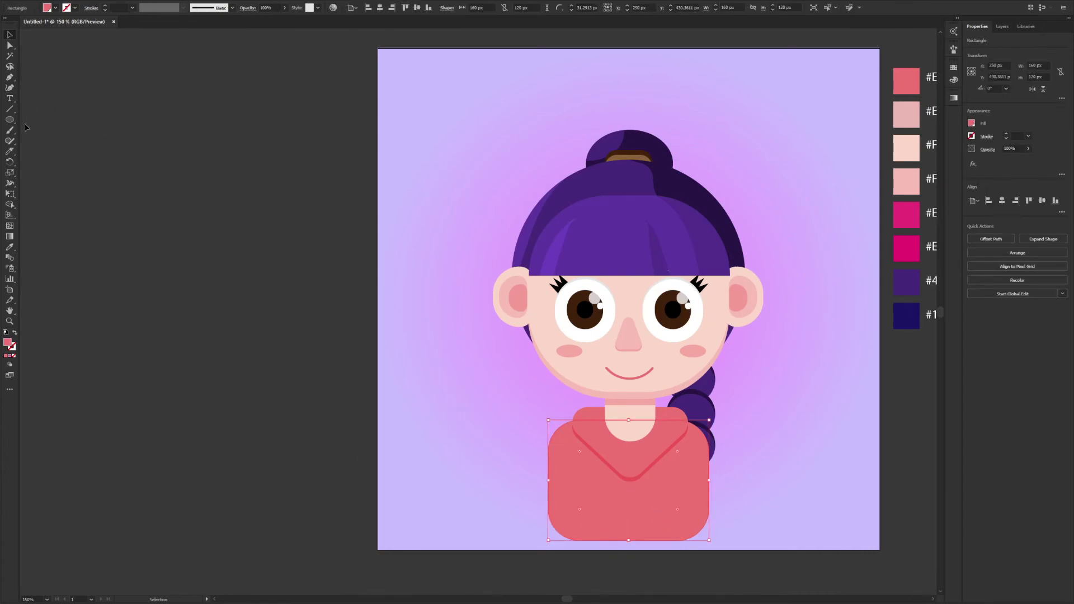
left_click(13, 148)
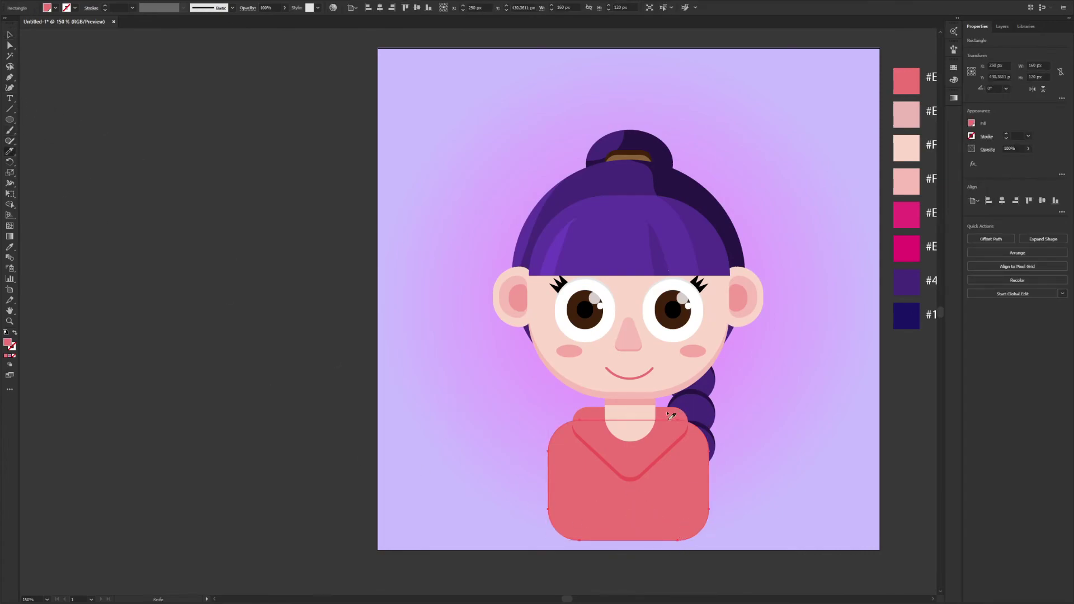
left_click_drag(695, 526, 694, 548)
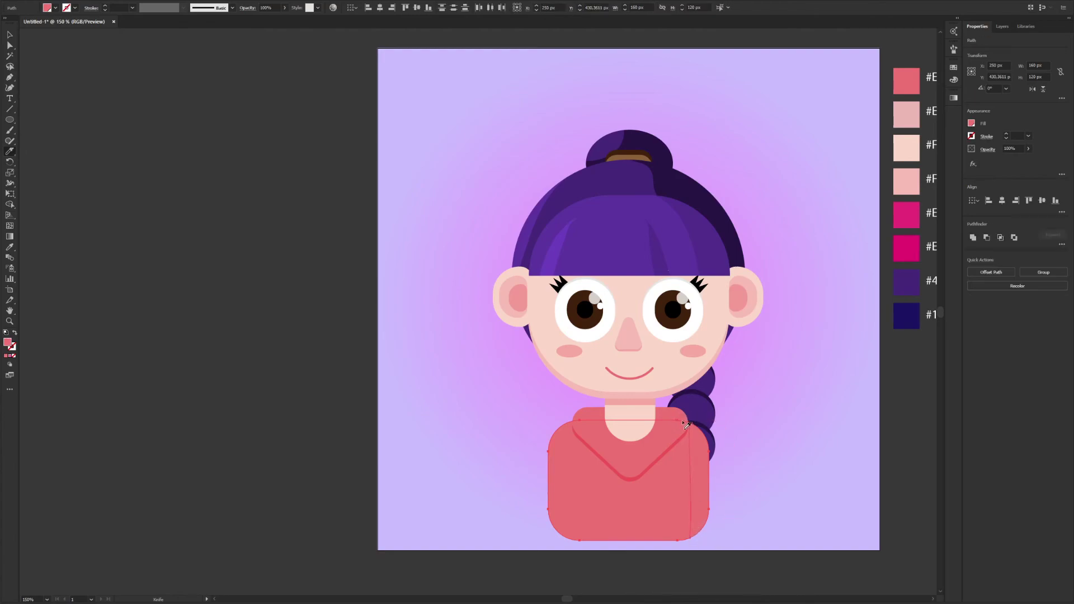
key("i")
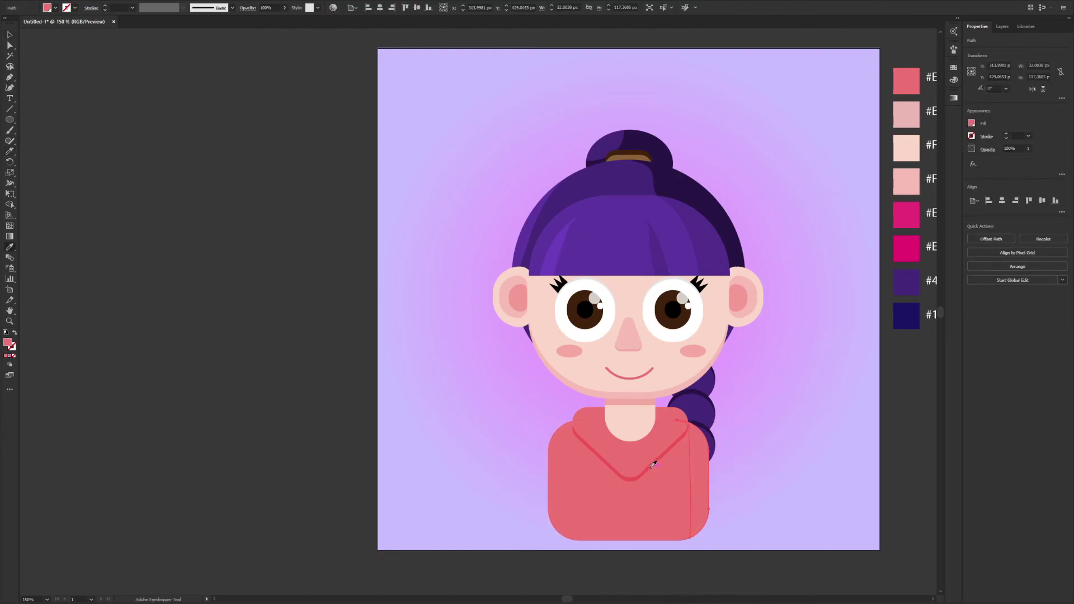
left_click(653, 464)
key("v")
left_click(813, 448)
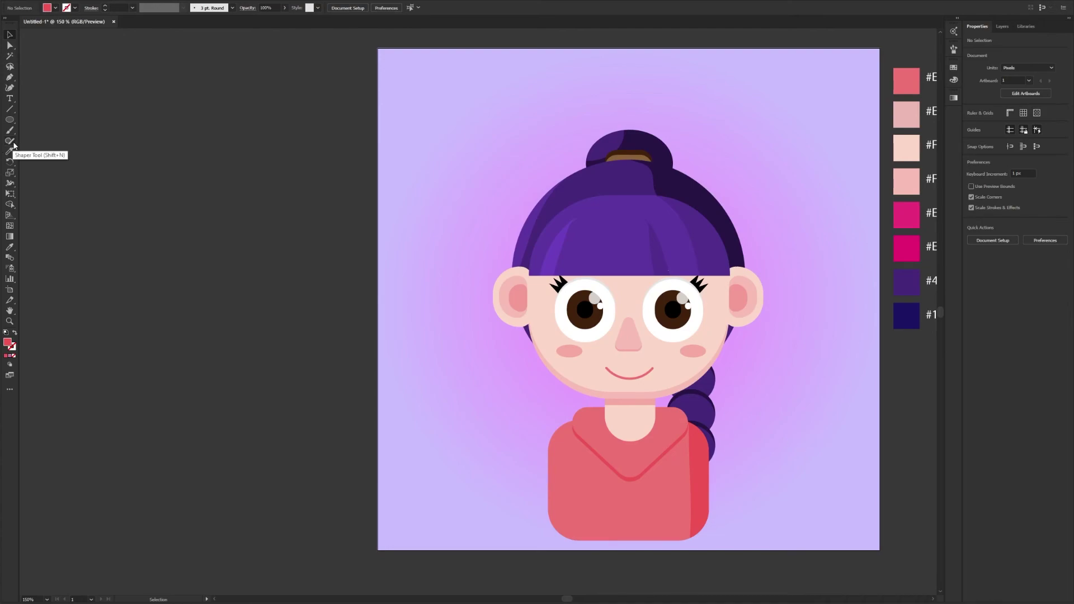
Step: Duplicate the neck shape and offset the copy slightly below the original, undoing the misplaced moves
scroll(581, 283, "down", 1)
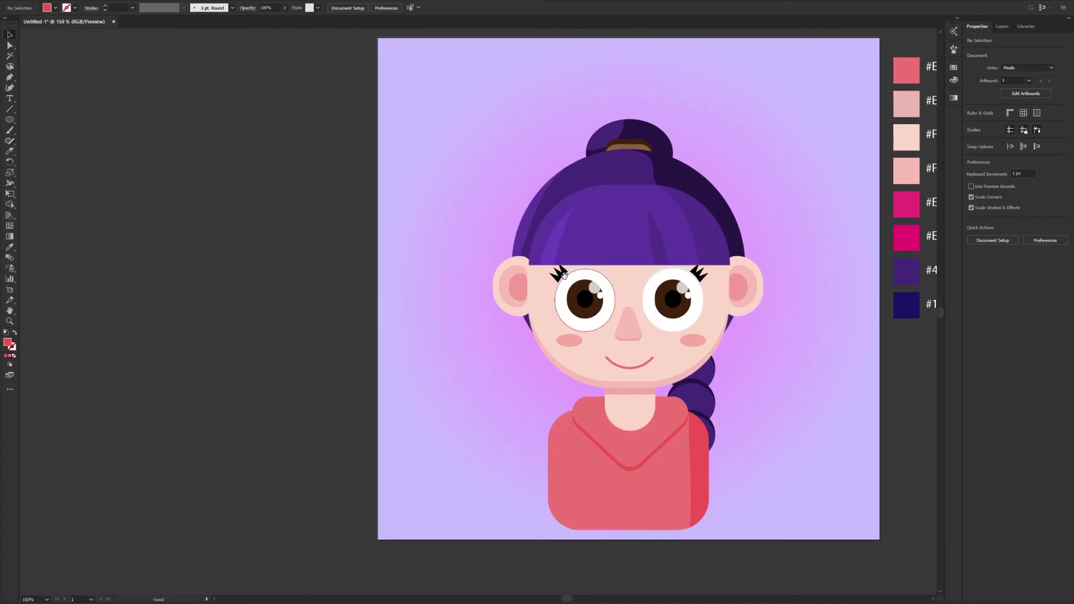
scroll(582, 282, "down", 1)
scroll(584, 284, "up", 1)
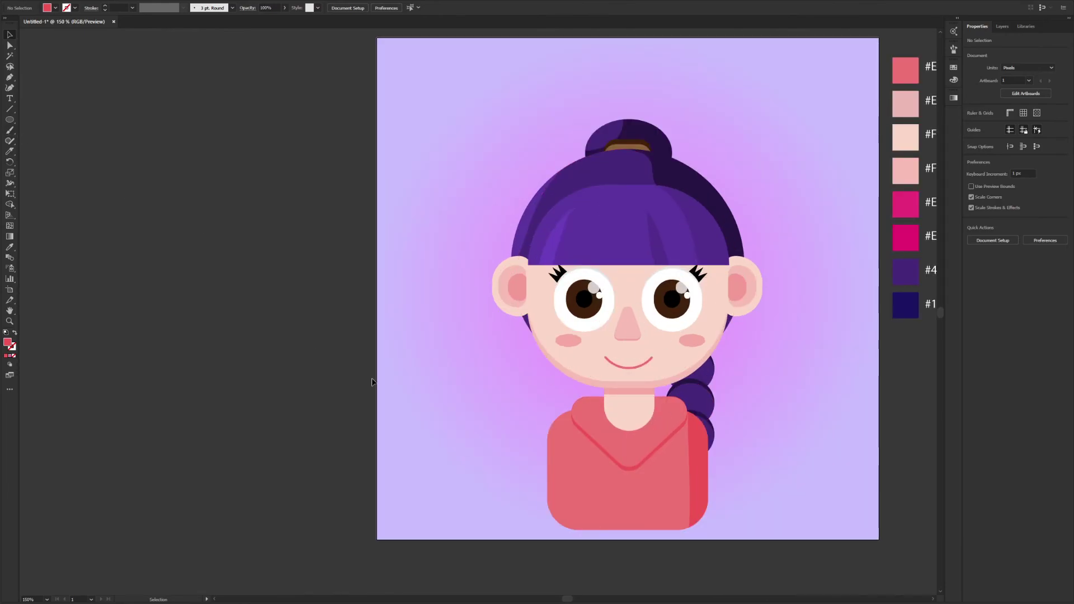
left_click(639, 430)
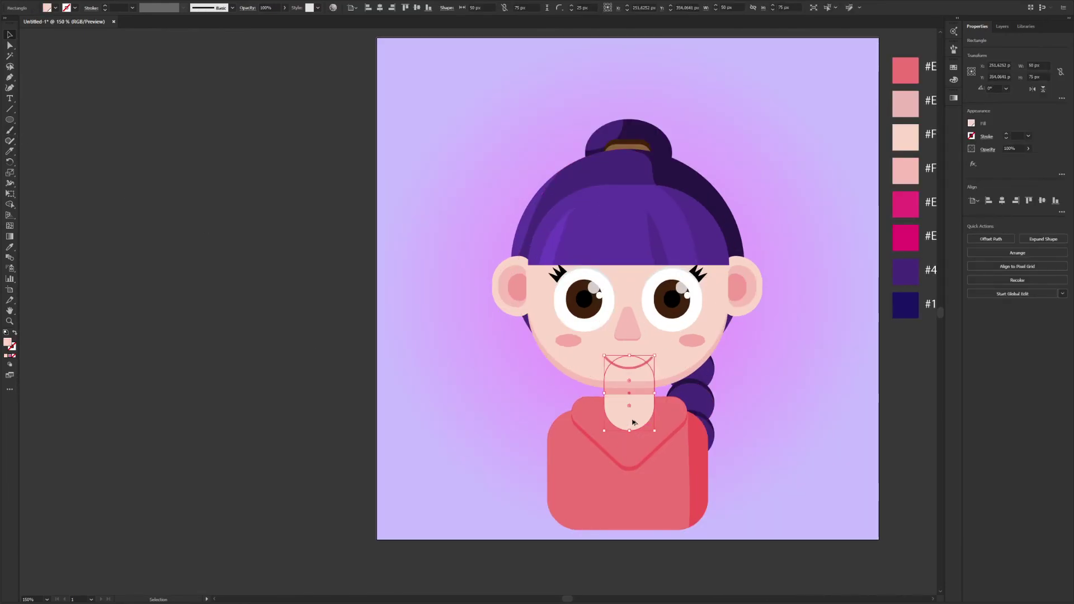
scroll(640, 430, "up", 1)
scroll(653, 449, "up", 1)
left_click_drag(608, 412, 610, 422)
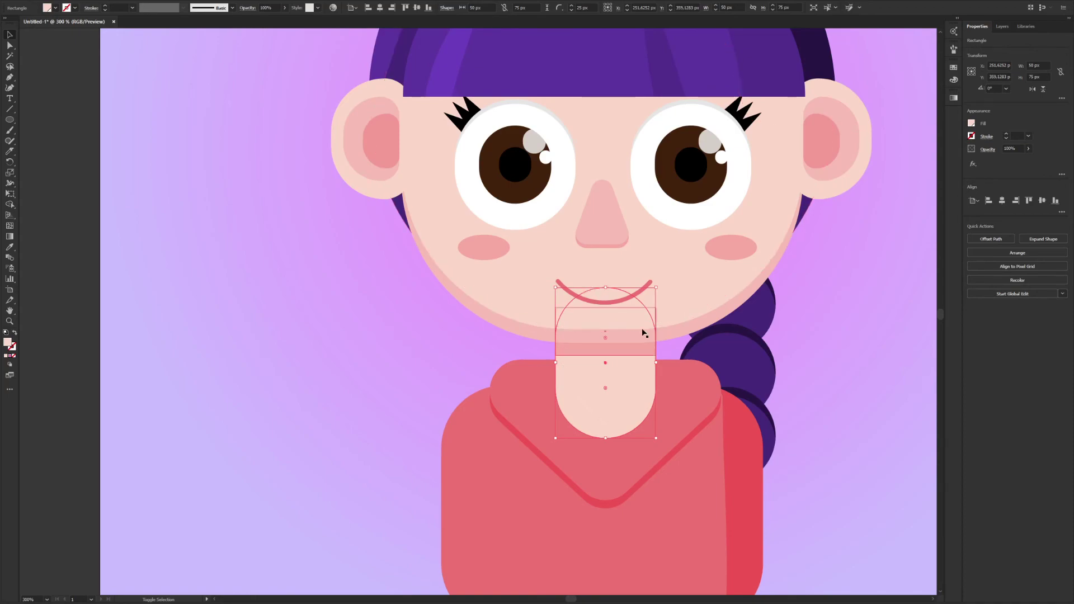
left_click(672, 430)
left_click(628, 402)
mouse_move(582, 394)
left_mouse_down()
mouse_move(599, 394)
mouse_move(583, 393)
left_mouse_up()
key("ctrl+z")
key("ctrl+z")
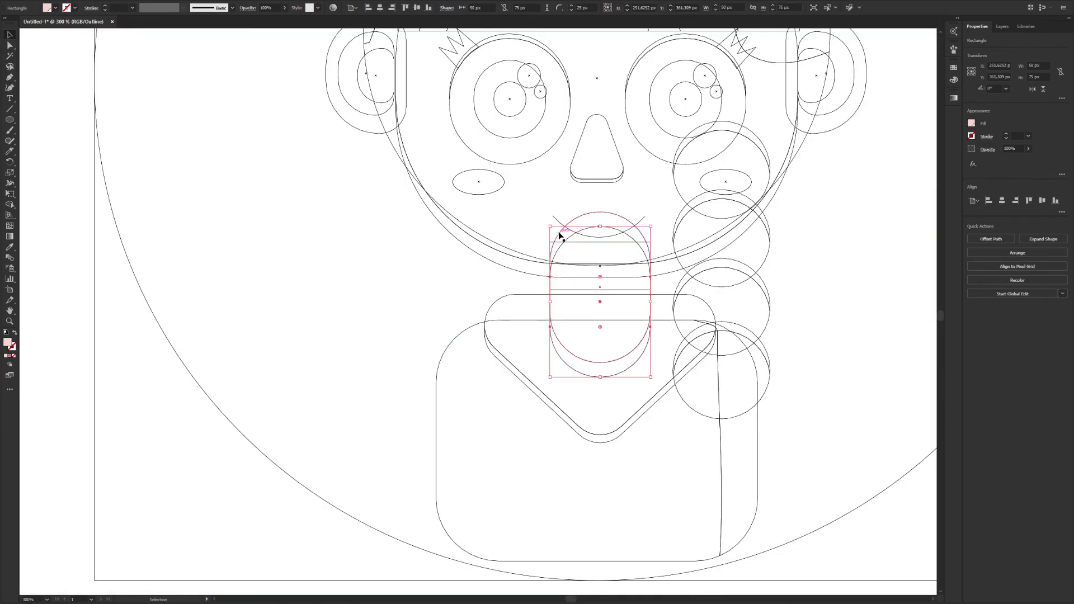
Step: Select both overlapping neck shapes and separate the crescent at the bottom with the Shape Builder
left_click(559, 232, "shift")
key("a")
key("ctrl+y")
key("v")
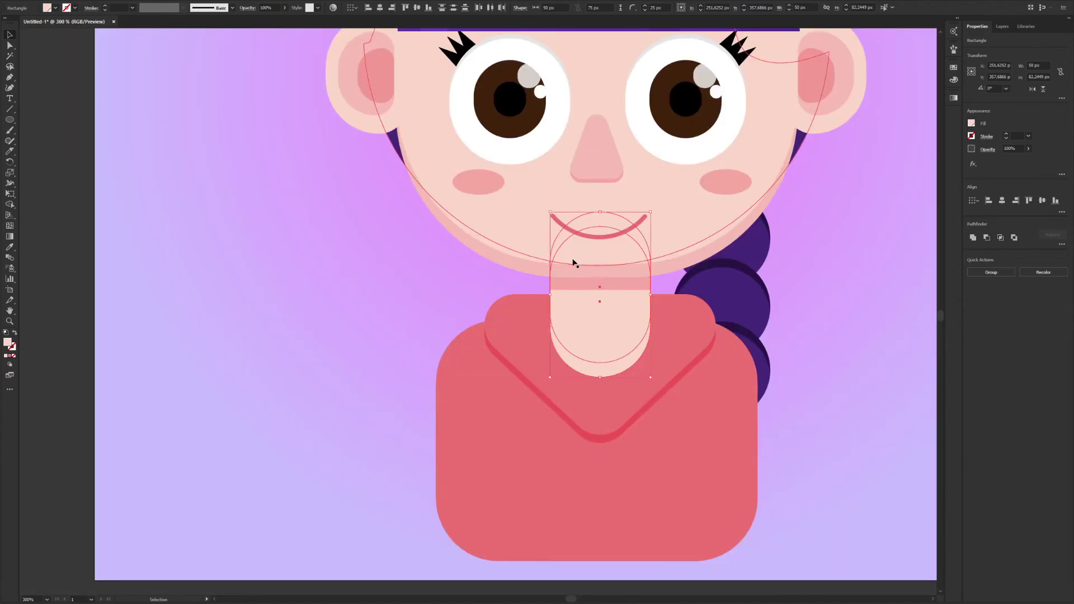
left_click(10, 204)
left_click(592, 370)
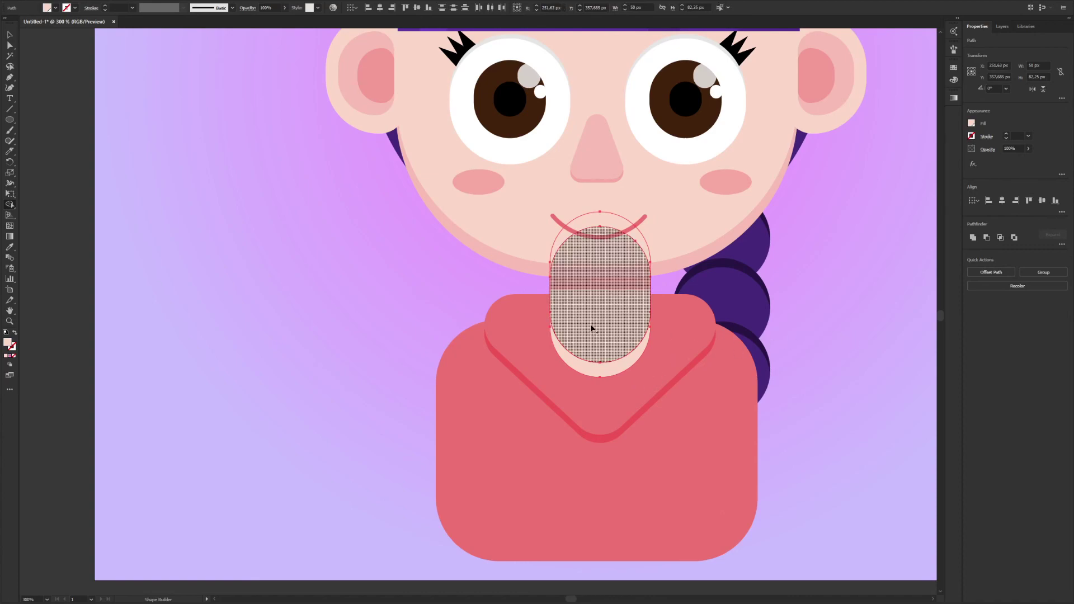
Step: Fill the crescent below the neck with the hoodie's darker red as a neckline shadow
key("Delete")
key("ctrl+z")
key("v")
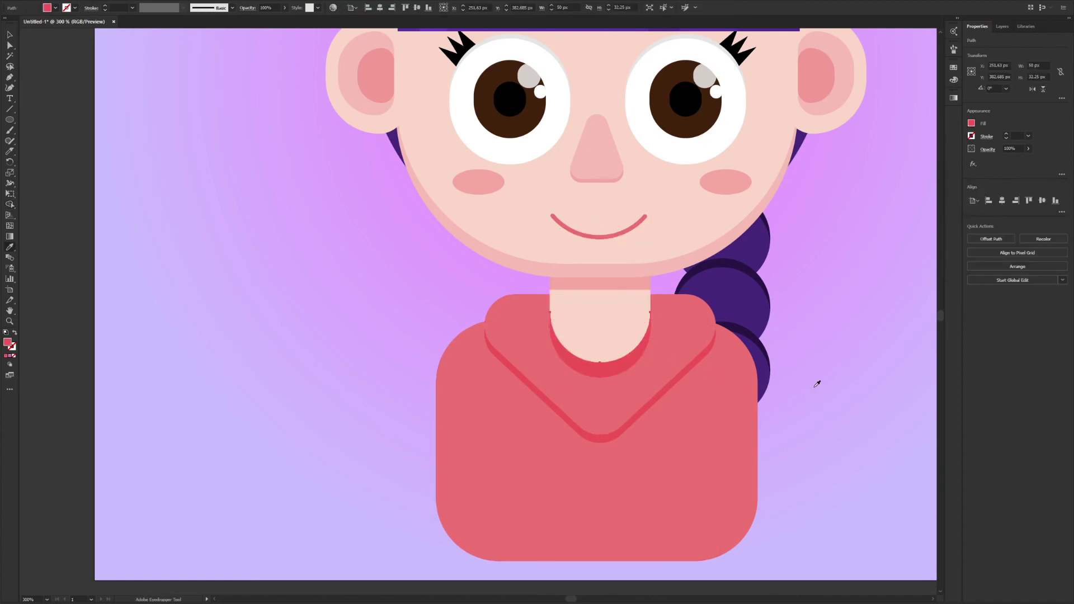
key("v")
left_click(831, 381)
scroll(878, 385, "down", 2)
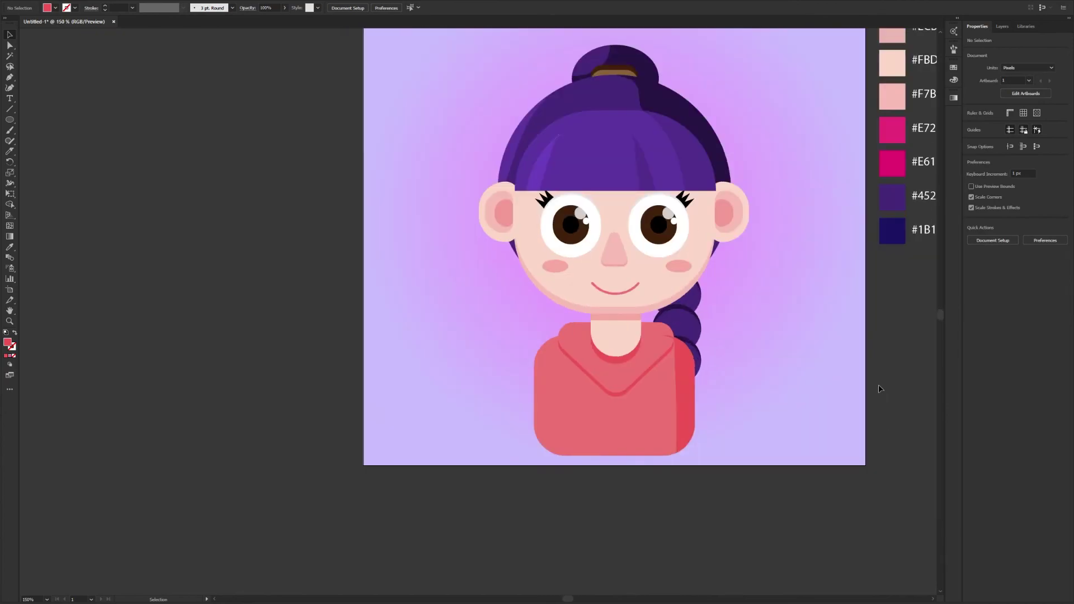
mouse_move(798, 343)
left_mouse_down()
mouse_move(588, 369)
mouse_move(600, 346)
left_mouse_up()
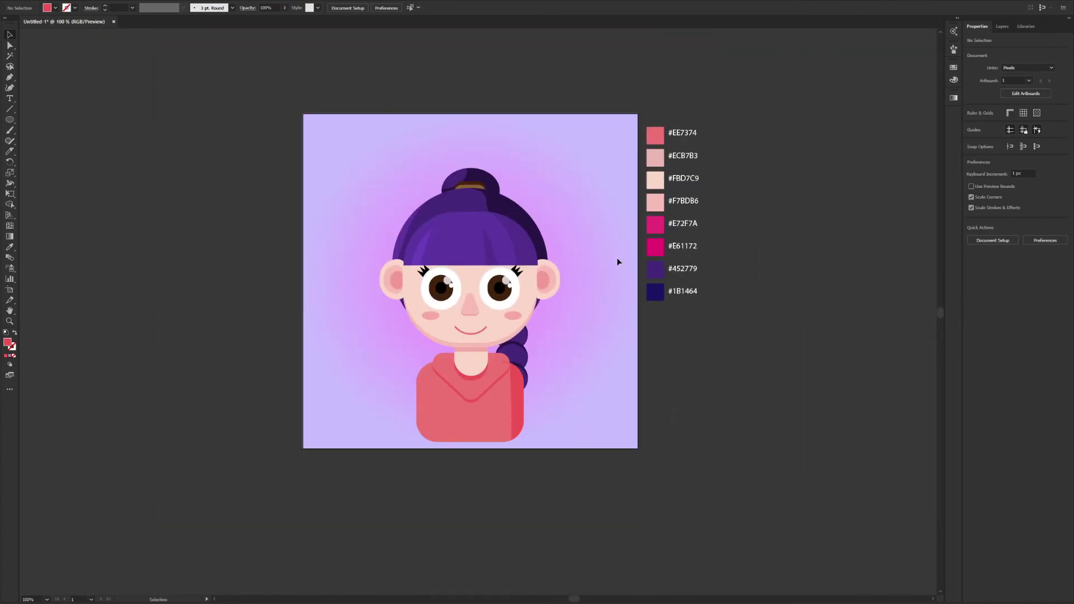
Step: Unlock all the locked parts in the Character layer
key("ctrl+a")
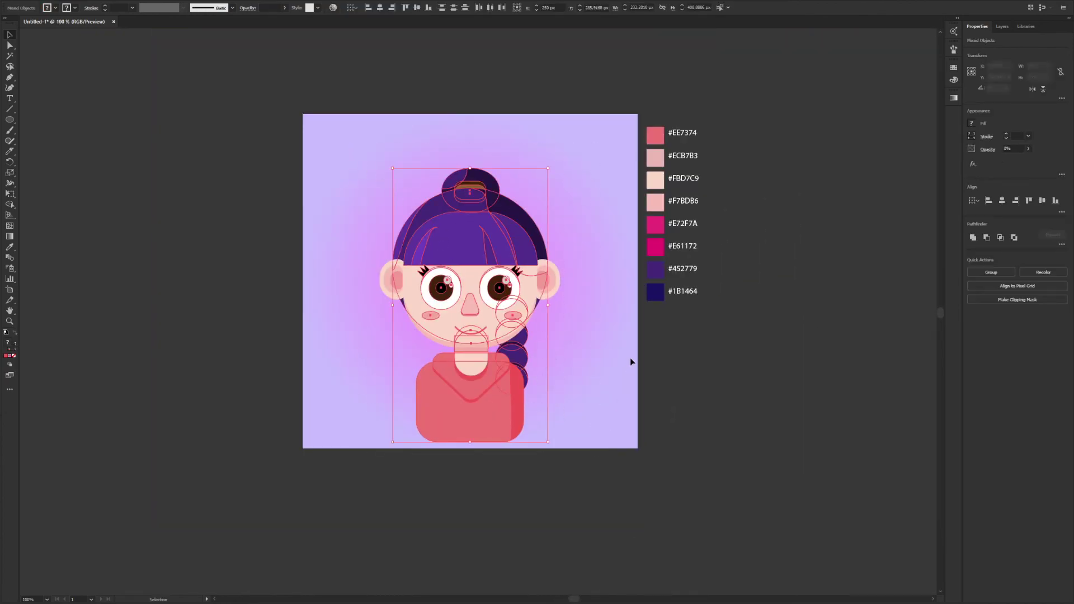
left_click(1011, 26)
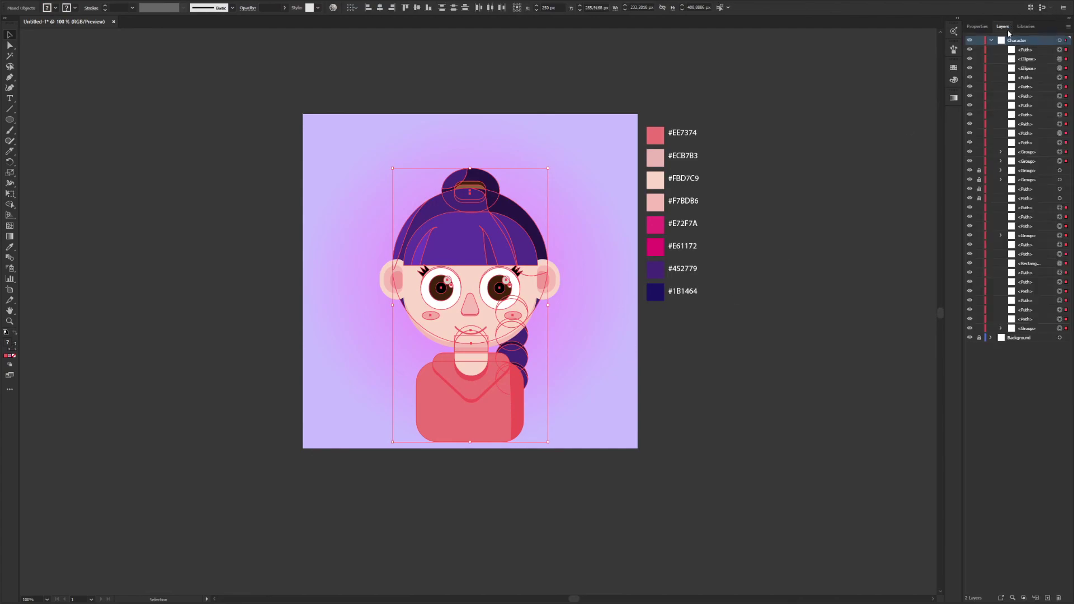
key("ctrl+shift+a")
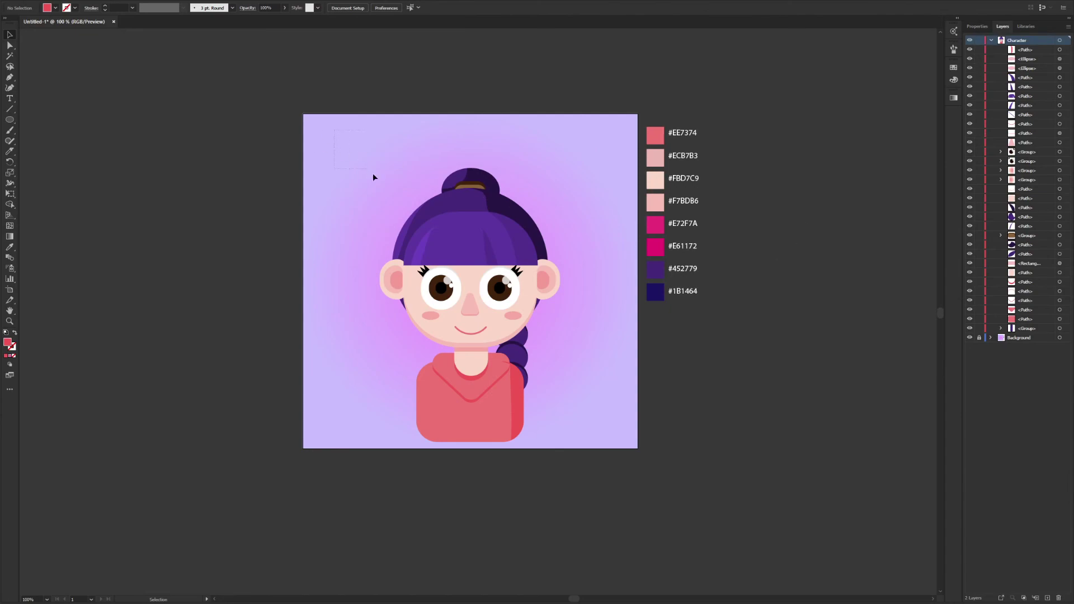
Step: Group all the character's parts and move the group up so it sits vertically centred on the artboard
left_click_drag(562, 419, 562, 420)
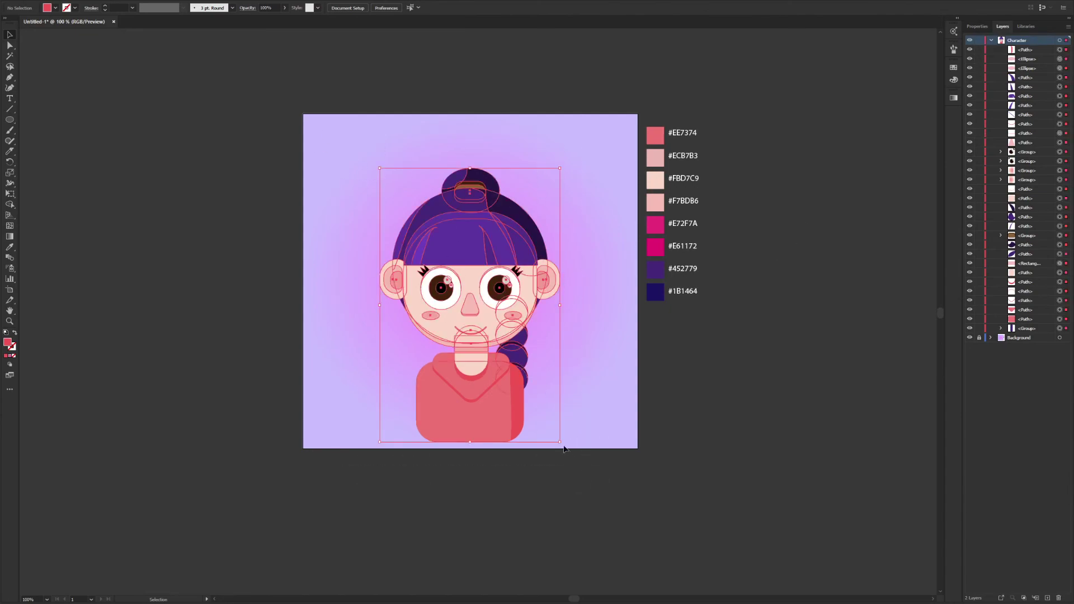
right_click(475, 319)
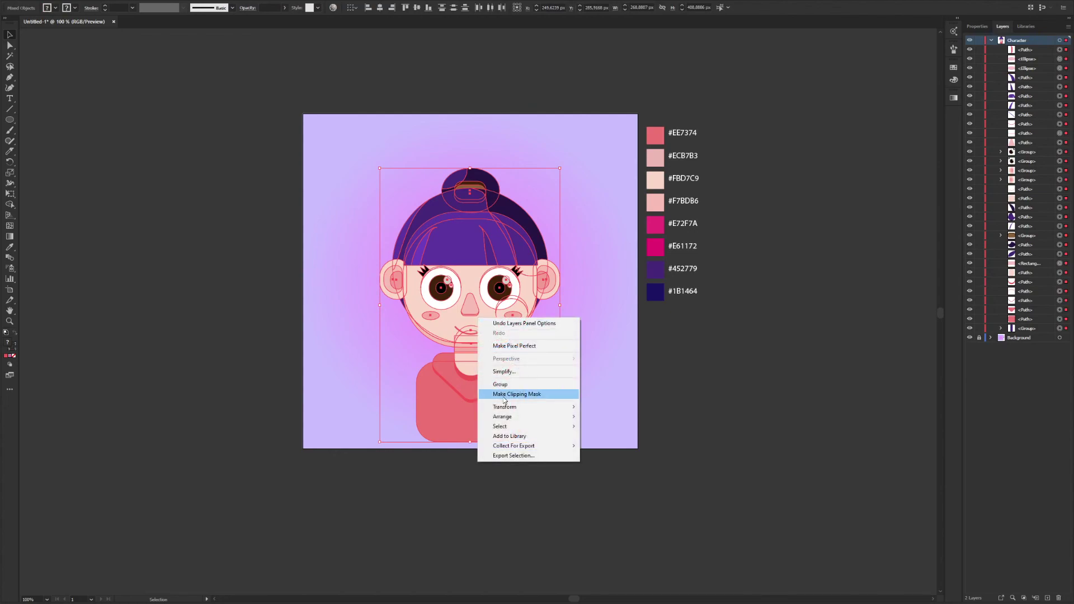
left_click(492, 387)
left_click(705, 396)
left_click_drag(472, 305, 472, 281)
Step: Draw a circle about 434 px wide centred on the artboard over the character, with no fill and a black stroke
left_click(32, 104)
left_click(10, 121)
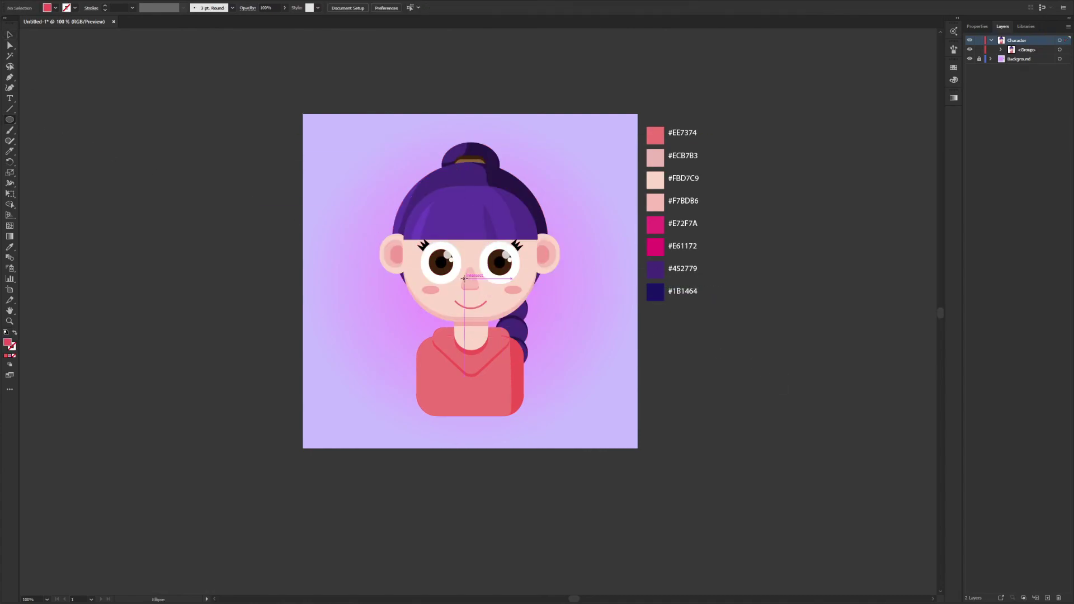
left_click_drag(470, 282, 575, 136)
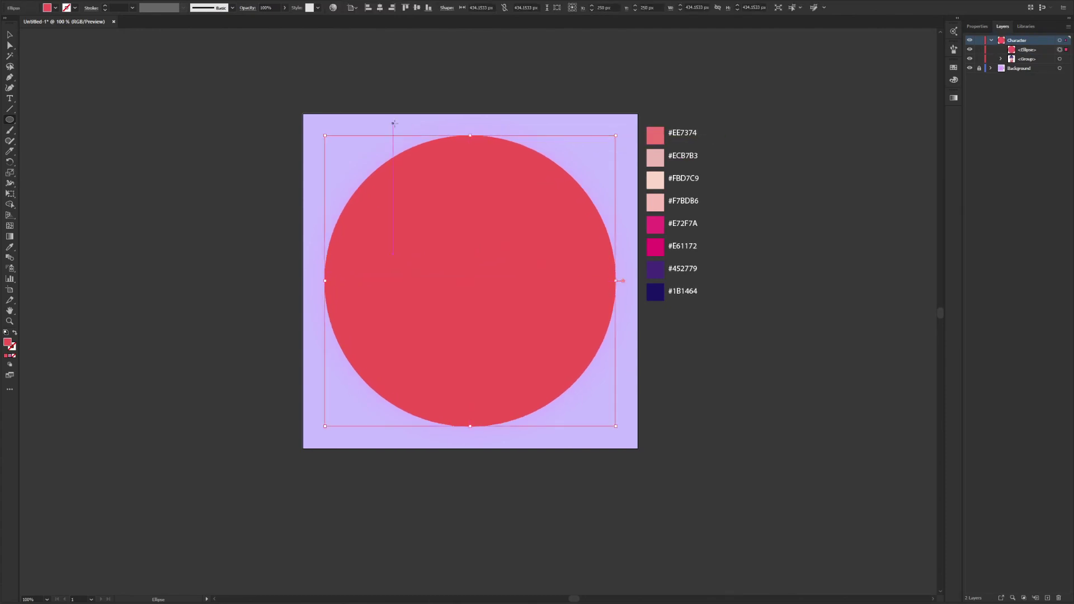
left_click(54, 8)
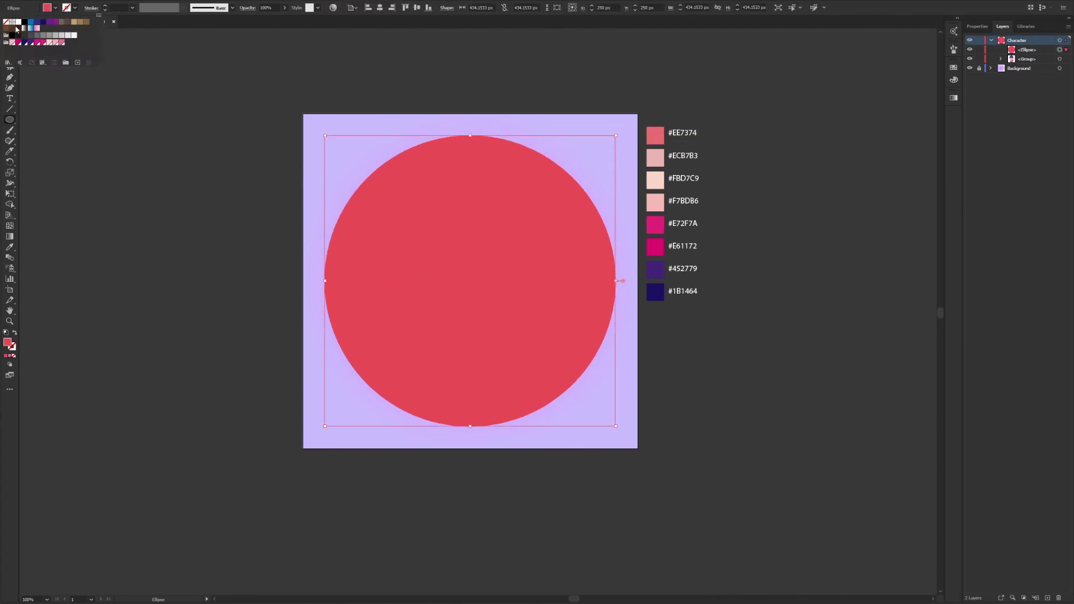
left_click(4, 21)
left_click(68, 9)
left_click(23, 21)
Step: Scale the outlined circle down about its centre to about 384 px so its lower arc crosses the hoodie's base
key("v")
left_click(420, 129)
left_click(483, 140)
left_click_drag(615, 135, 598, 152)
left_click(539, 431)
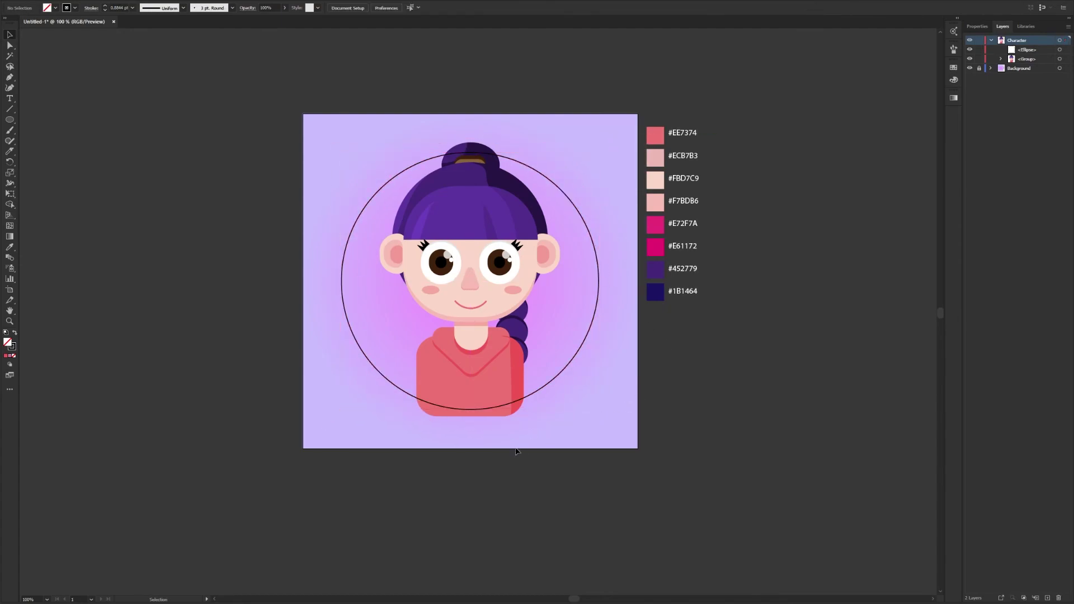
Step: Trim the hoodie's base along the circle's lower arc, keeping the rest of the character whole and removing the circle
scroll(458, 421, "up", 2)
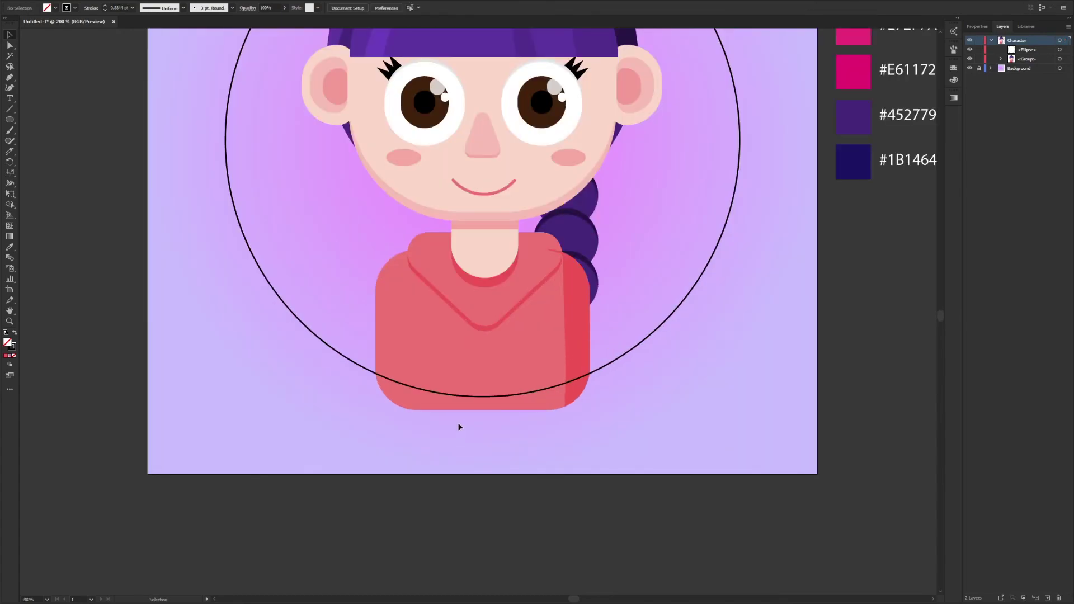
key("ctrl+a")
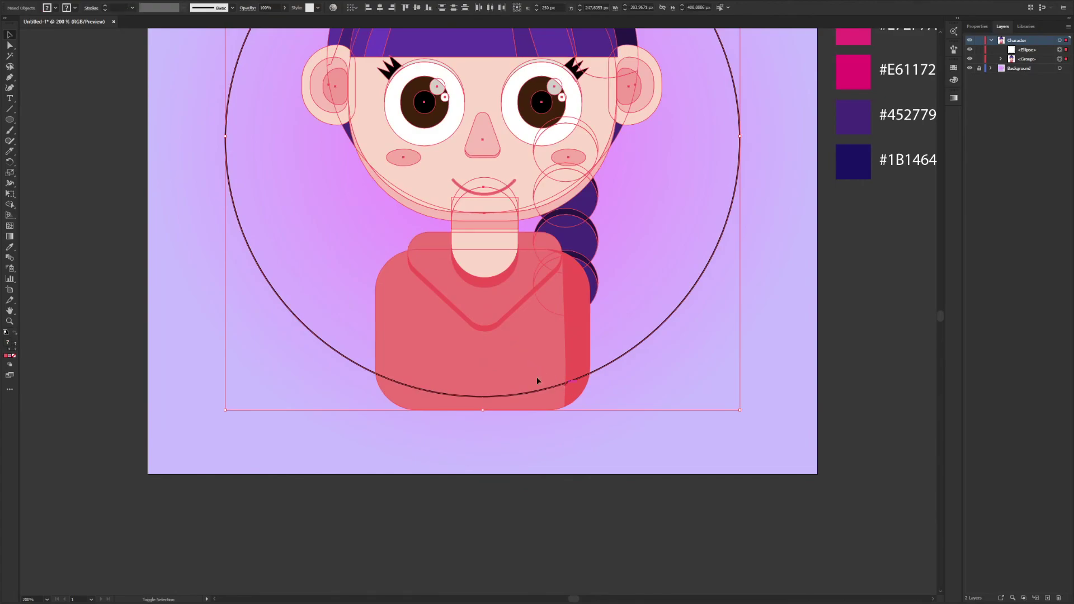
key("ctrl+7")
left_click(792, 361)
scroll(792, 361, "down", 2)
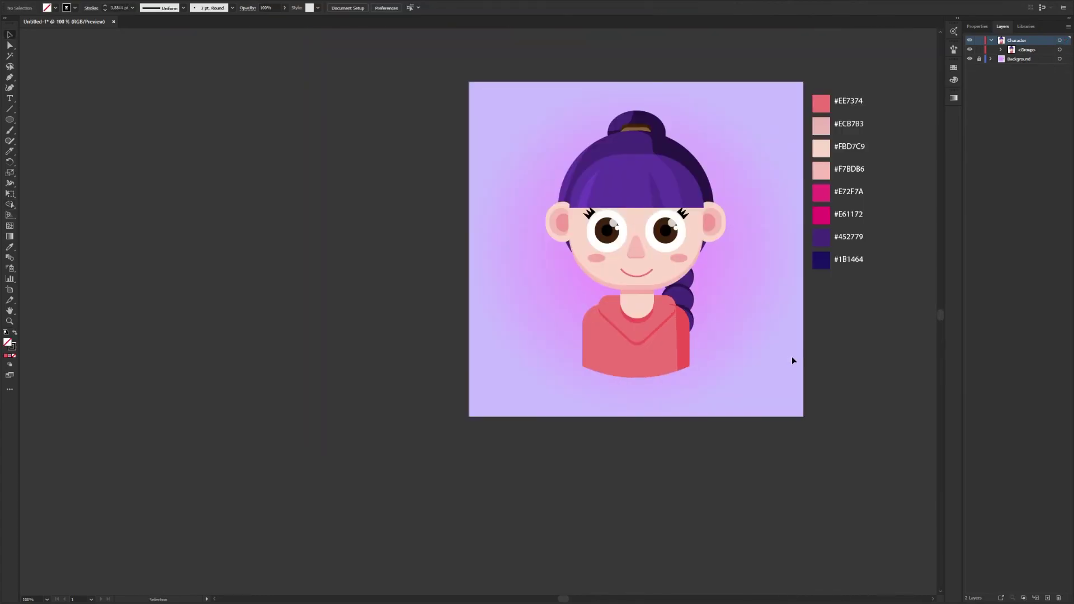
left_click_drag(834, 357, 745, 380)
scroll(606, 298, "up", 1)
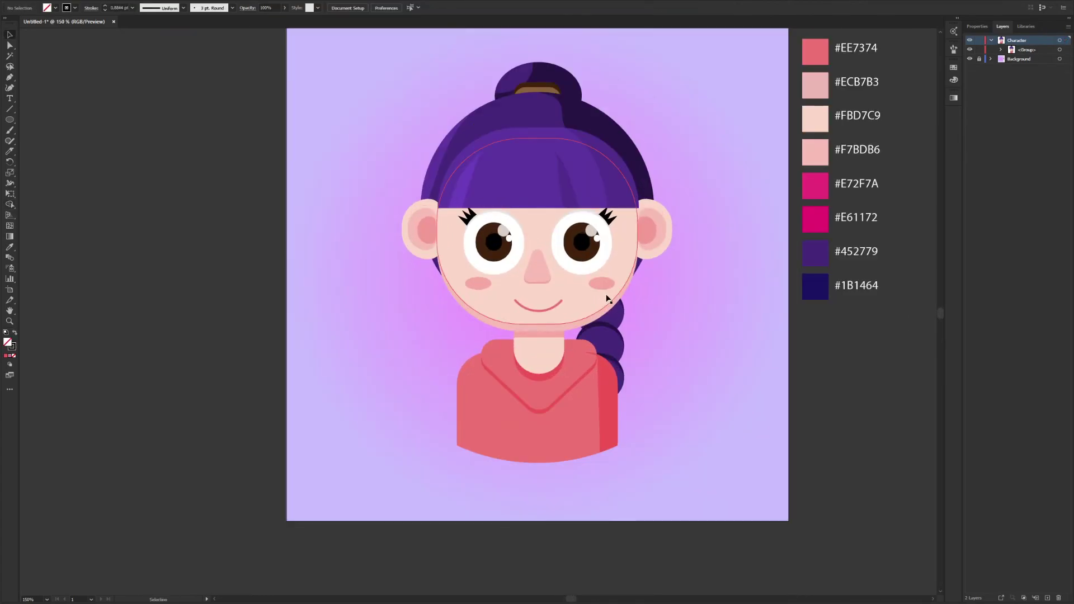
left_click_drag(683, 307, 636, 349)
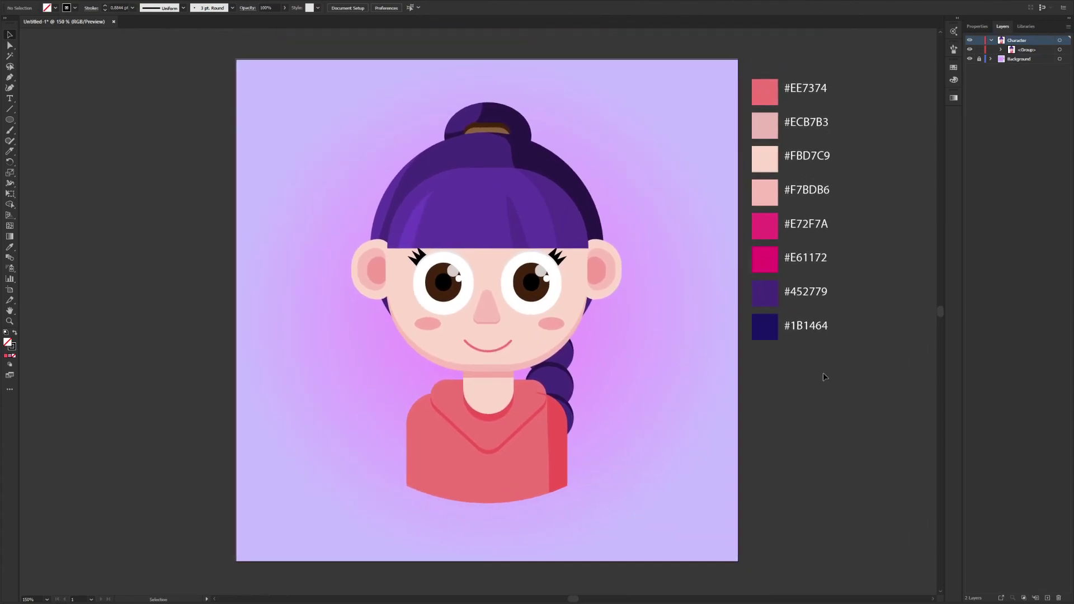